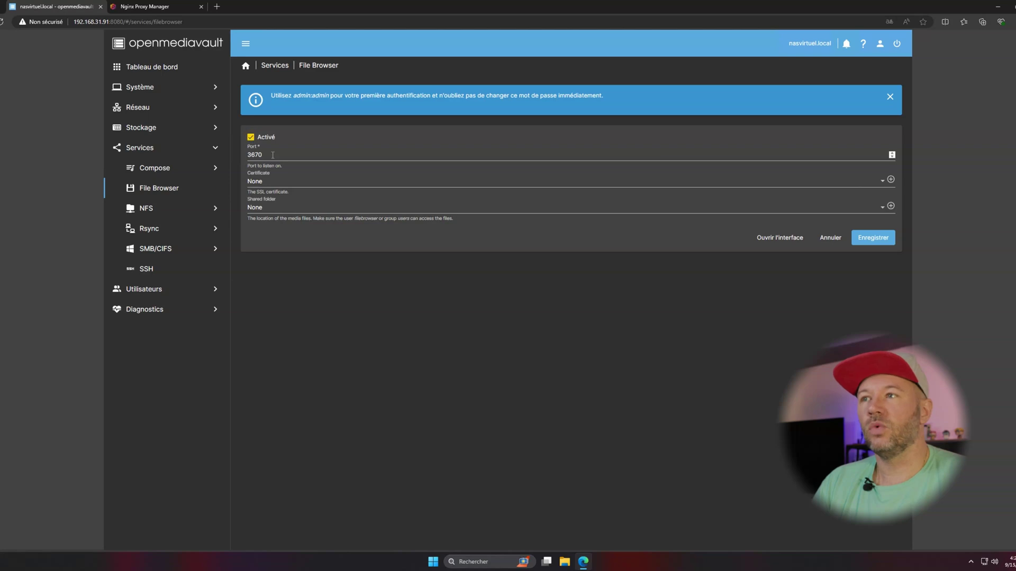
Set the File Browser port to 3300 and leave the certificate at None.
type("3300")
left_click(274, 186)
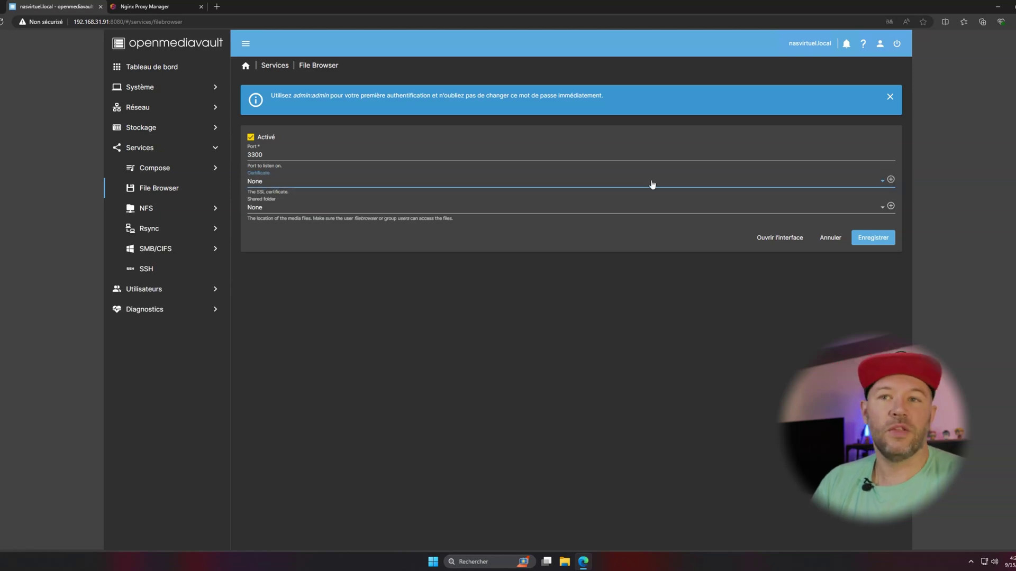
left_click(258, 205)
Leave the shared folder unchosen, then cancel and discard the unsaved File Browser changes.
left_click(286, 211)
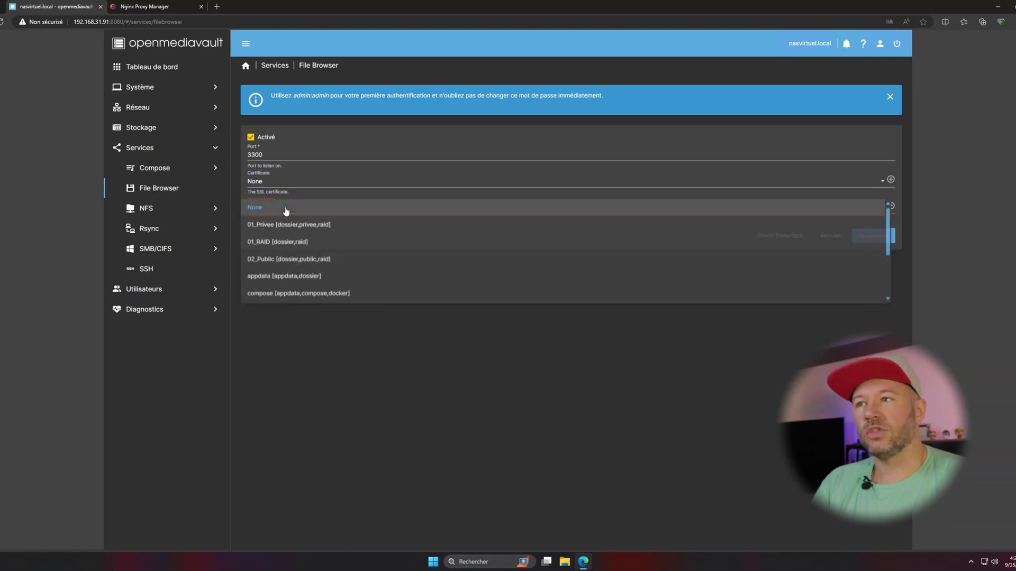
scroll(290, 241, "down", 5)
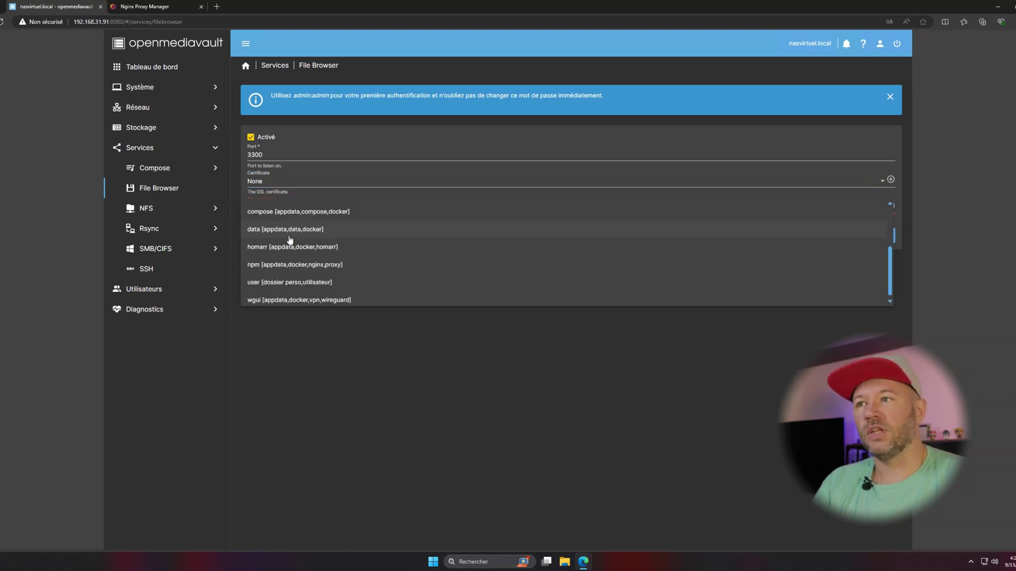
left_click(453, 428)
left_click(830, 236)
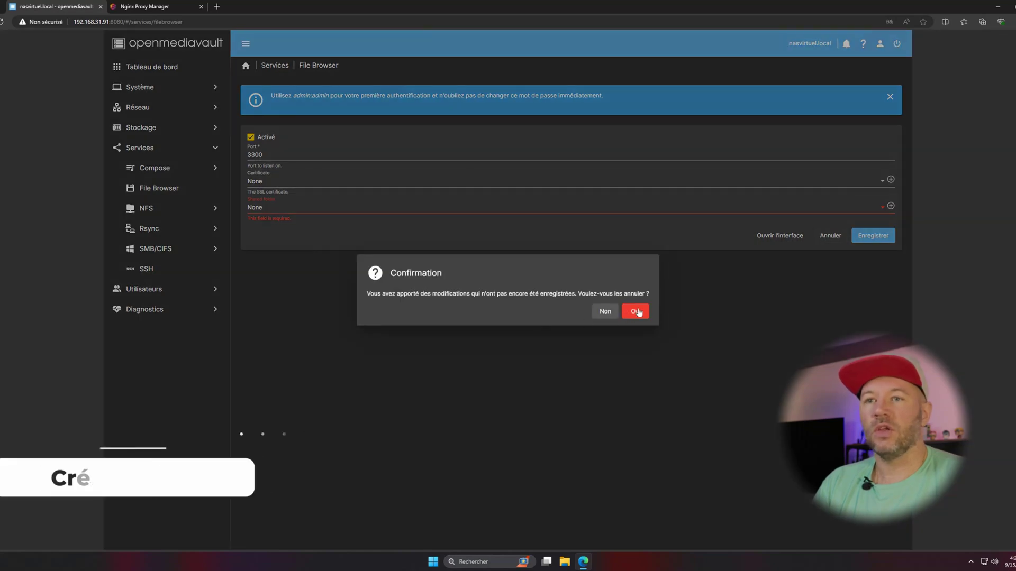
left_click(637, 311)
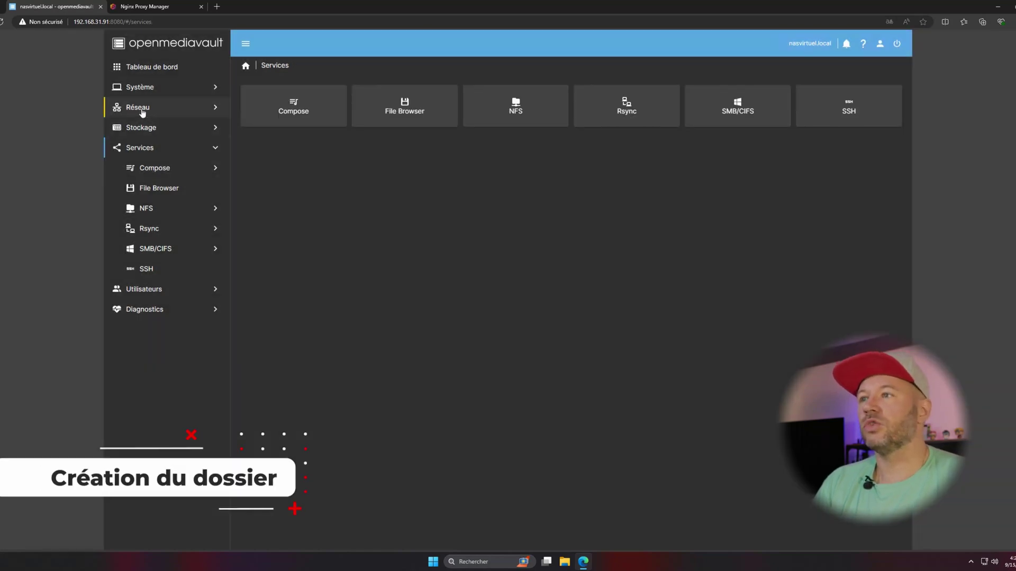
Start a new shared folder named filebrowser on the raisz file system.
left_click(141, 127)
left_click(177, 228)
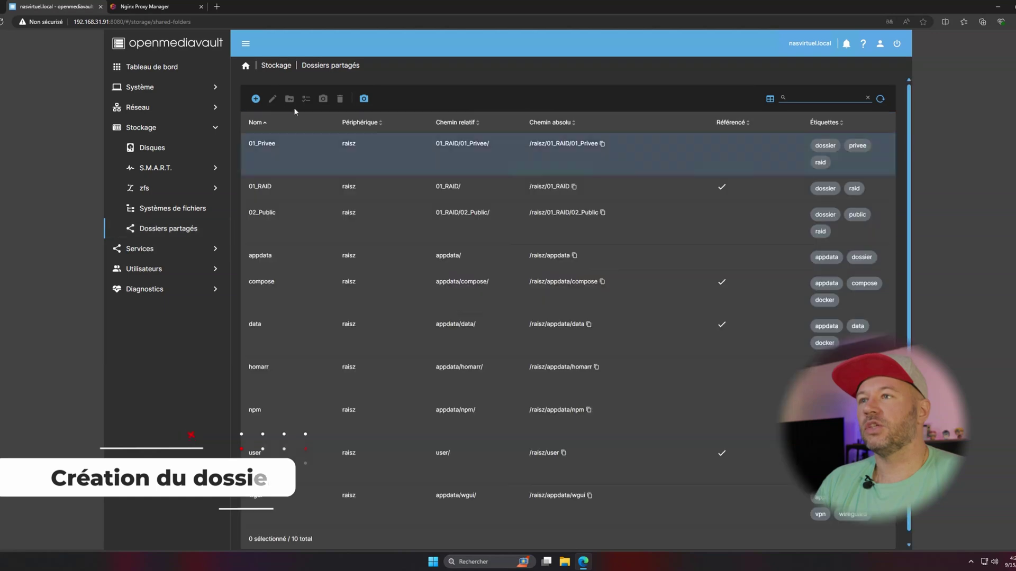
left_click(255, 100)
left_click(282, 103)
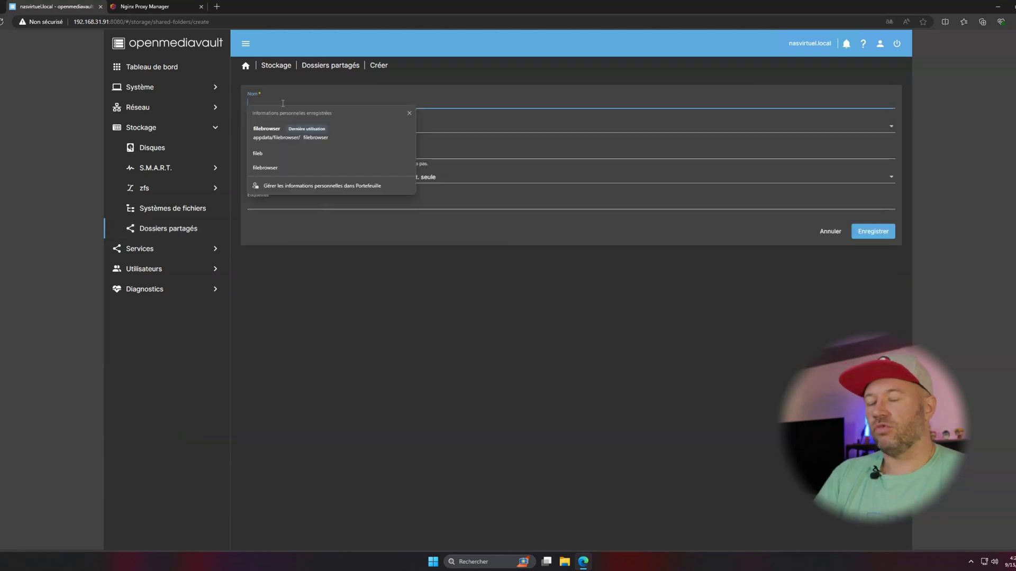
type("filebrowser")
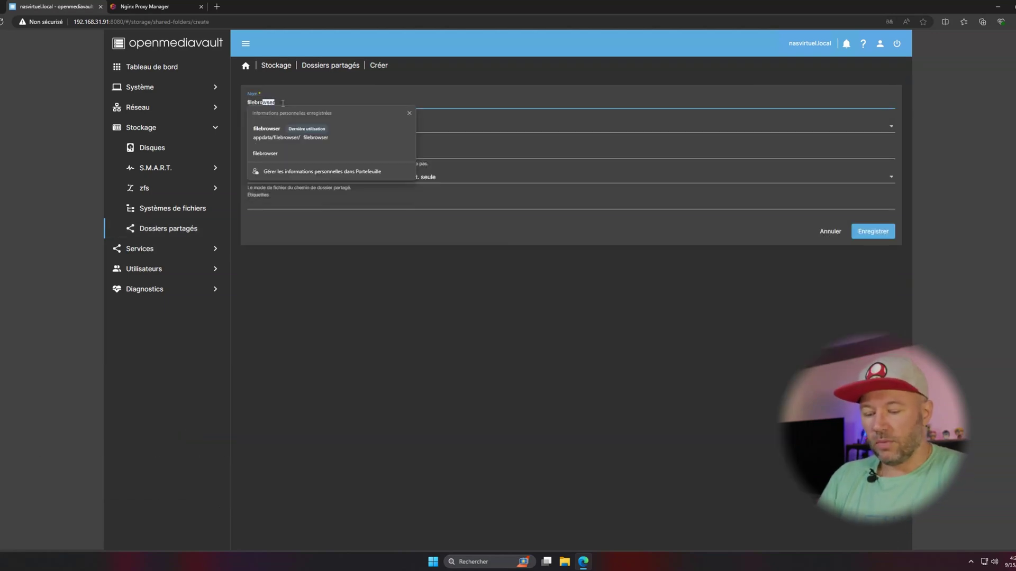
left_click(290, 127)
left_click(264, 147)
Set the folder's relative path to appdata/filebrowser/ by browsing into appdata.
triple_click(309, 158)
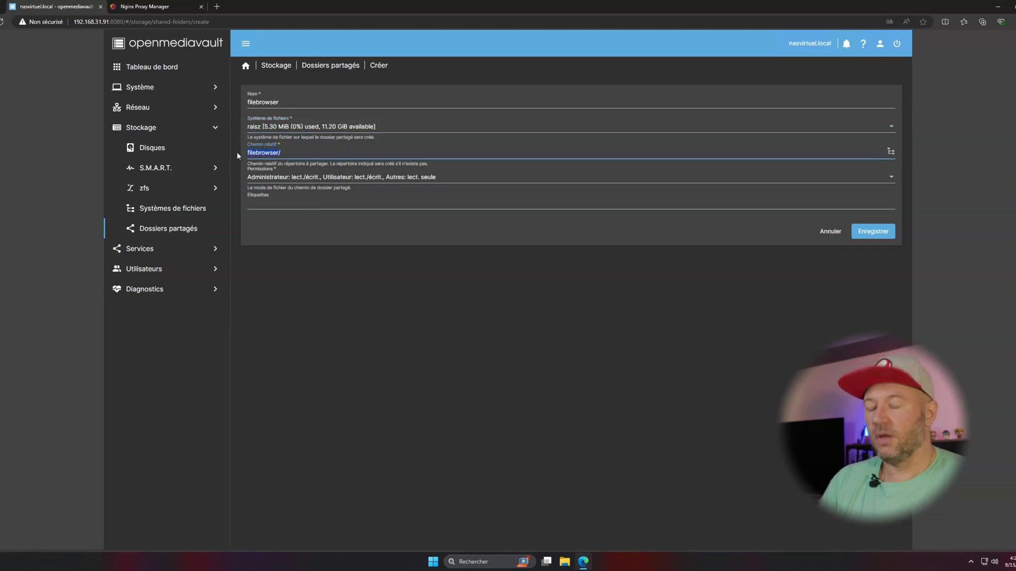
left_click(891, 152)
left_click(286, 206)
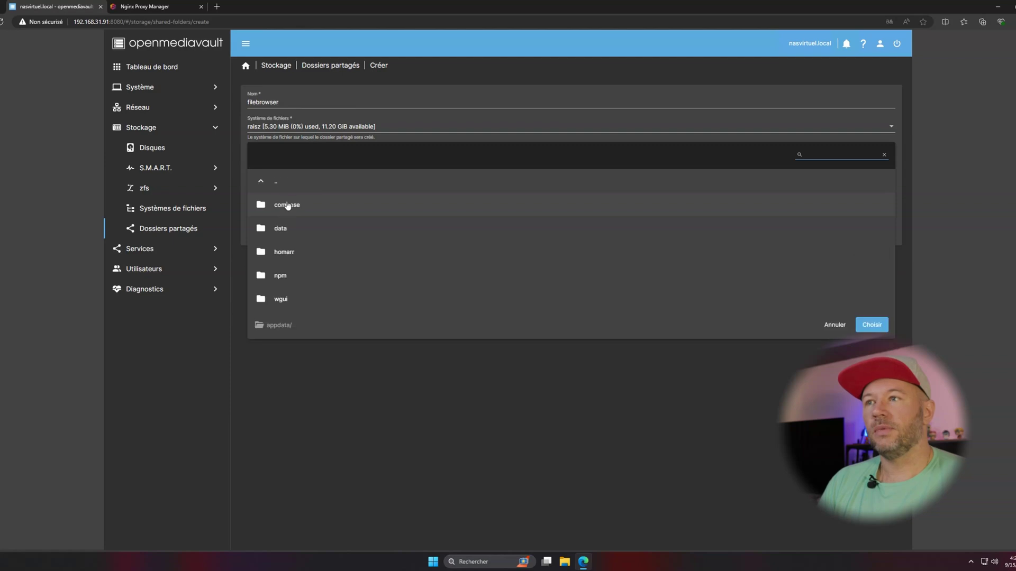
left_click(870, 324)
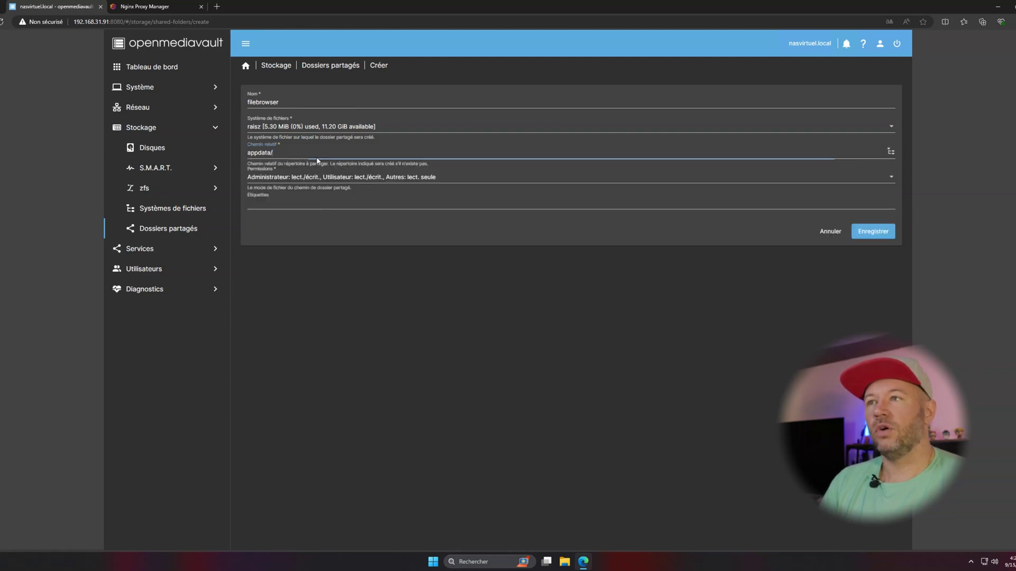
Tag it docker, filebrowser and appdata, give everyone read/write access, and save.
left_click(270, 202)
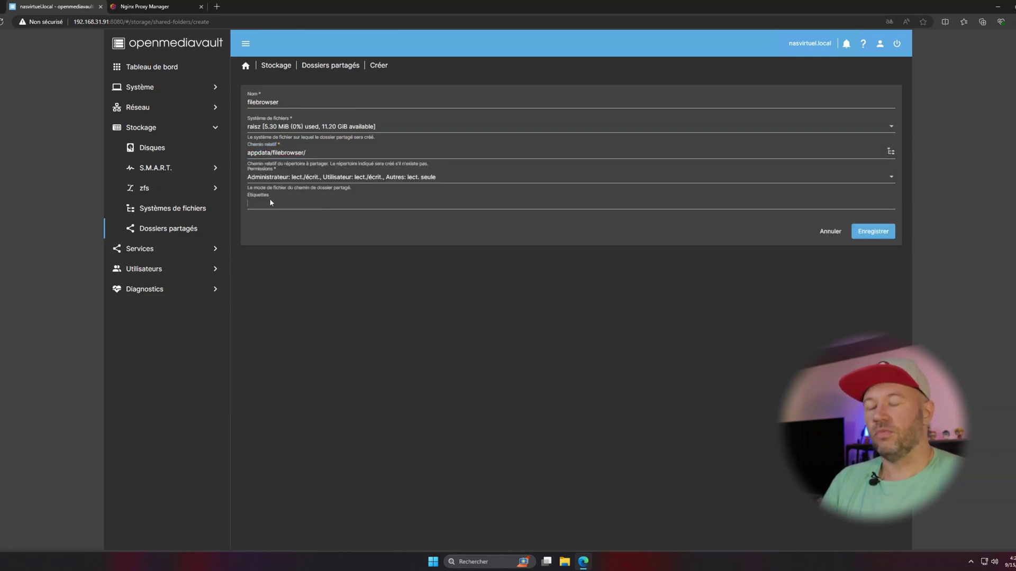
type("docker")
key("Return")
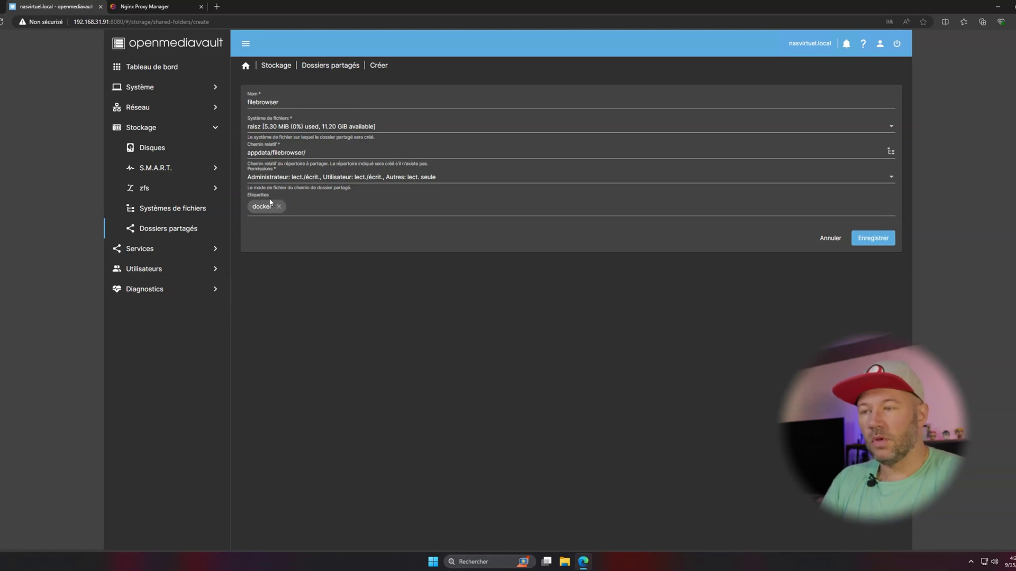
type("fil")
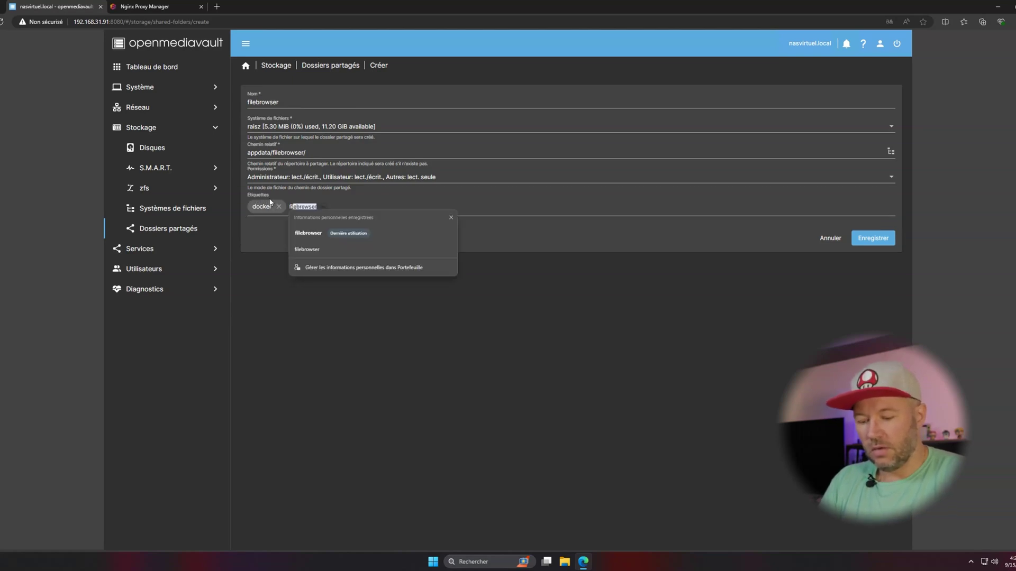
type("ebrowser")
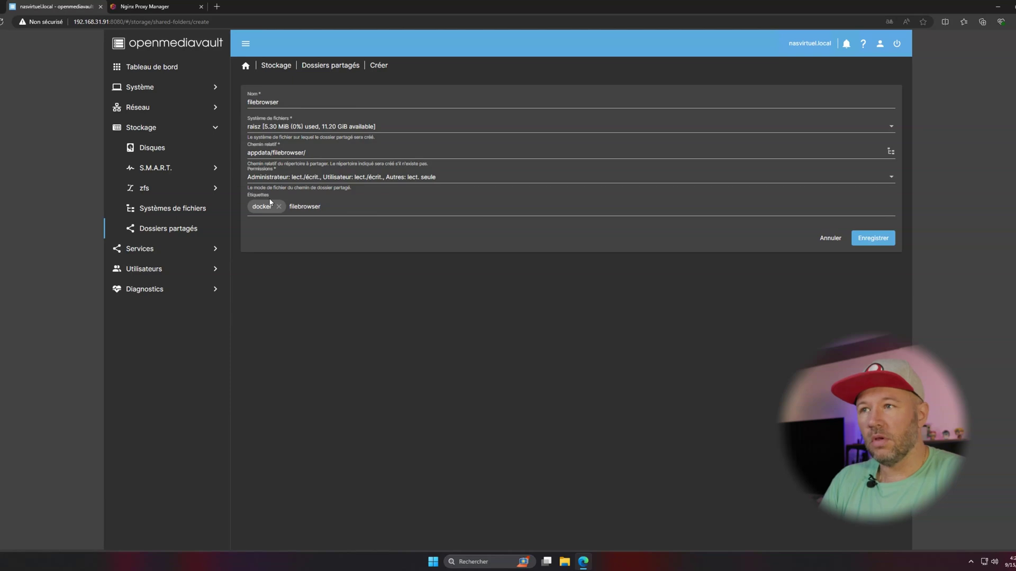
key("Return")
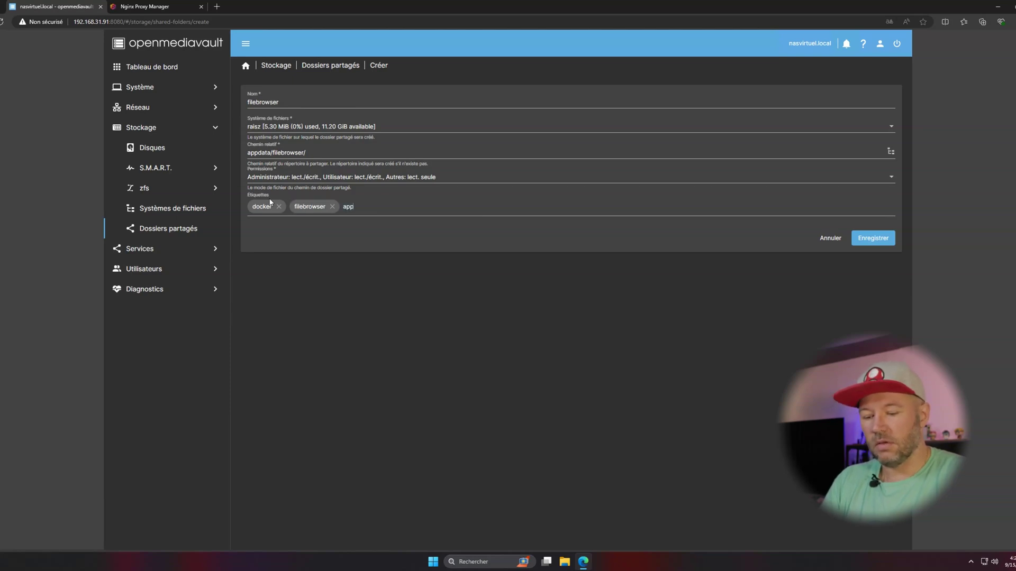
type("appdata")
key("Return")
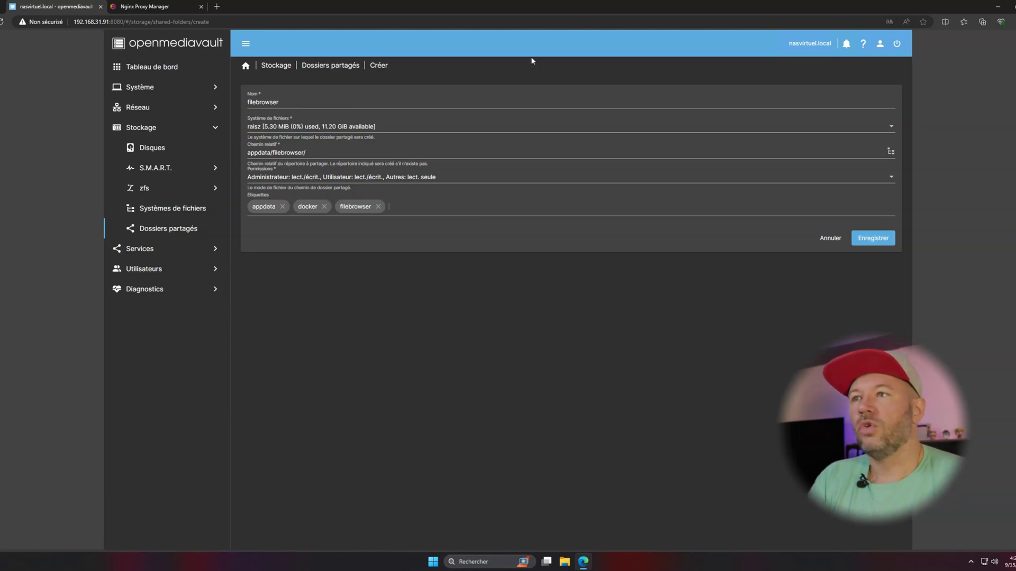
left_click(307, 178)
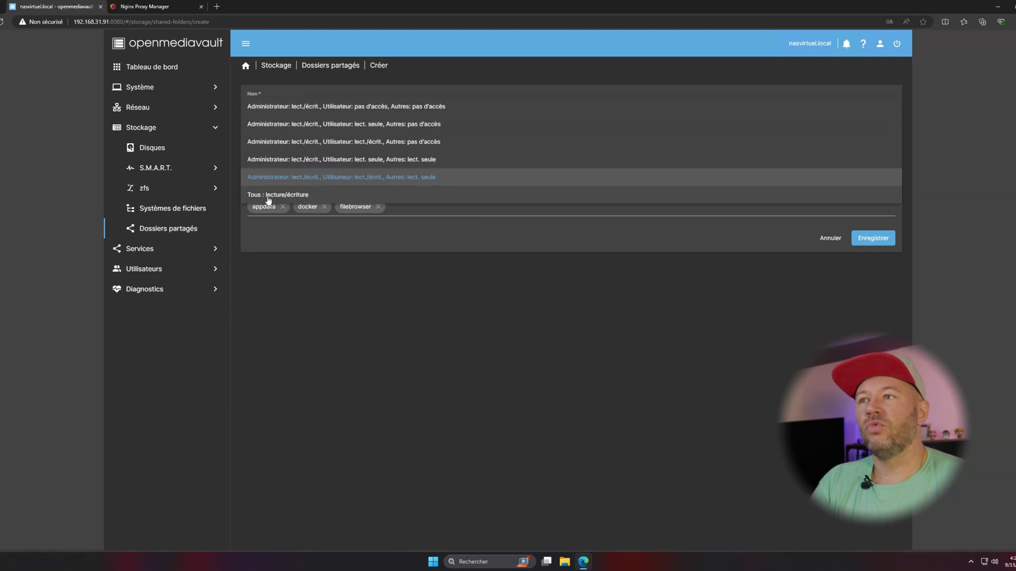
left_click(268, 197)
left_click(870, 238)
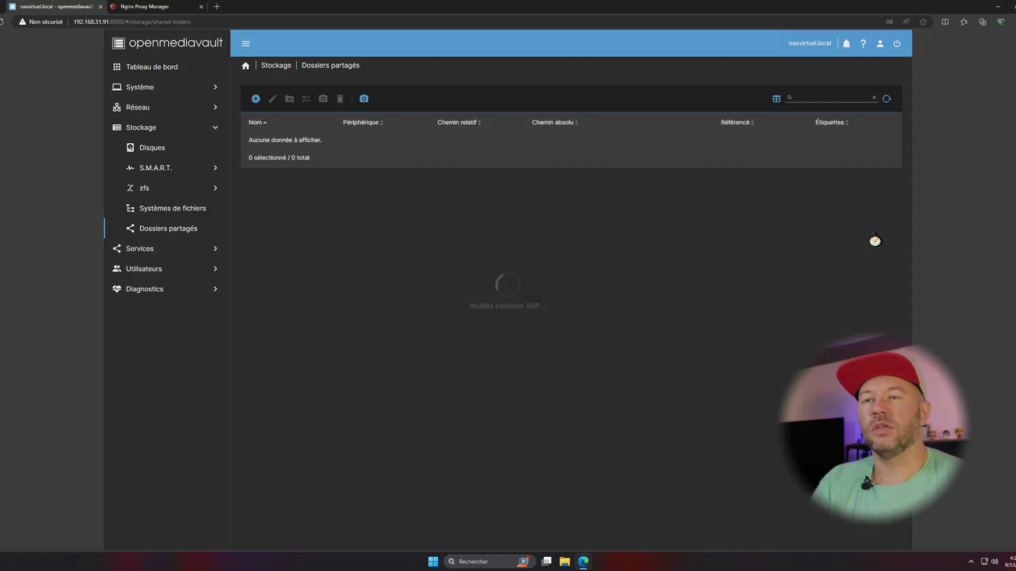
Apply the pending changes and enable the File Browser service on port 3670.
left_click(890, 79)
left_click(587, 312)
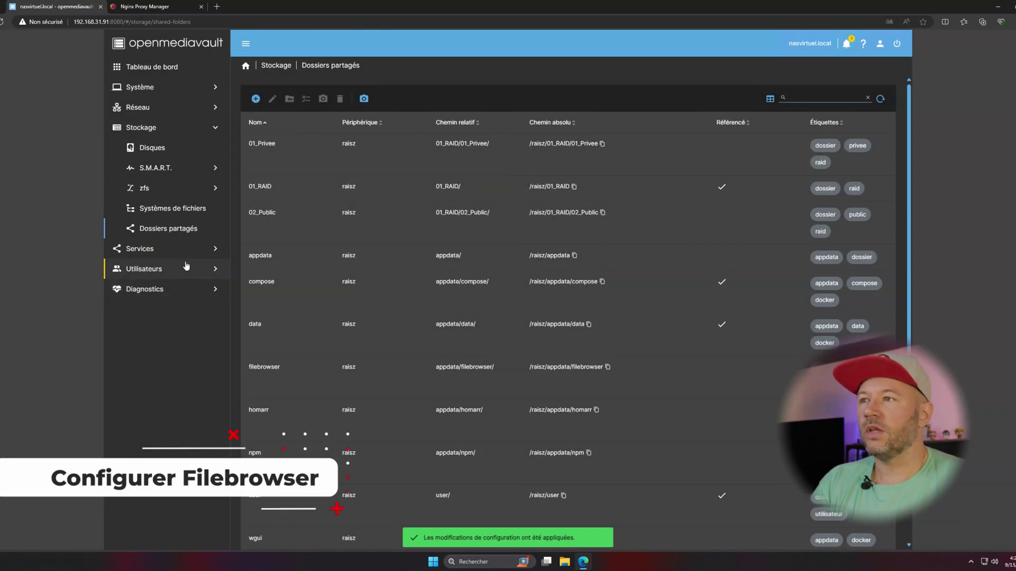
left_click(133, 248)
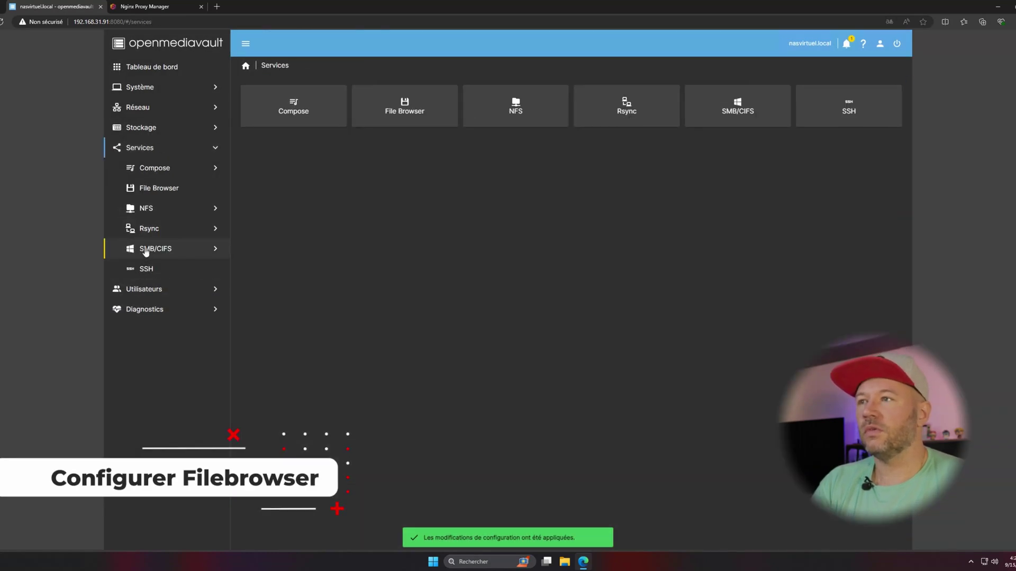
left_click(154, 191)
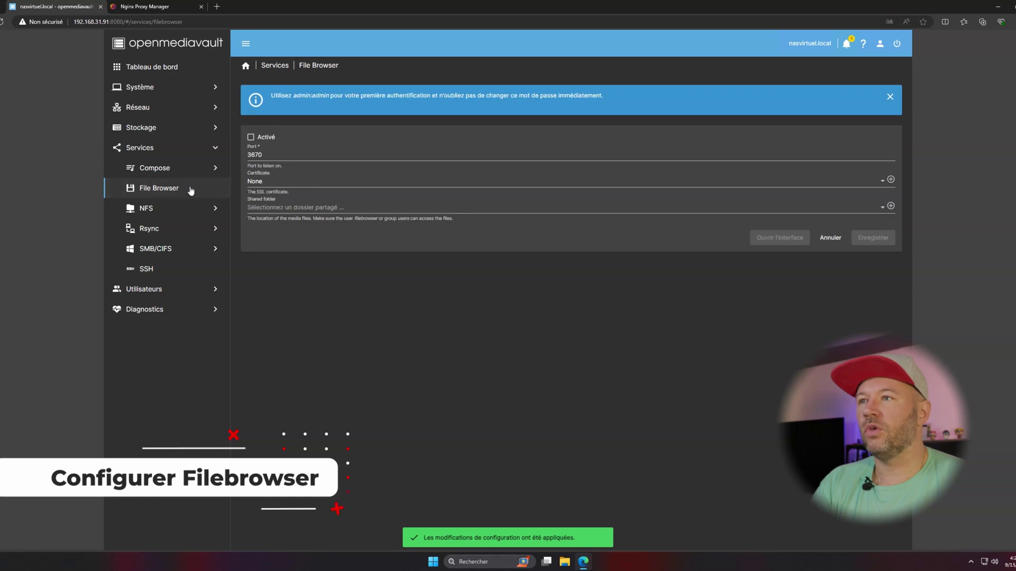
left_click(252, 139)
left_click(264, 154)
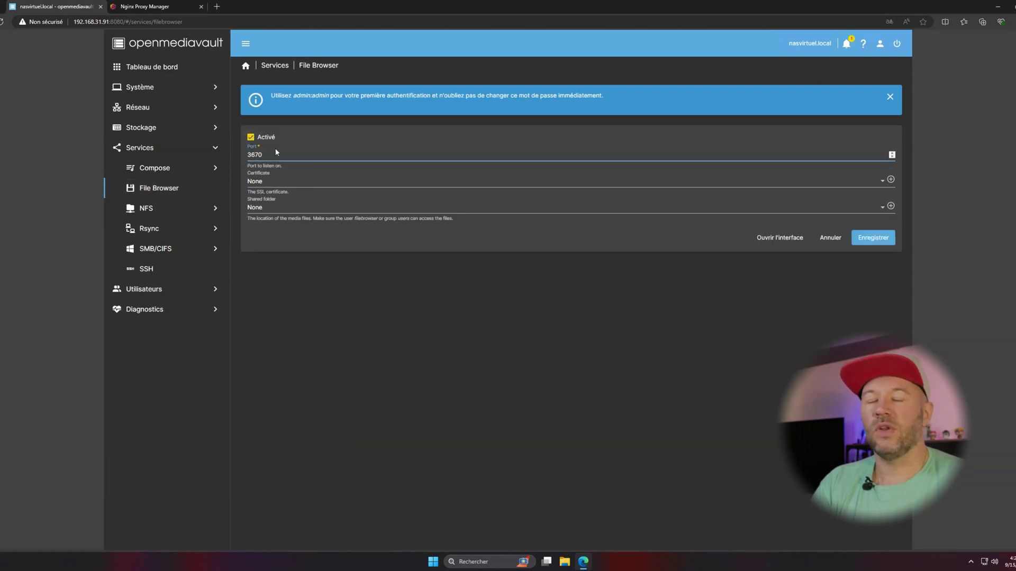
Serve the filebrowser shared folder, then save and apply the configuration.
left_click(266, 210)
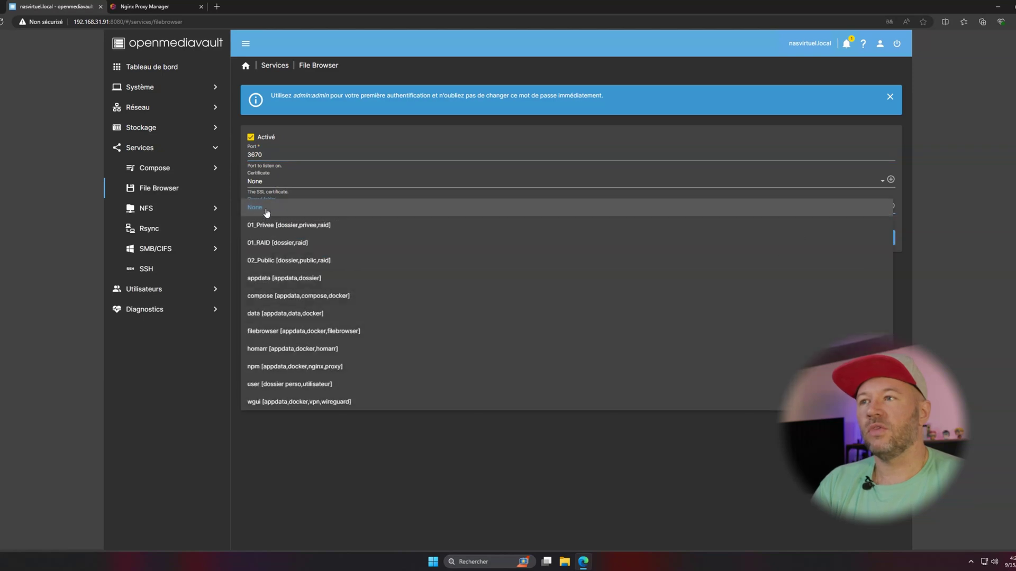
left_click(259, 331)
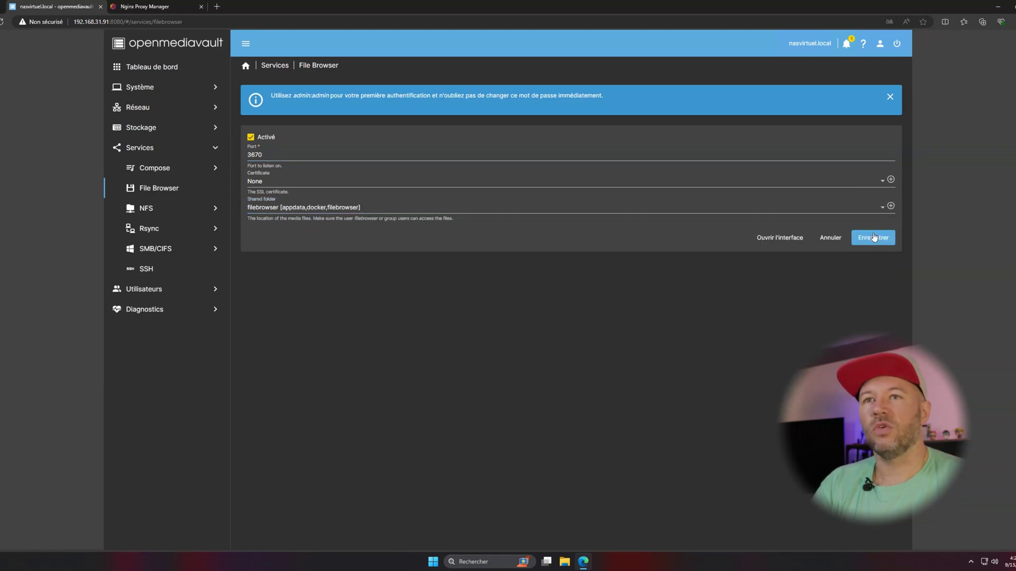
left_click(873, 237)
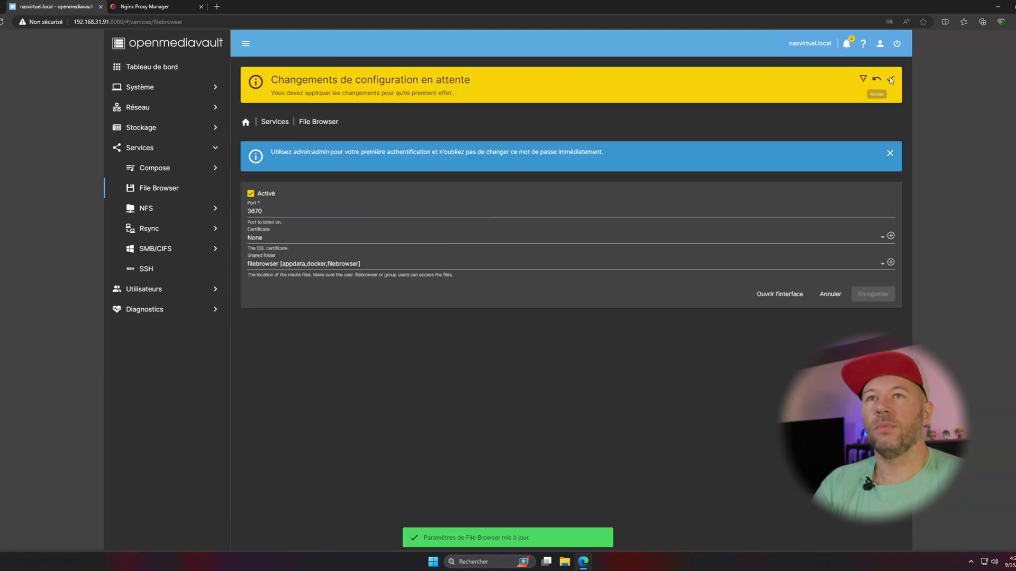
left_click(890, 78)
left_click(593, 316)
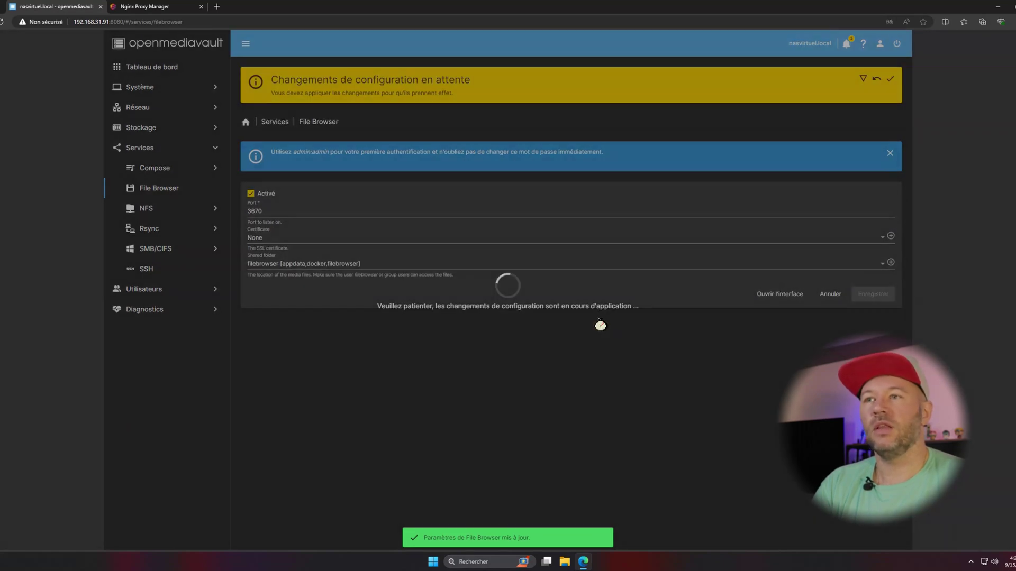
Load 192.168.31.91:3670 in a new tab and log in with the default administrator credentials.
left_click(218, 6)
type("19")
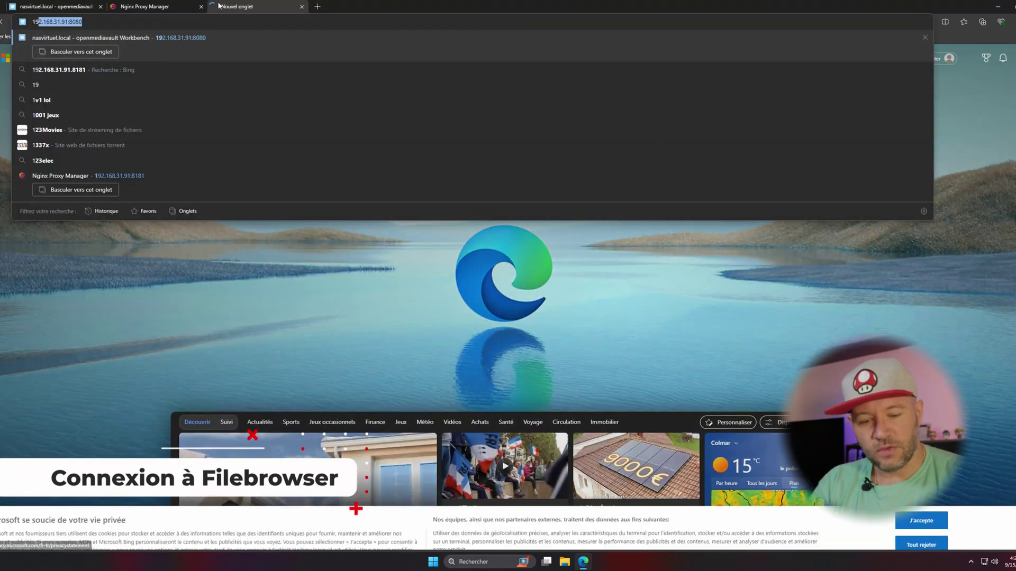
type("2.168.31.91")
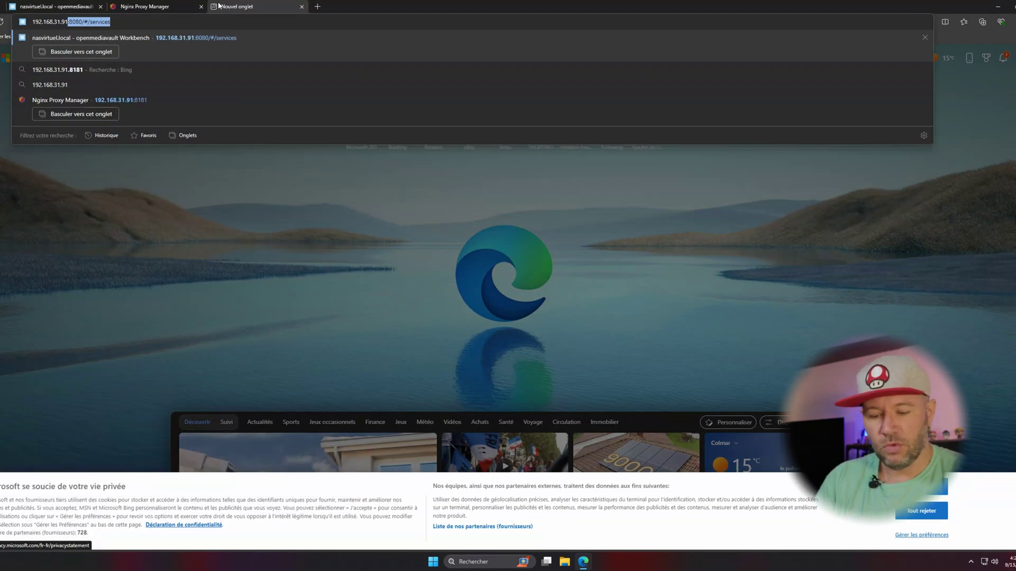
type(":3670")
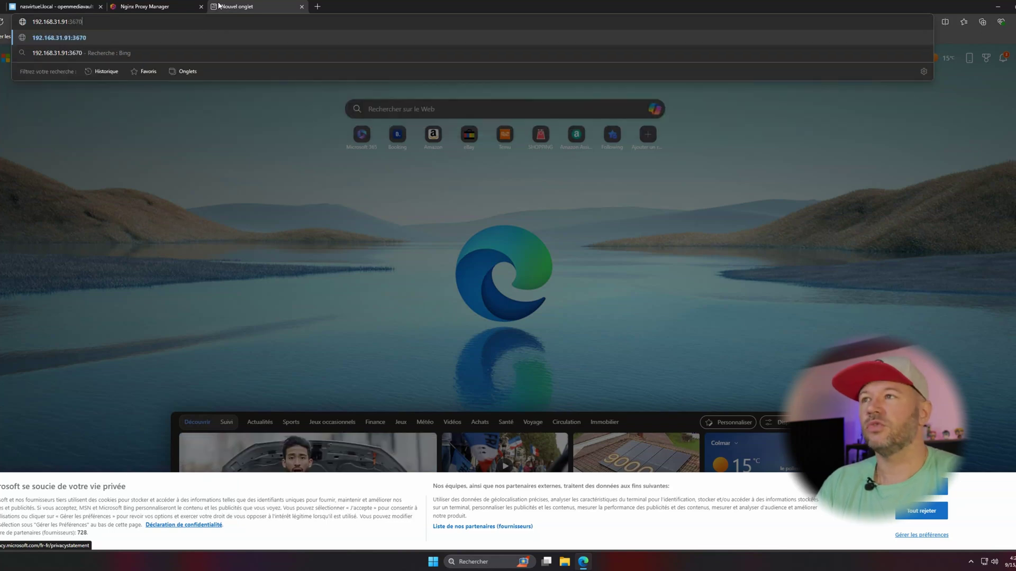
key("Return")
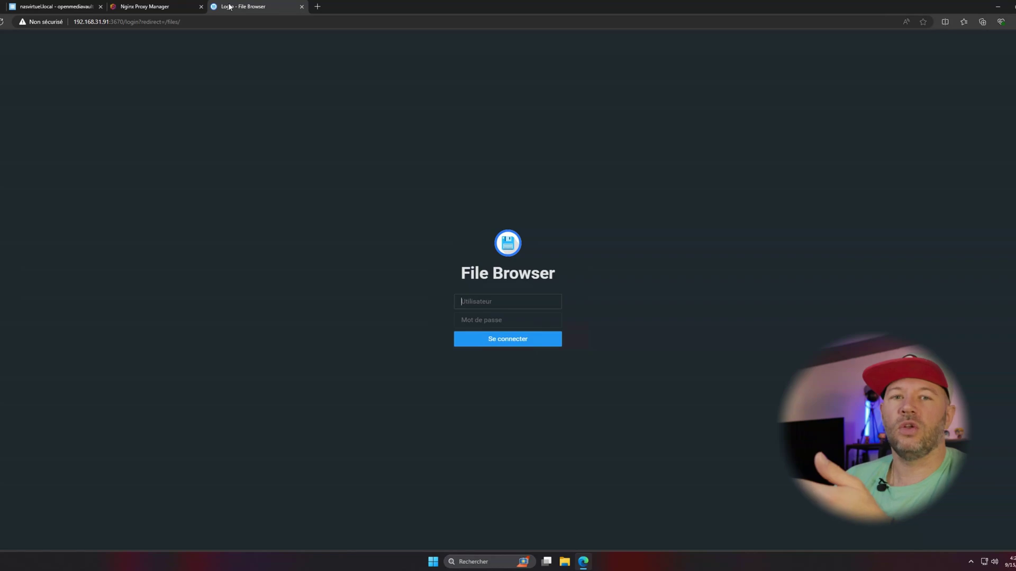
type("admin")
key("Tab")
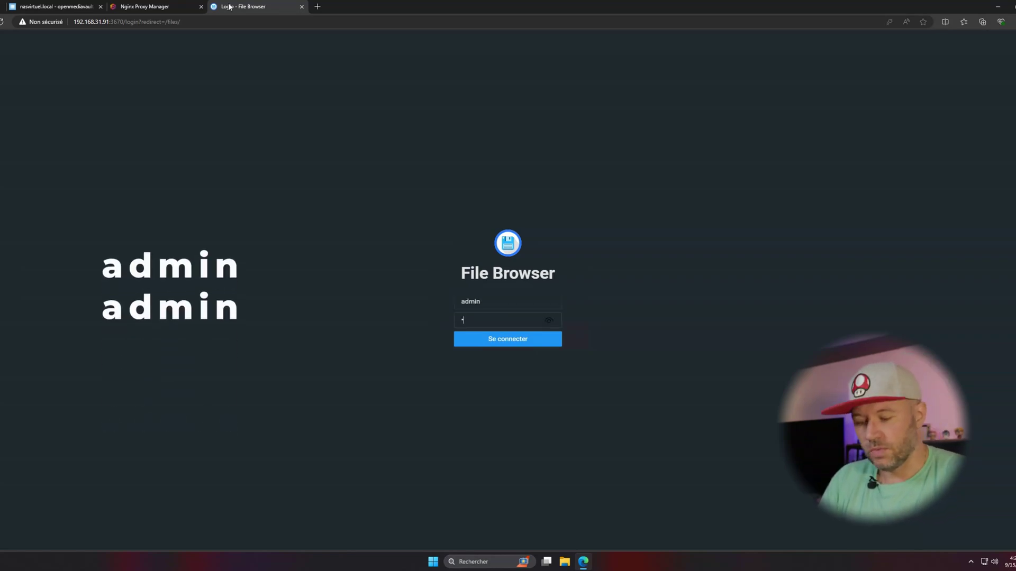
type("admin")
key("Return")
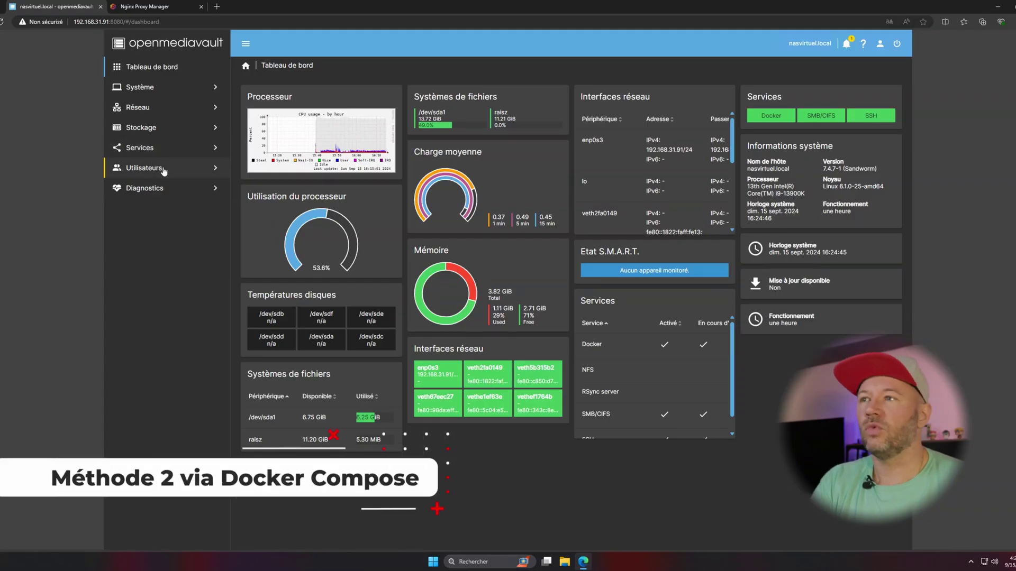
Add a compose file named filebrowser with the pasted File Browser YAML and host port 3333.
left_click(143, 147)
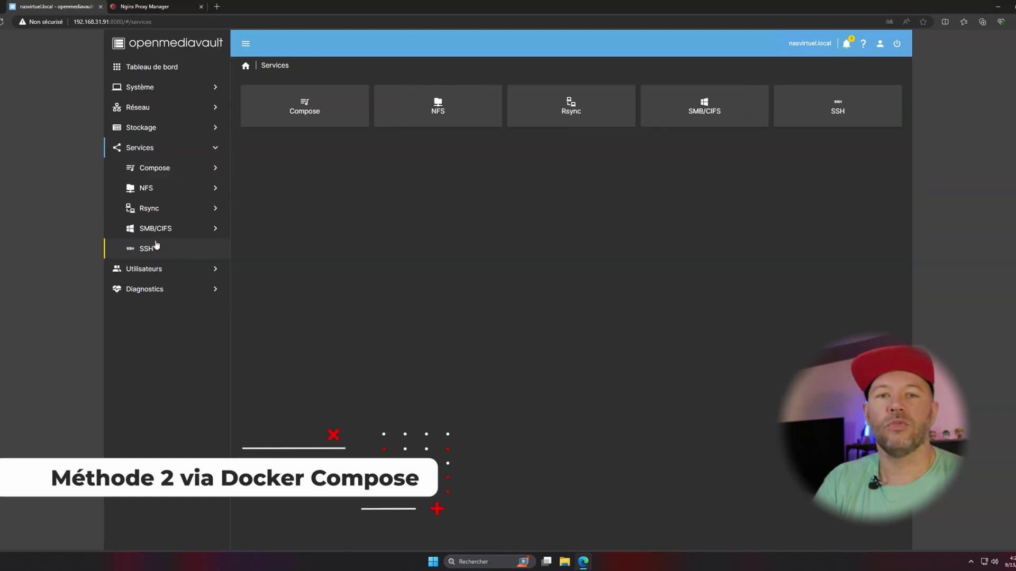
left_click(155, 168)
left_click(159, 214)
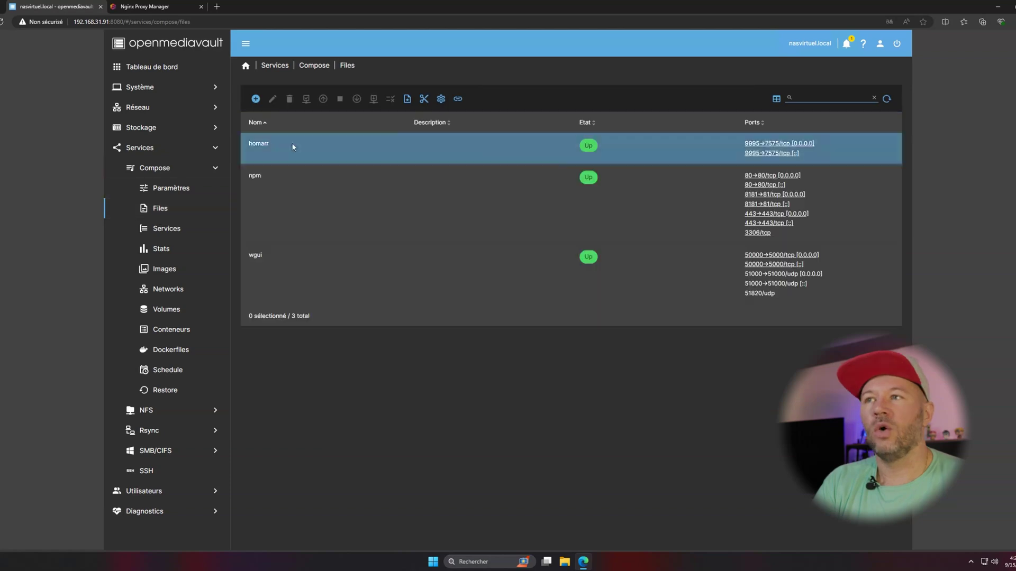
left_click(255, 99)
left_click(281, 118)
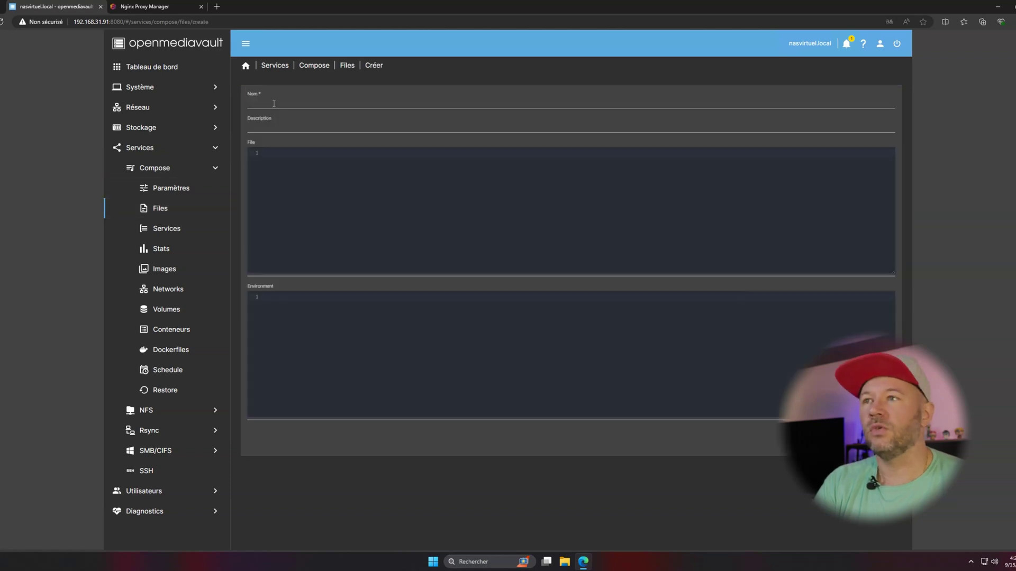
left_click(273, 104)
type("filebrowser")
key("Tab")
key("Tab")
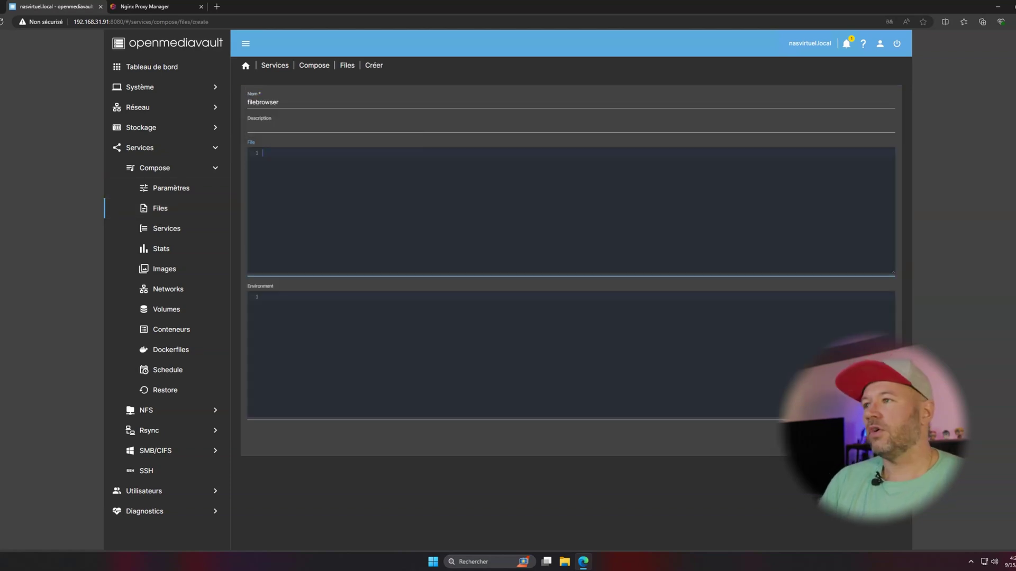
type("version: \"3\" services:   filebrowser: image: filebrowser/filebrowser:s6   user: \"${UID}:${GID}\"   ports:     - \"8080:80\"   volumes:     - /path/to/data:/srv     - /path/to/config:/config     - /path/to/database:/database  environment:   - PUID=${UID}   - PGID=${GID}  restart: unless-stopped")
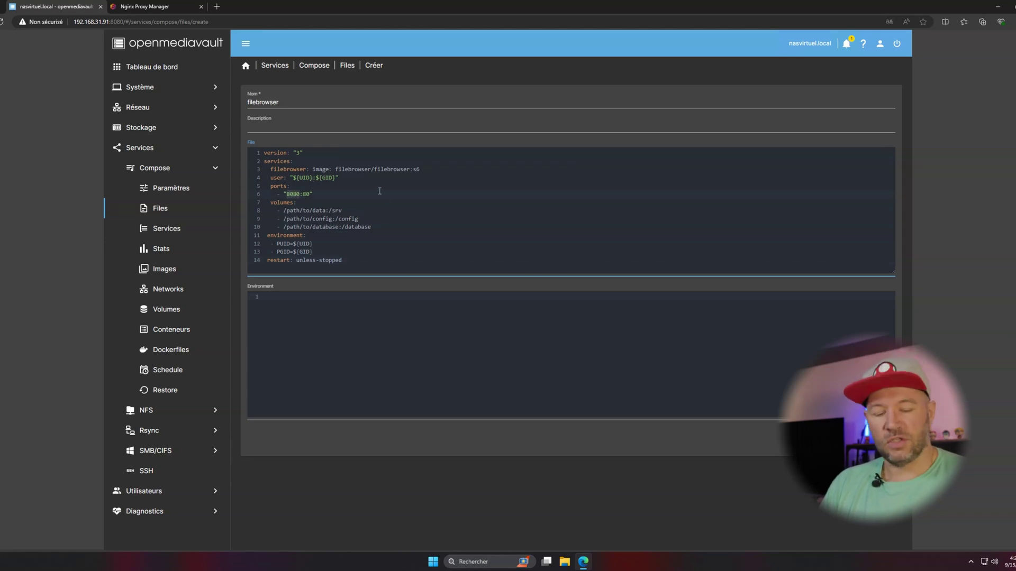
type("333")
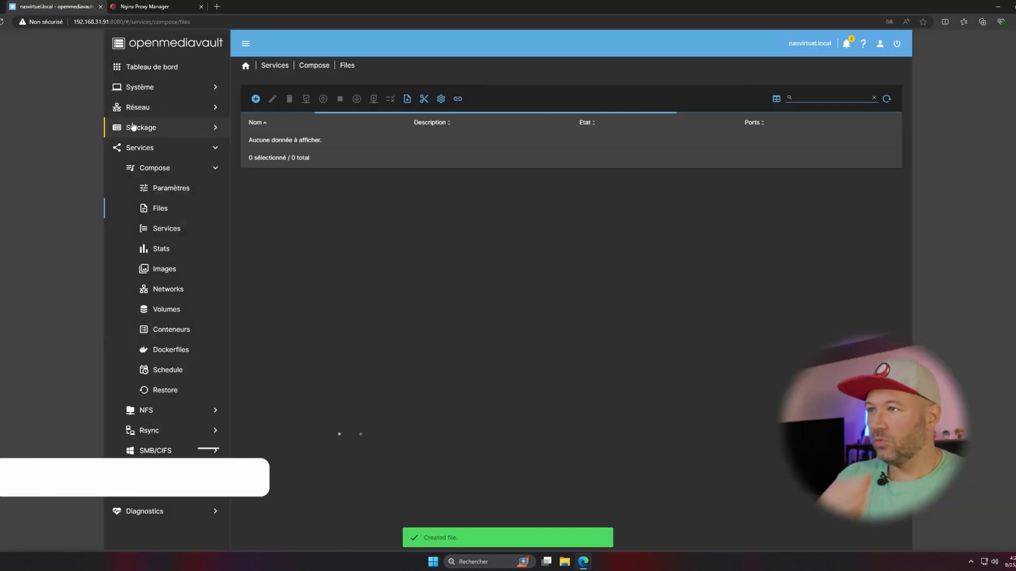
Copy the filebrowser shared folder's absolute path, /raisz/appdata/filebrowser.
left_click(134, 128)
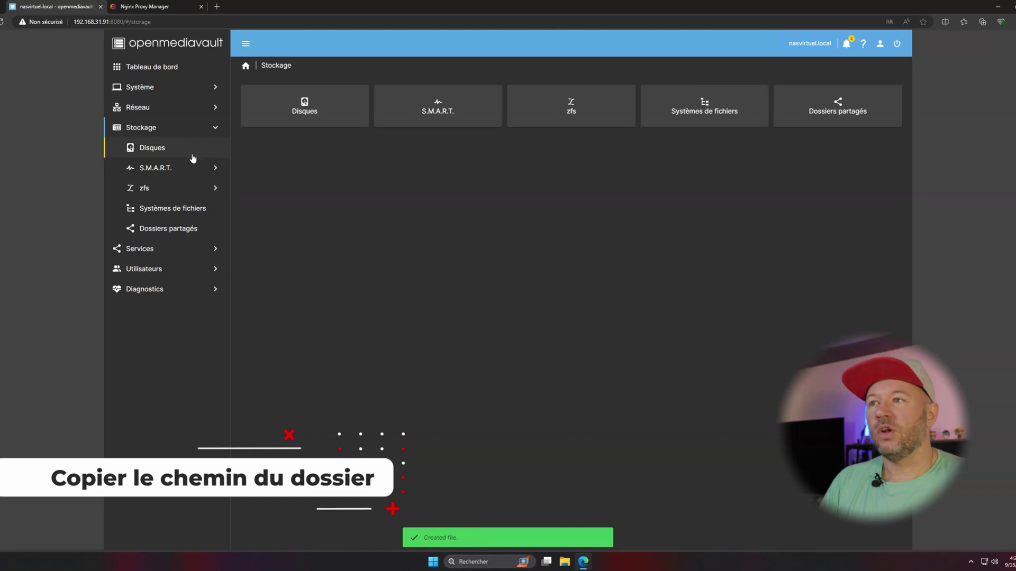
left_click(172, 228)
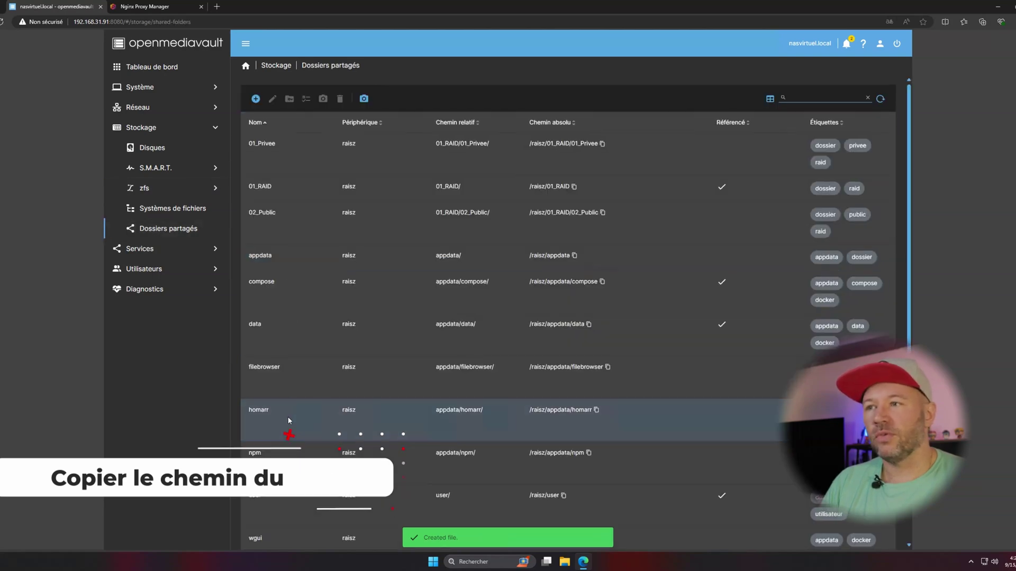
left_click(302, 382)
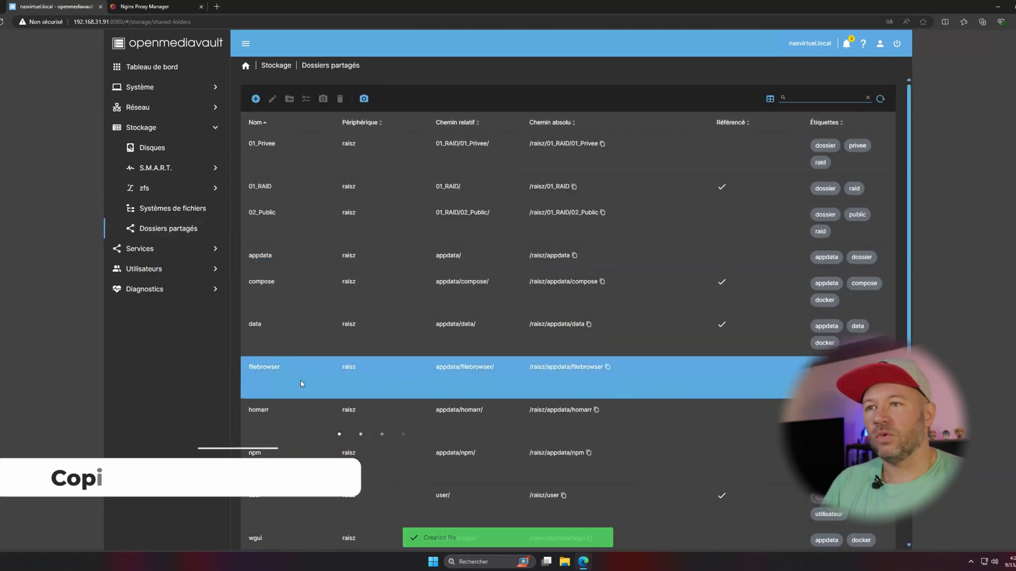
left_click(607, 367)
In the filebrowser compose file, replace the path/to placeholder with the copied folder path.
left_click(146, 250)
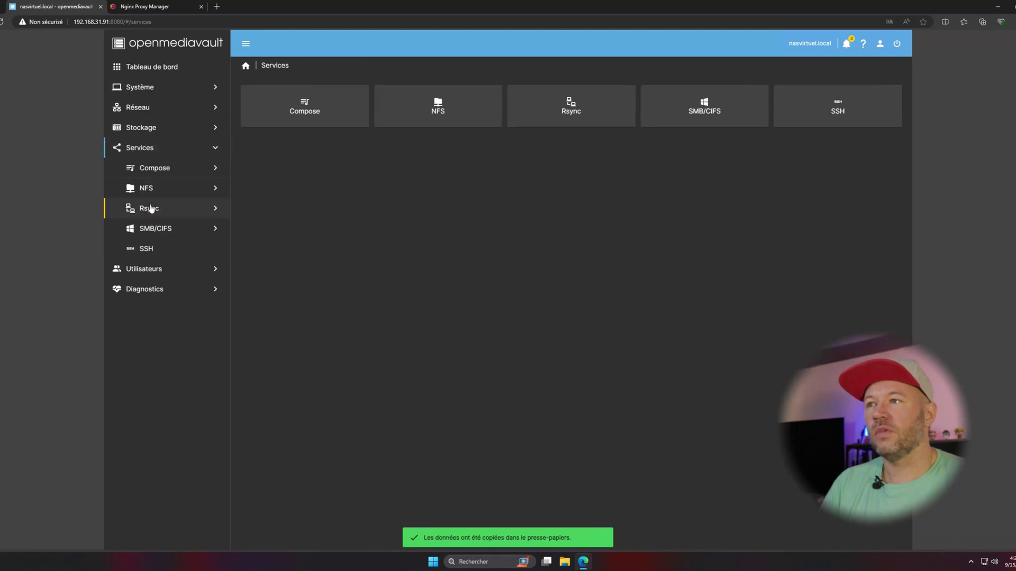
left_click(149, 170)
left_click(159, 208)
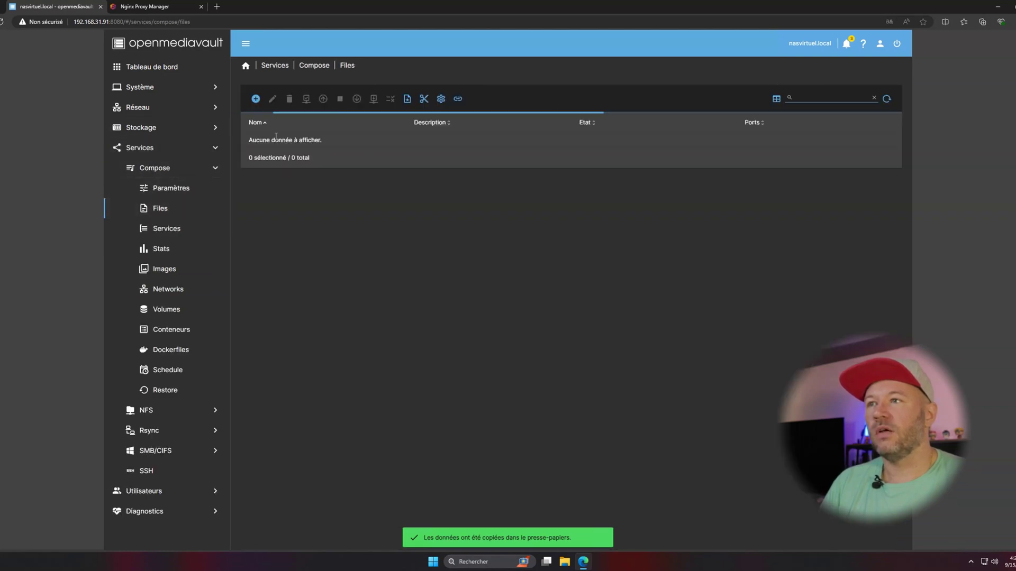
left_click(272, 100)
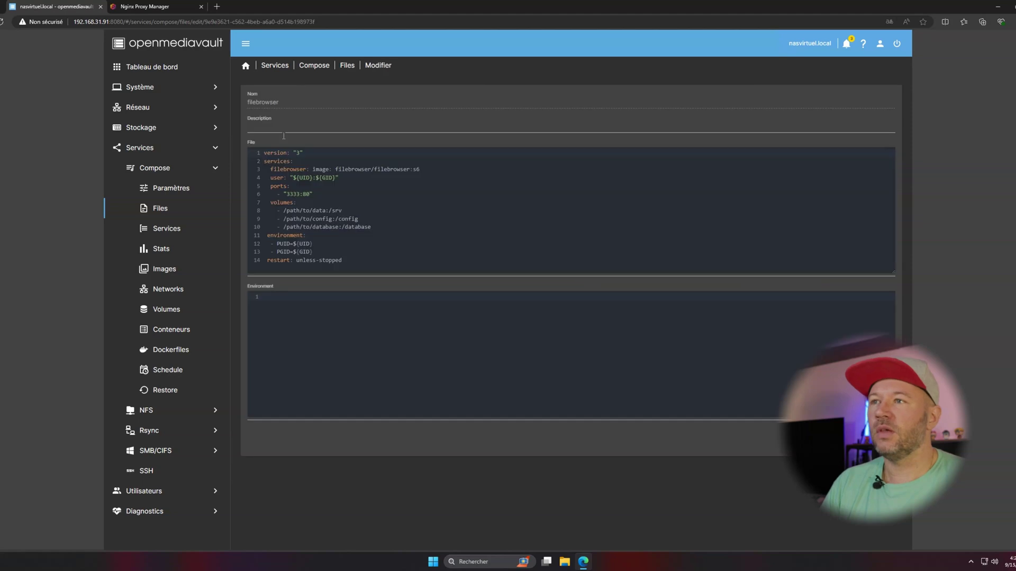
left_click_drag(285, 210, 308, 227)
key("ctrl+v")
key("ctrl+v")
key("ctrl+v")
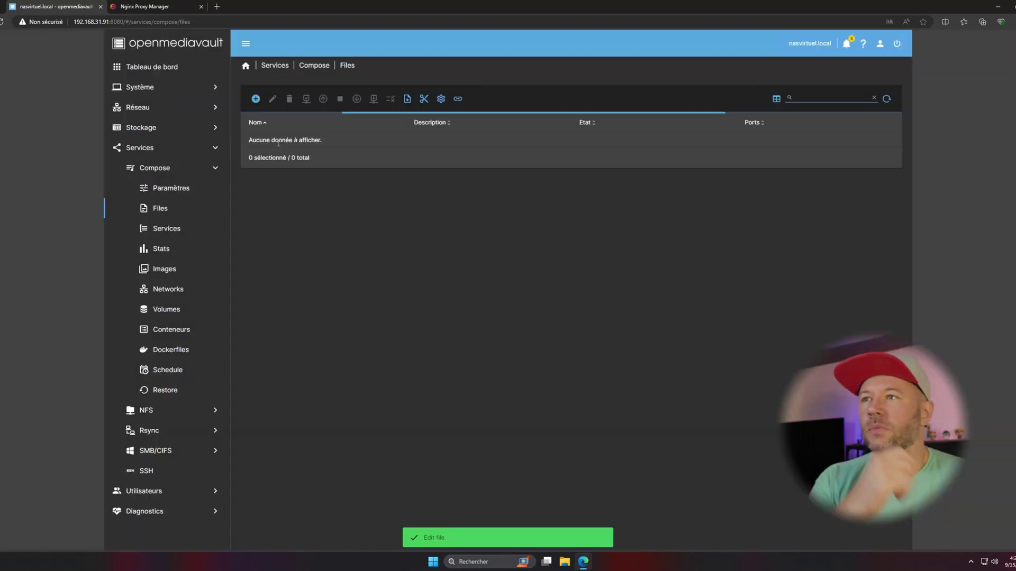
Bring the filebrowser compose stack up.
left_click(282, 143)
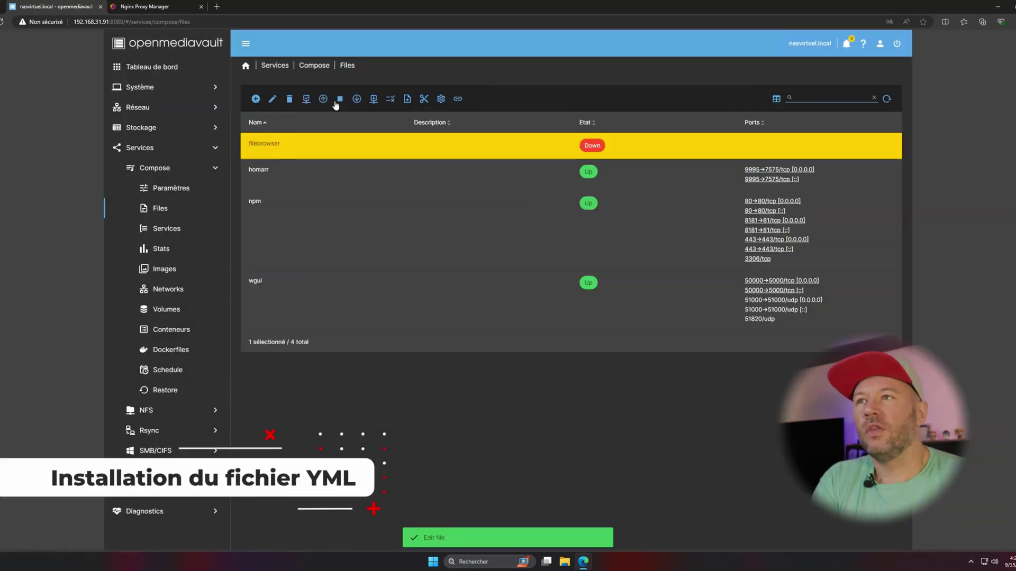
left_click(322, 99)
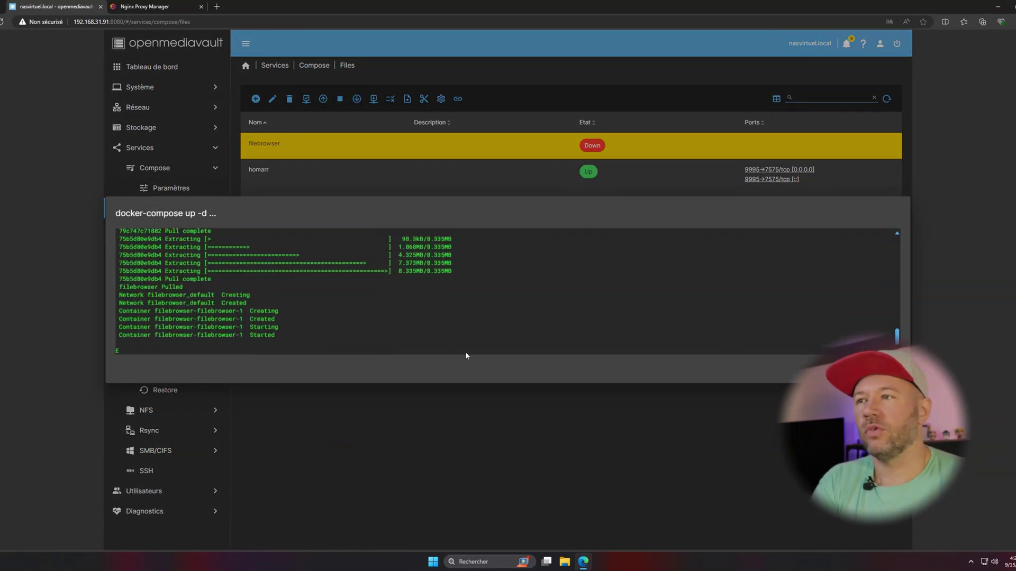
key("Escape")
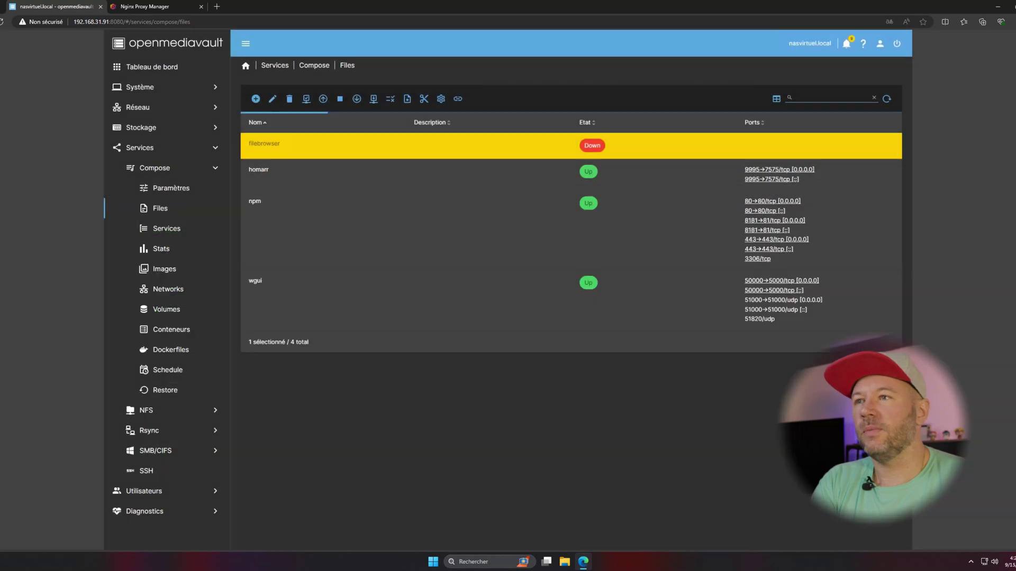
left_click(218, 6)
Load 192.168.31.91:3333 and sign in with the default administrator username and password.
type("192.168.31.91")
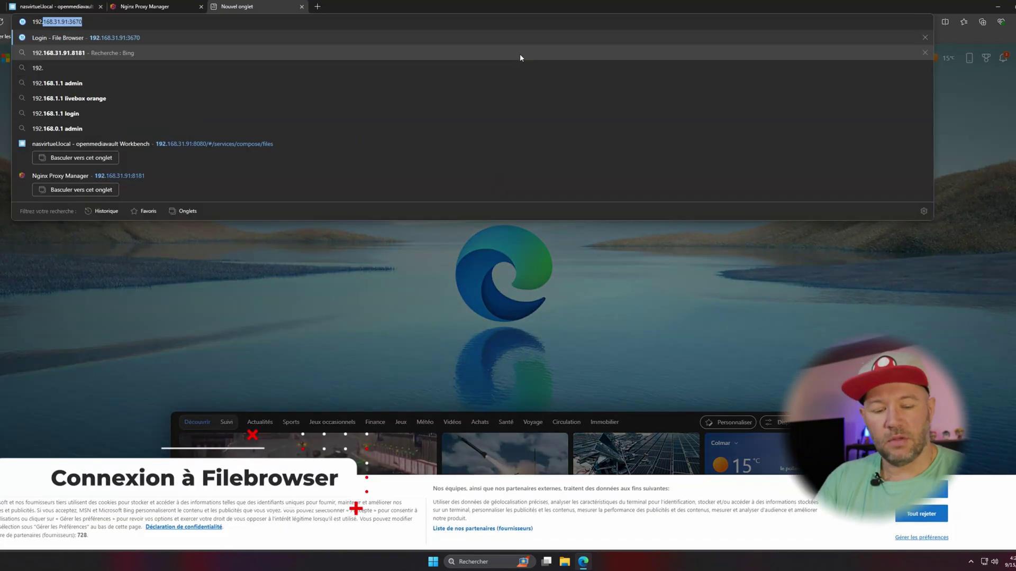
type(":3333")
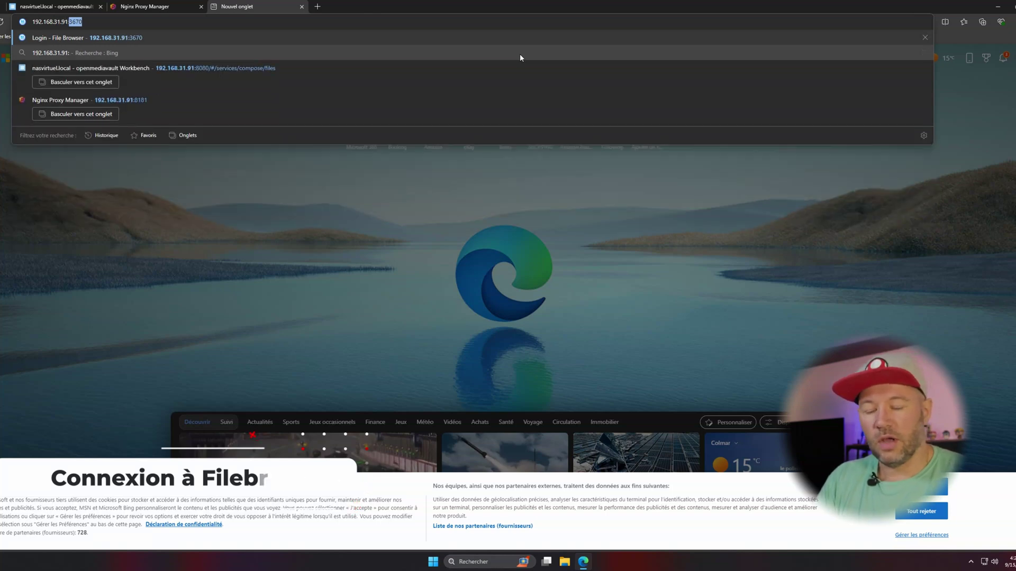
key("Return")
type("admin")
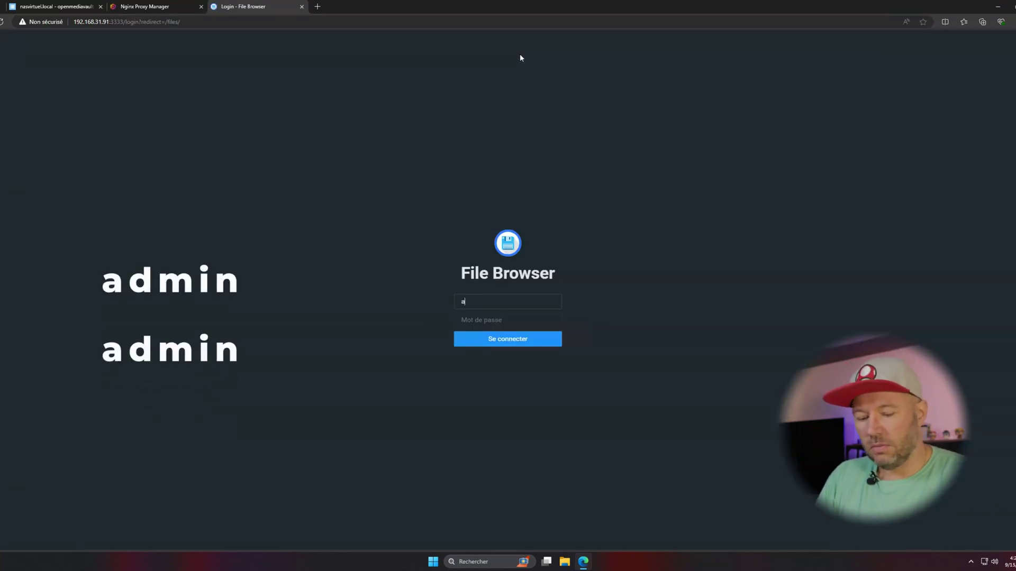
key("Tab")
type("admi")
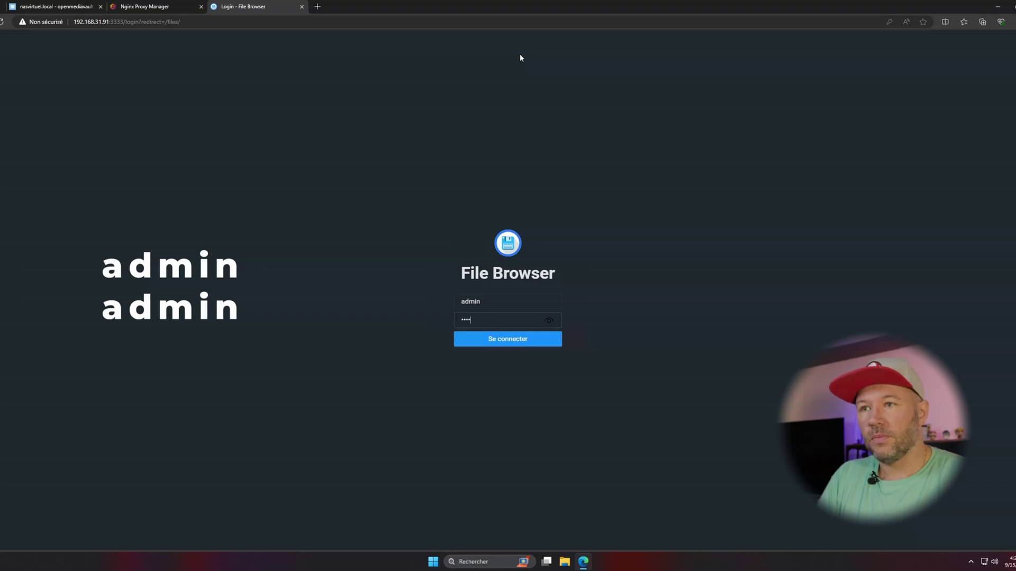
type("n")
key("Return")
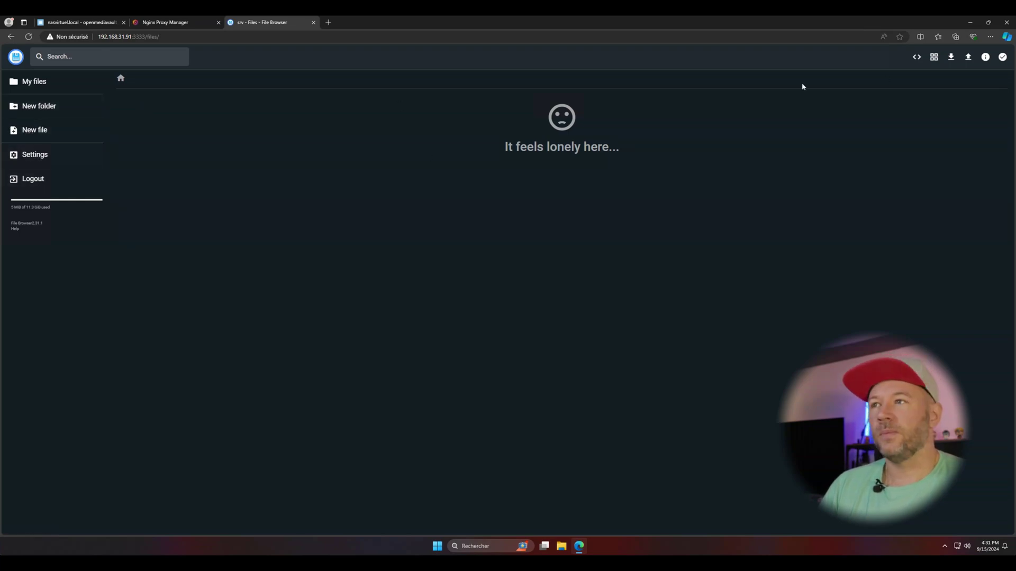
Create a folder named Bojo and return to the root of the files.
left_click(37, 105)
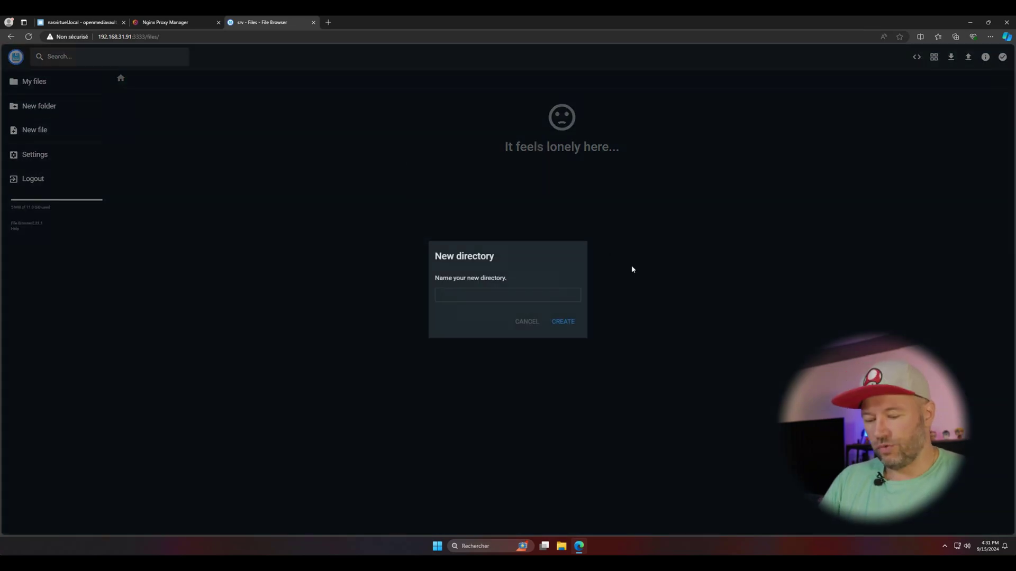
type("Bojo")
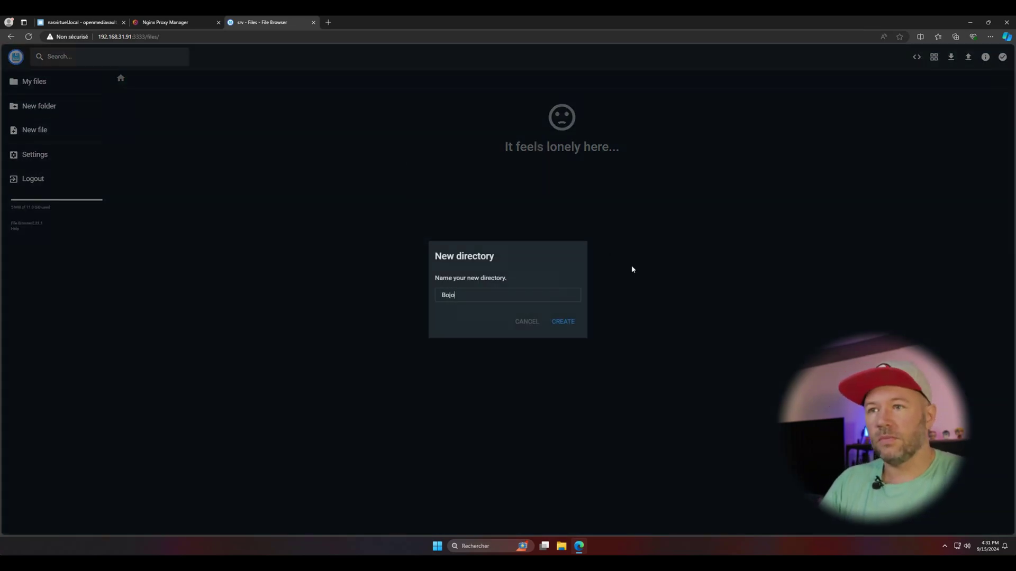
key("Return")
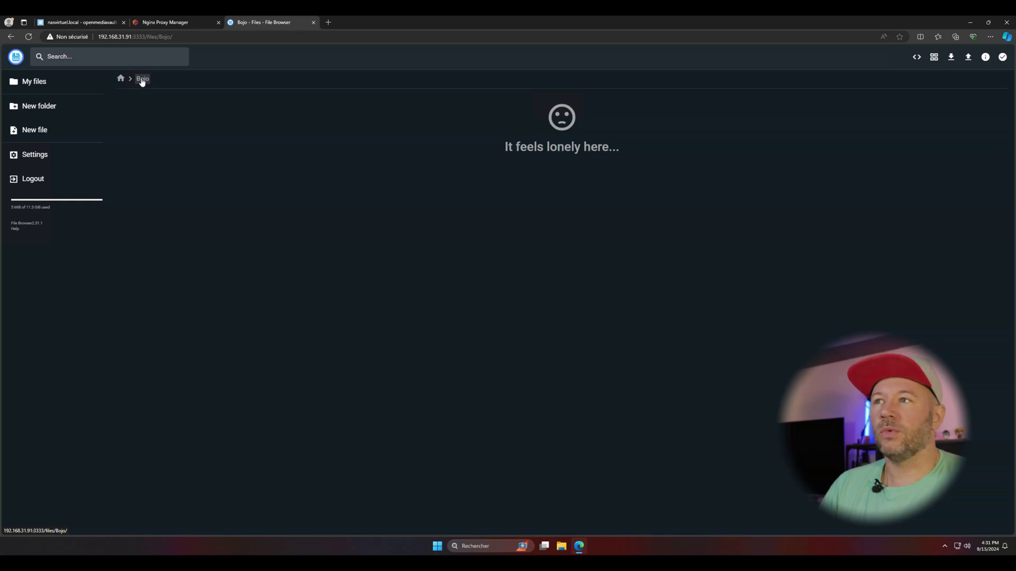
left_click(120, 79)
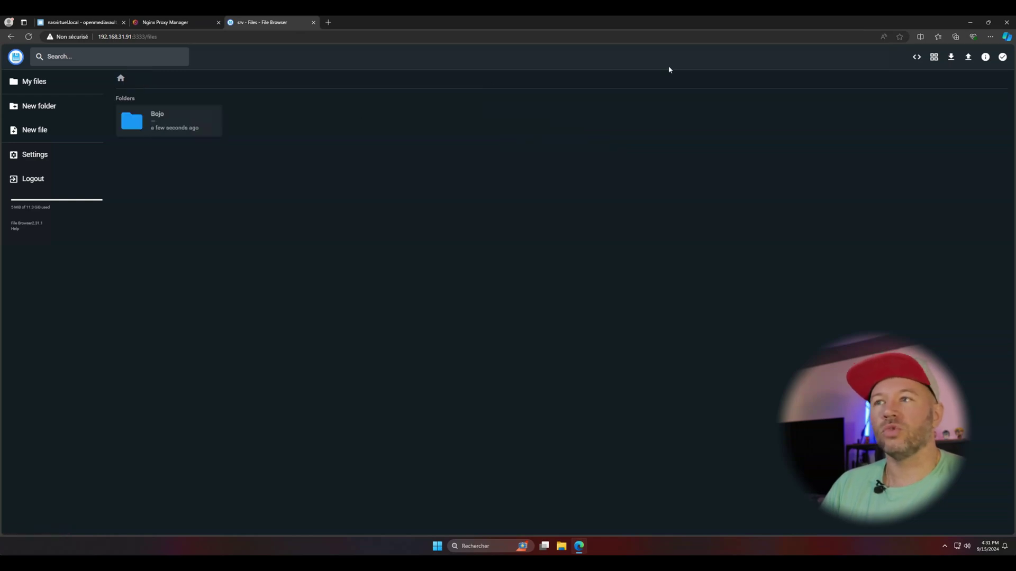
Select Bojo, cycle the layout through gallery, list and grid, and view its info.
left_click(154, 129)
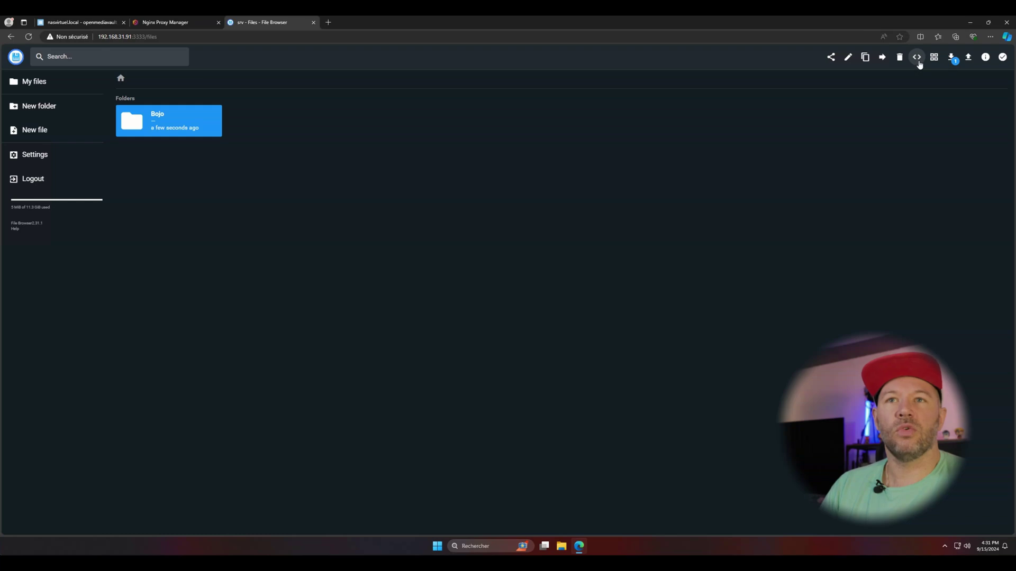
left_click(934, 58)
left_click(934, 58)
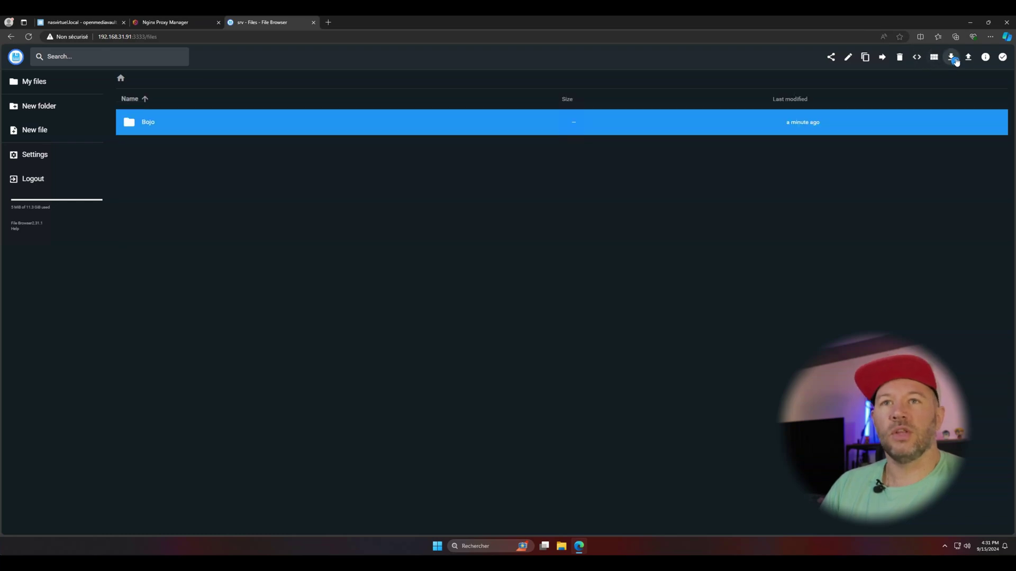
left_click(935, 59)
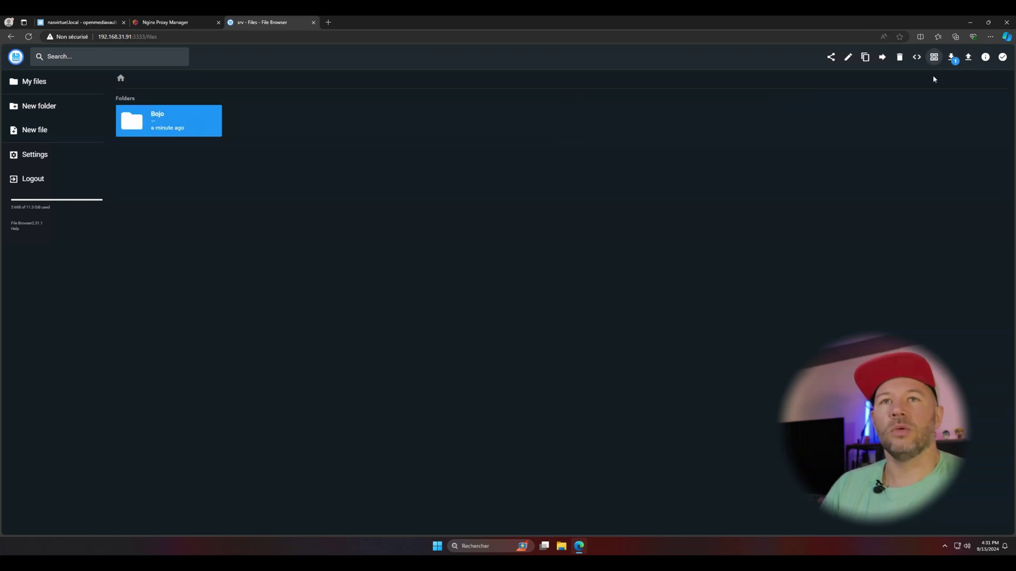
left_click(985, 57)
left_click(604, 319)
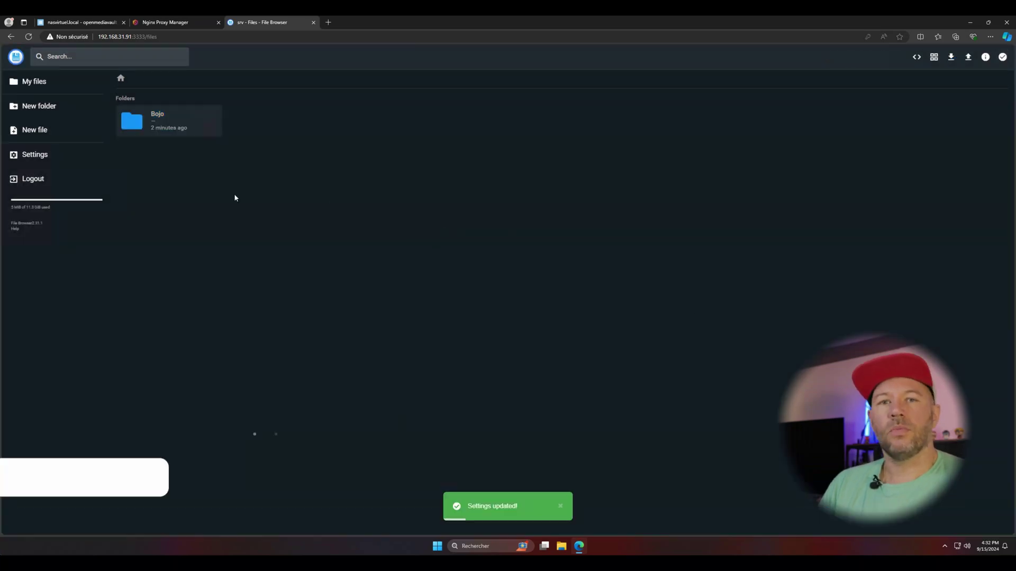
Set the profile language to Français and submit the new account password.
left_click(18, 157)
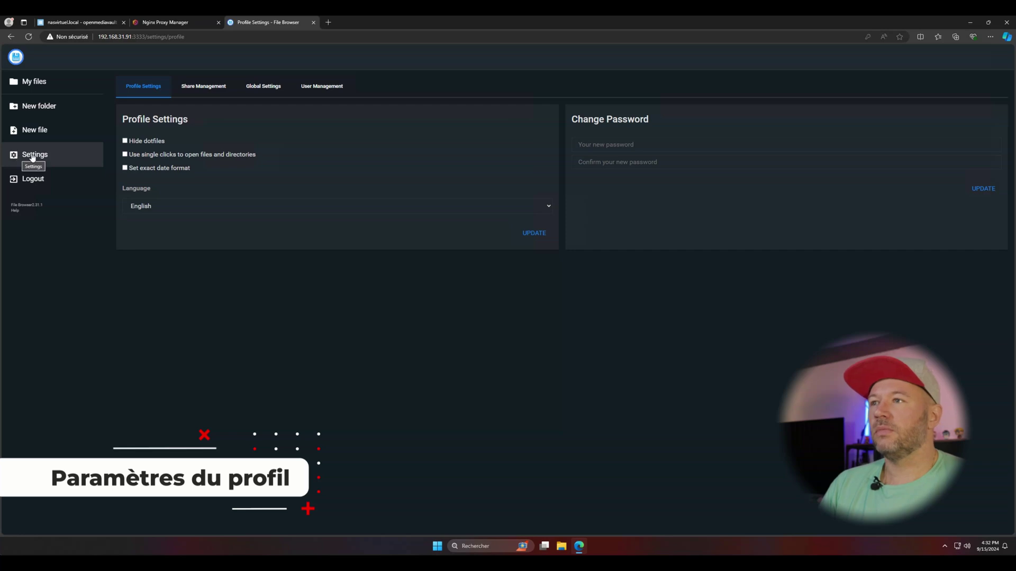
left_click(176, 207)
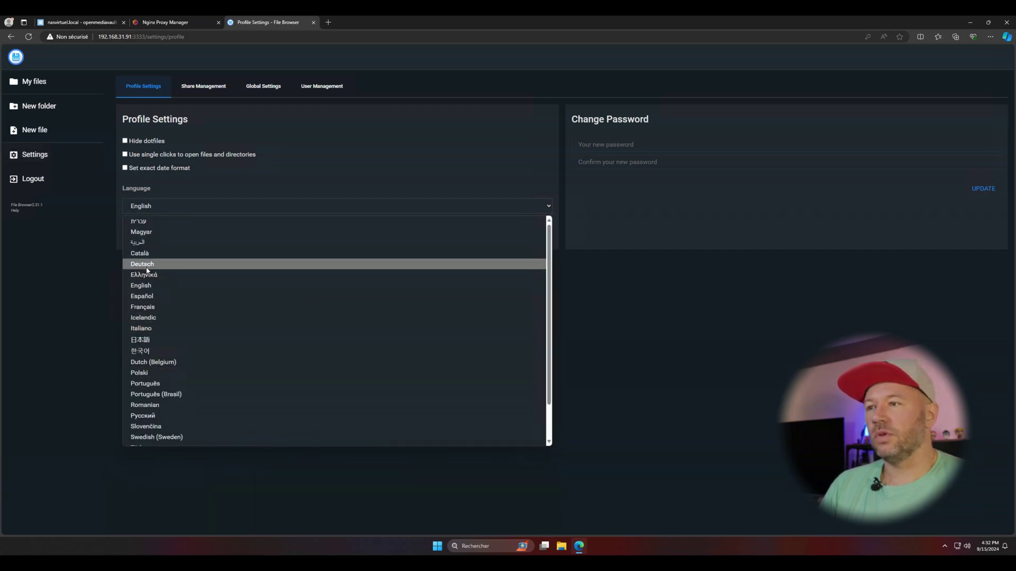
left_click(149, 308)
left_click(532, 233)
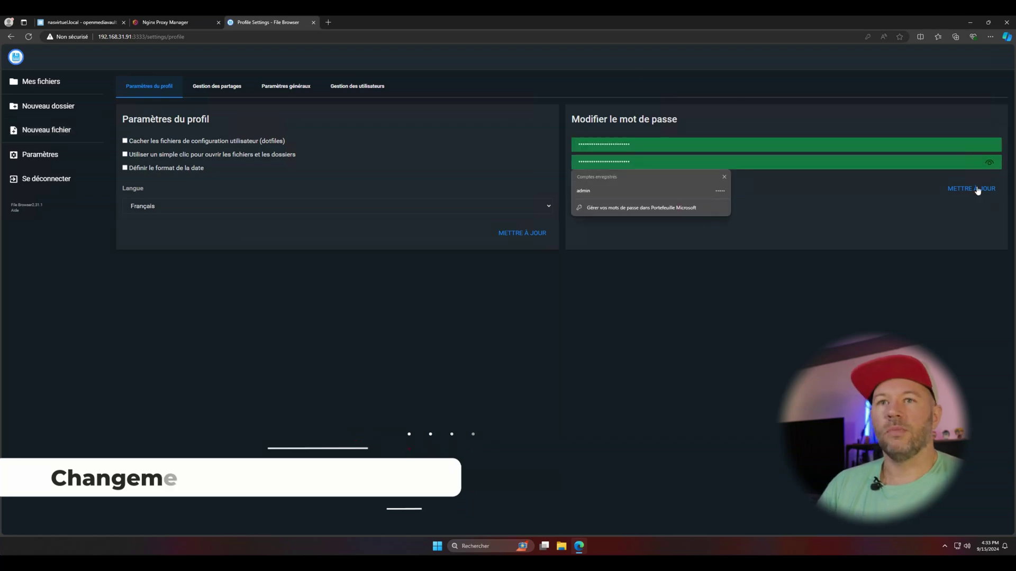
left_click(971, 188)
left_click(817, 117)
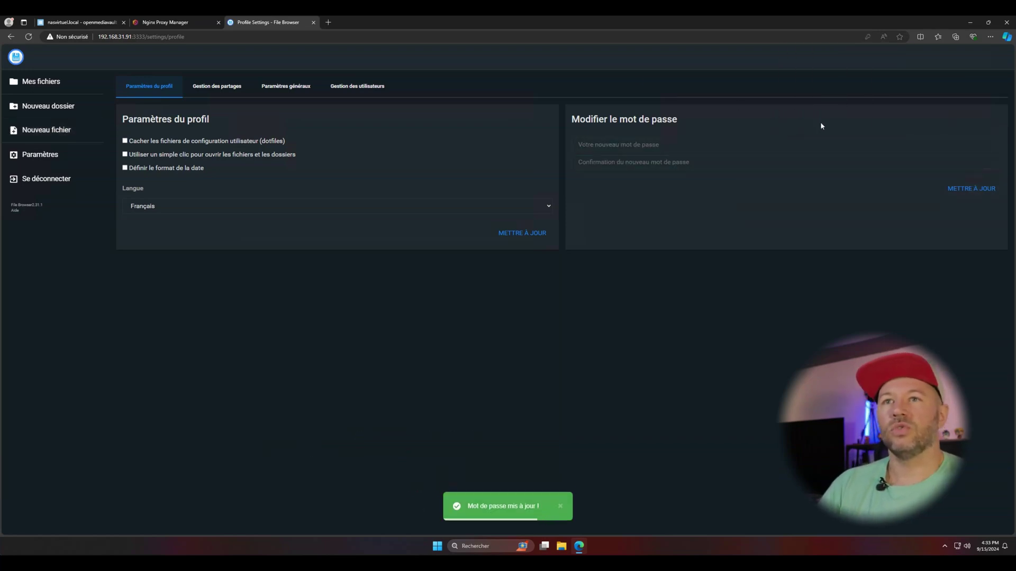
In global settings, disable user sign-up and automatic per-user folder creation.
left_click(216, 89)
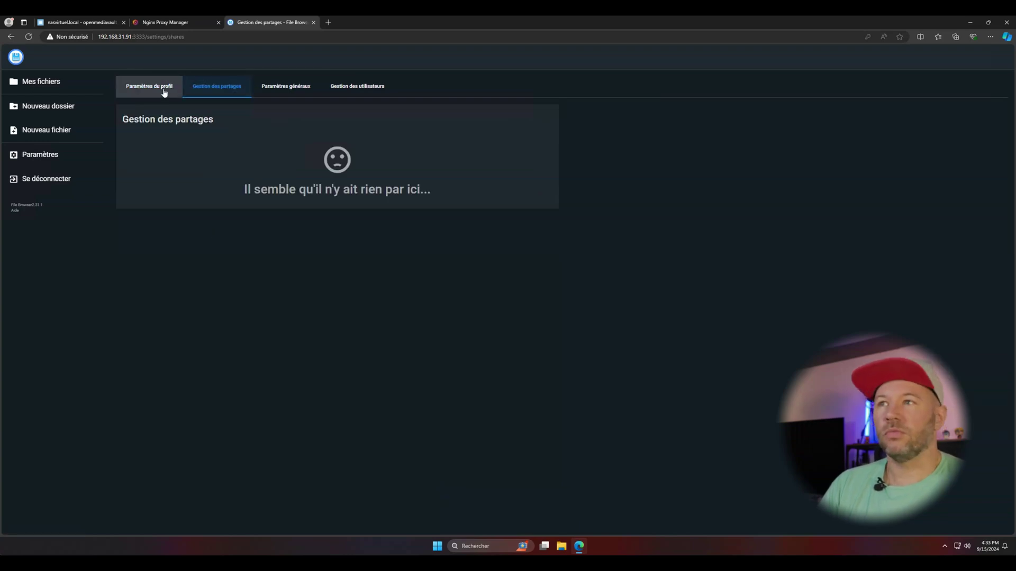
left_click(296, 87)
left_click(125, 141)
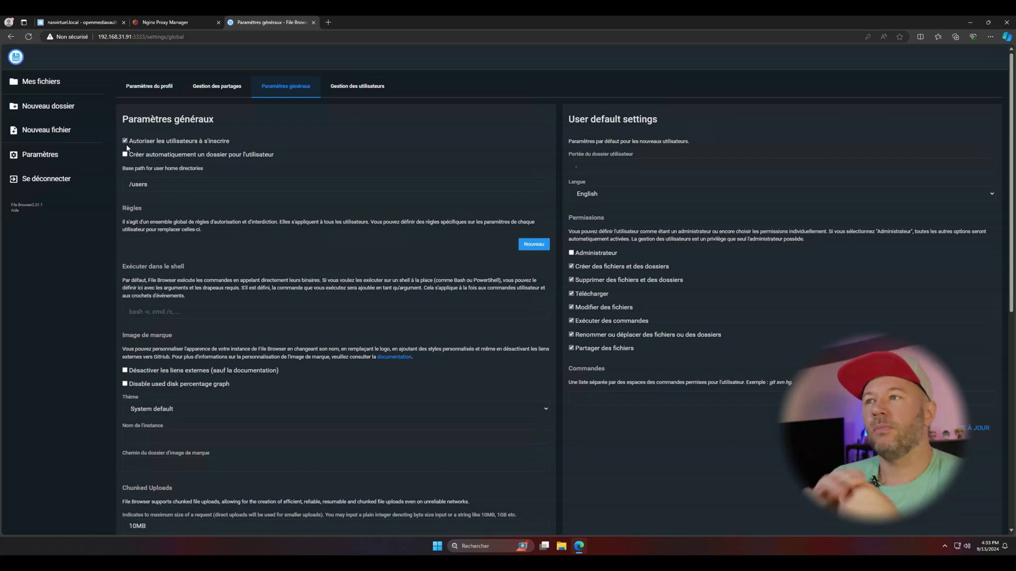
left_click(129, 141)
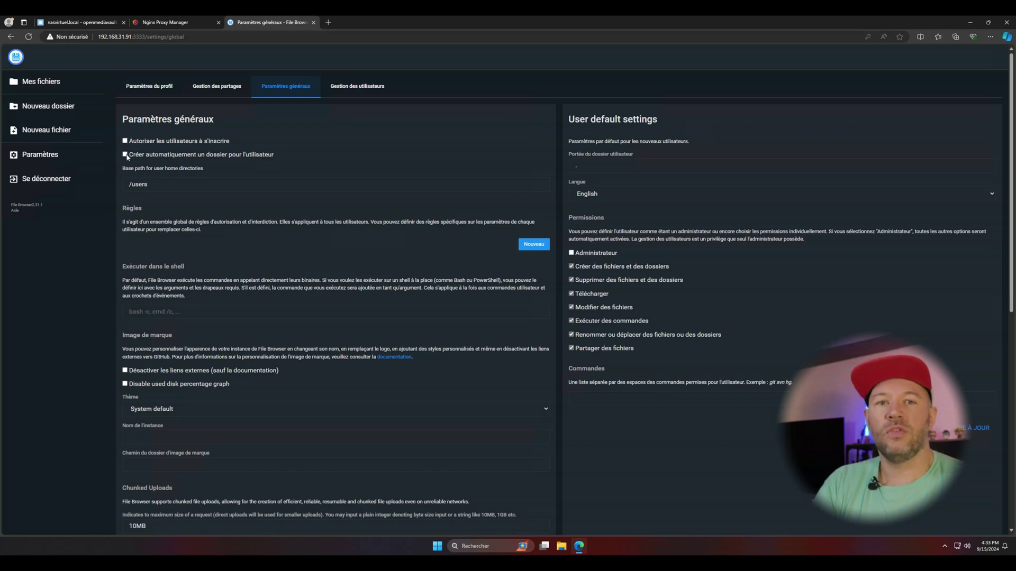
left_click(125, 155)
key("Tab")
scroll(187, 233, "down", 1)
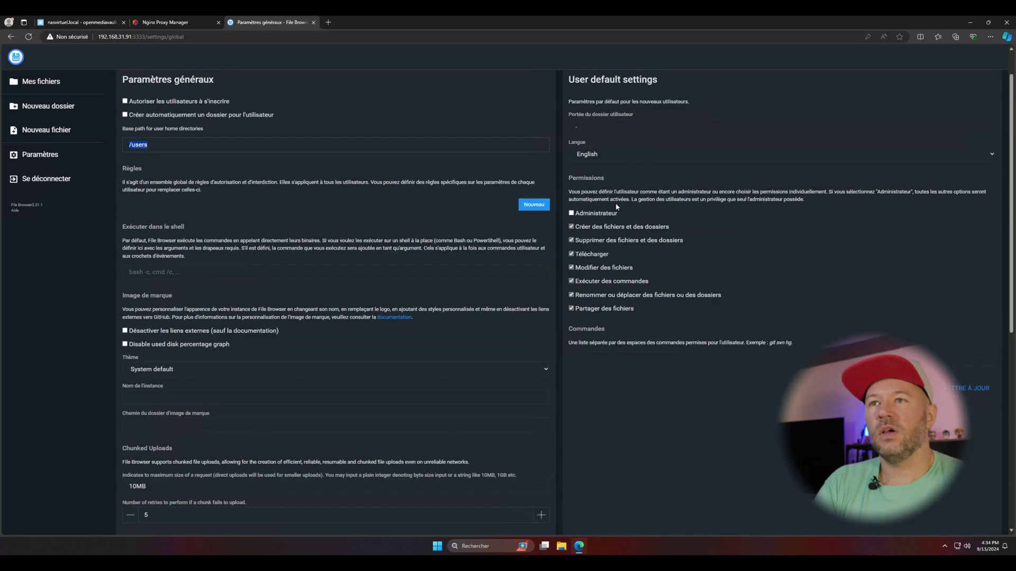
left_click(611, 125)
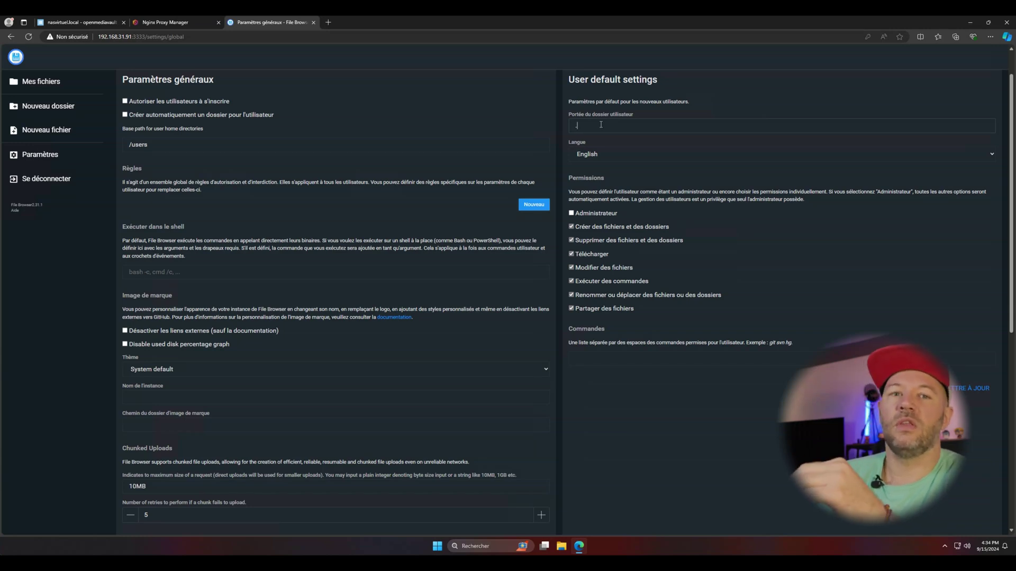
Default new users to French and remove their delete, edit, execute, rename and share permissions.
left_click(595, 154)
left_click(635, 264)
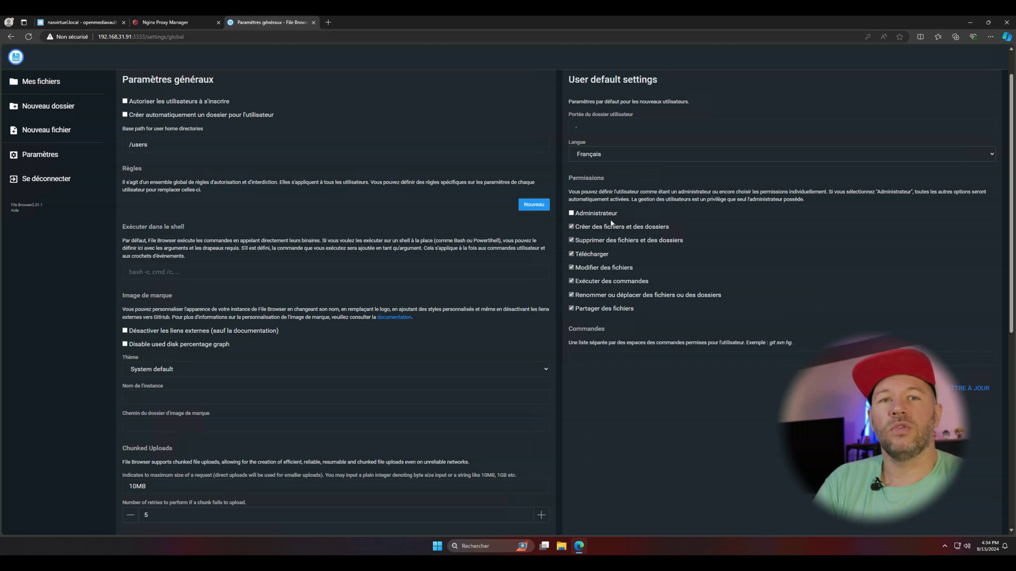
left_click(571, 241)
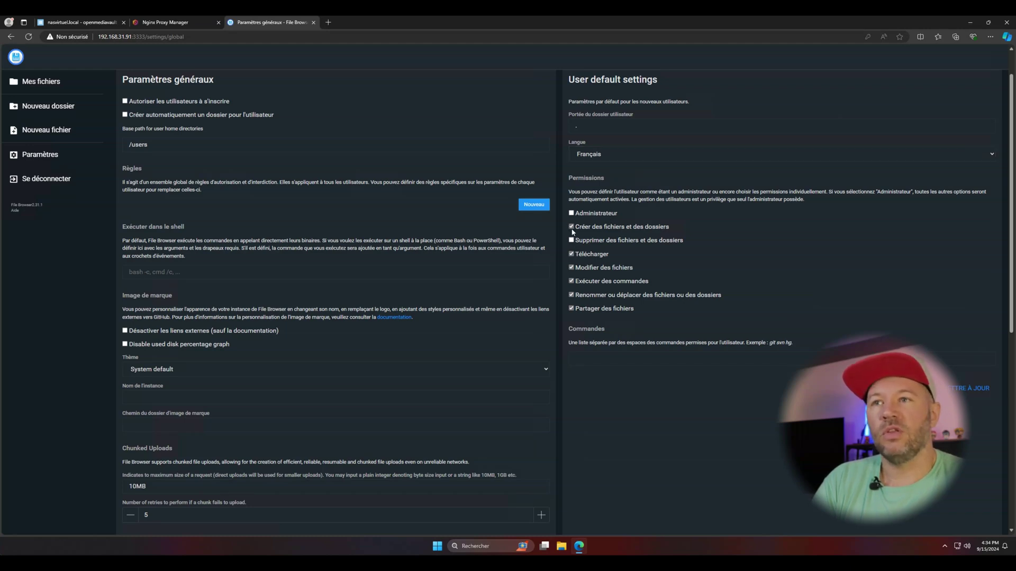
left_click(571, 268)
left_click(571, 281)
left_click(571, 295)
left_click(571, 309)
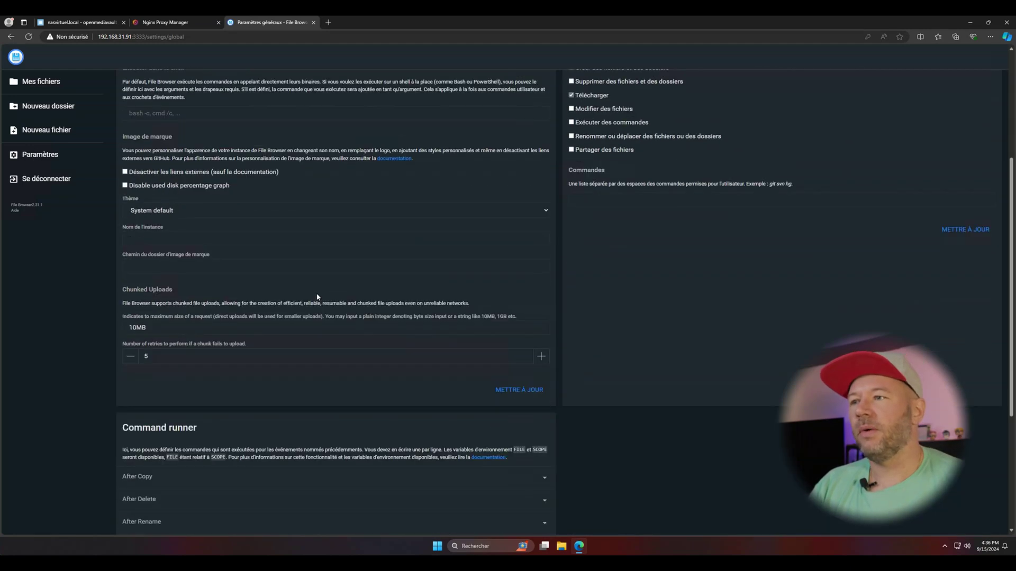
scroll(317, 297, "down", 4)
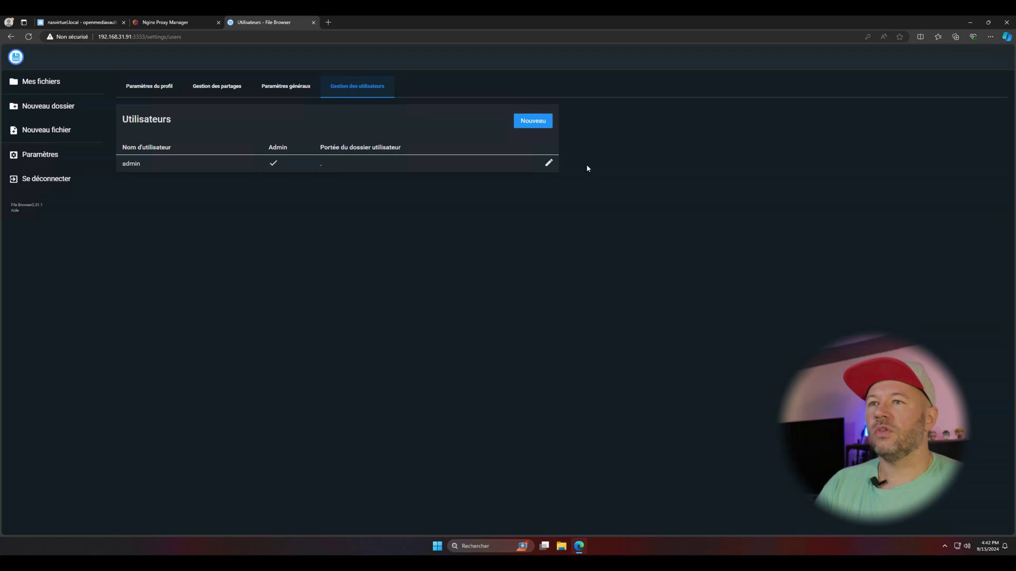
Rename the admin account to Bojo and save it.
left_click(548, 165)
double_click(257, 155)
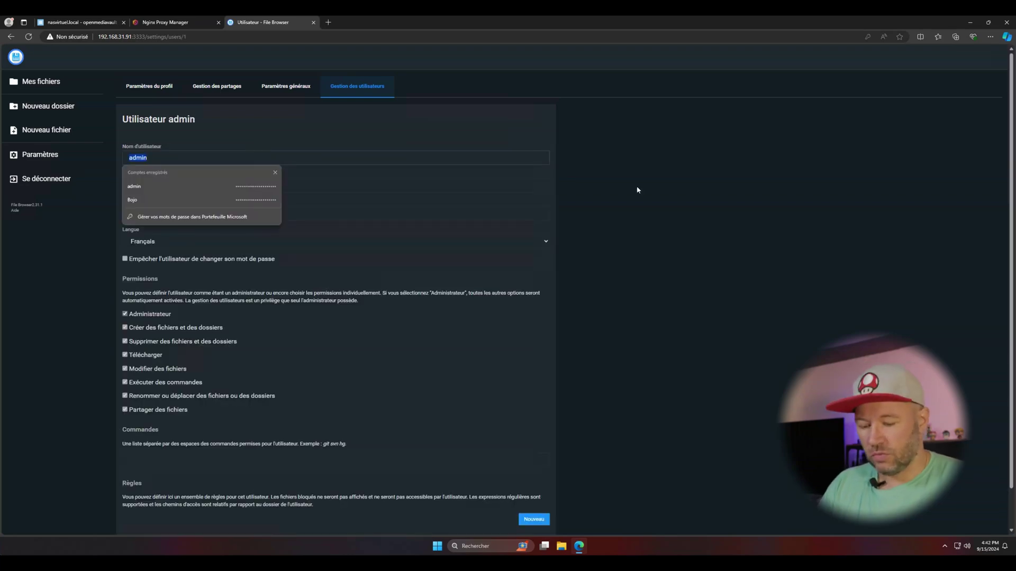
type("Bojo")
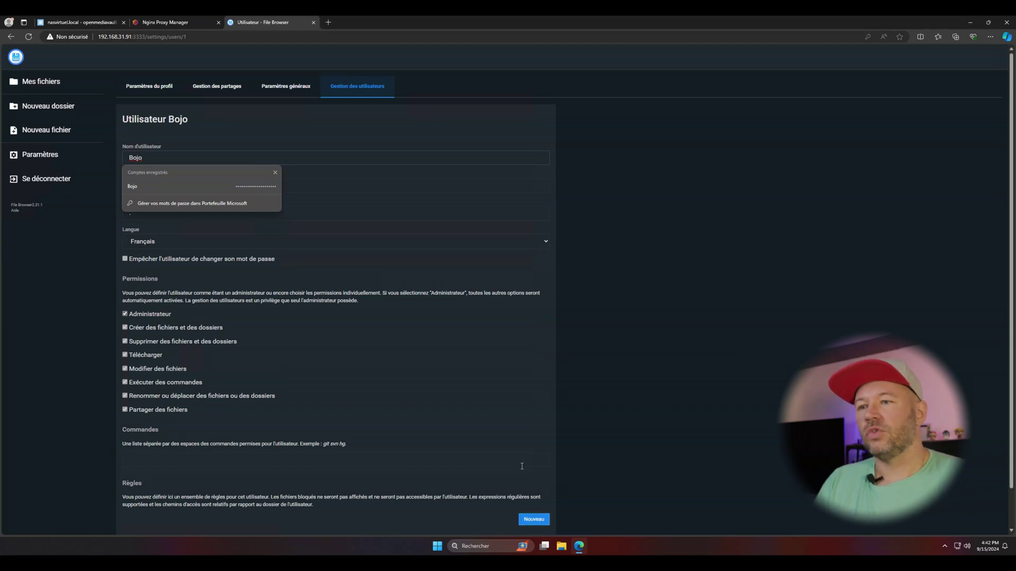
scroll(532, 521, "down", 1)
left_click(522, 504)
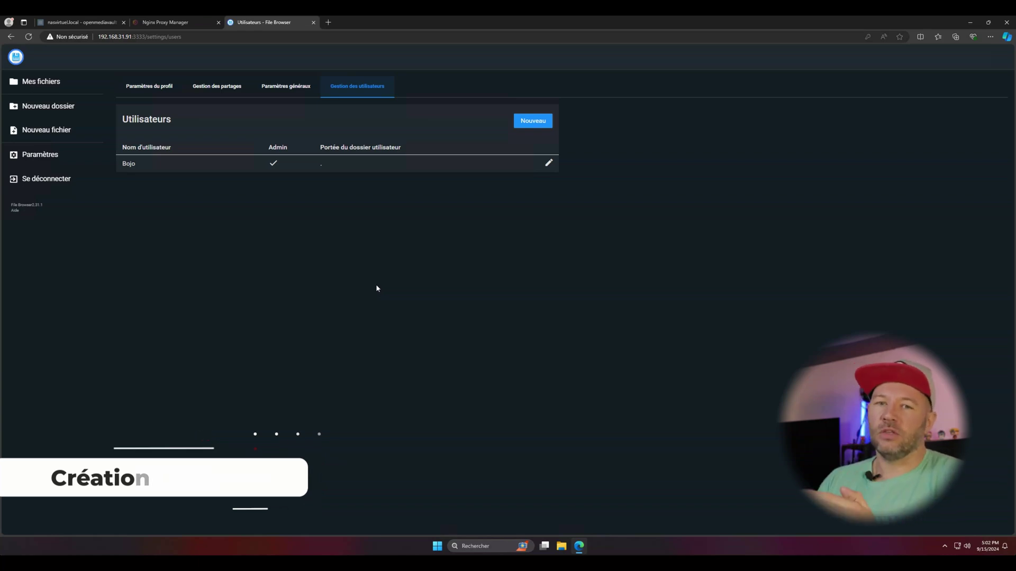
Create user User1 scoped to /User1 with create and download rights, then return to files.
left_click(516, 125)
left_click(163, 164)
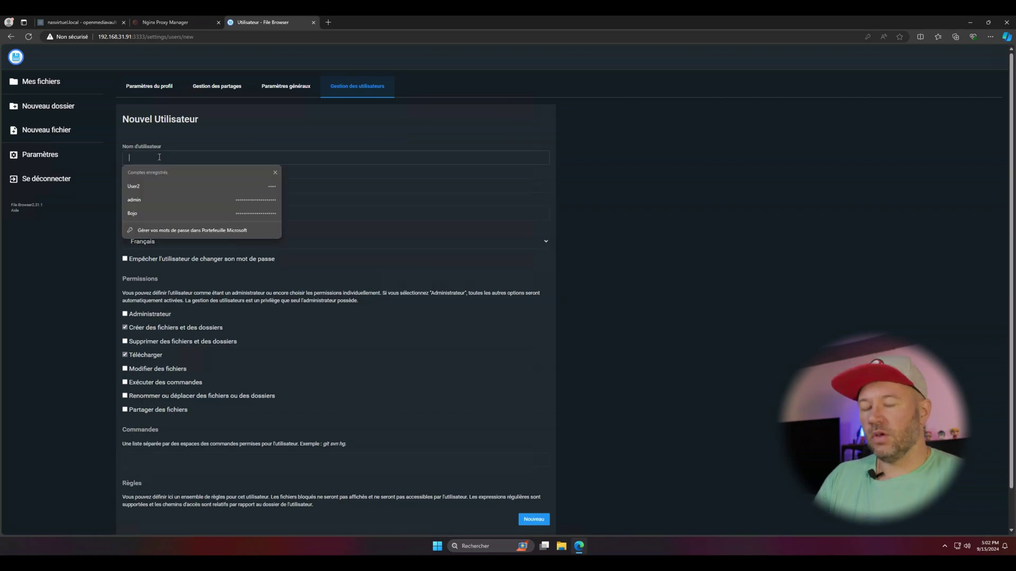
type("User1")
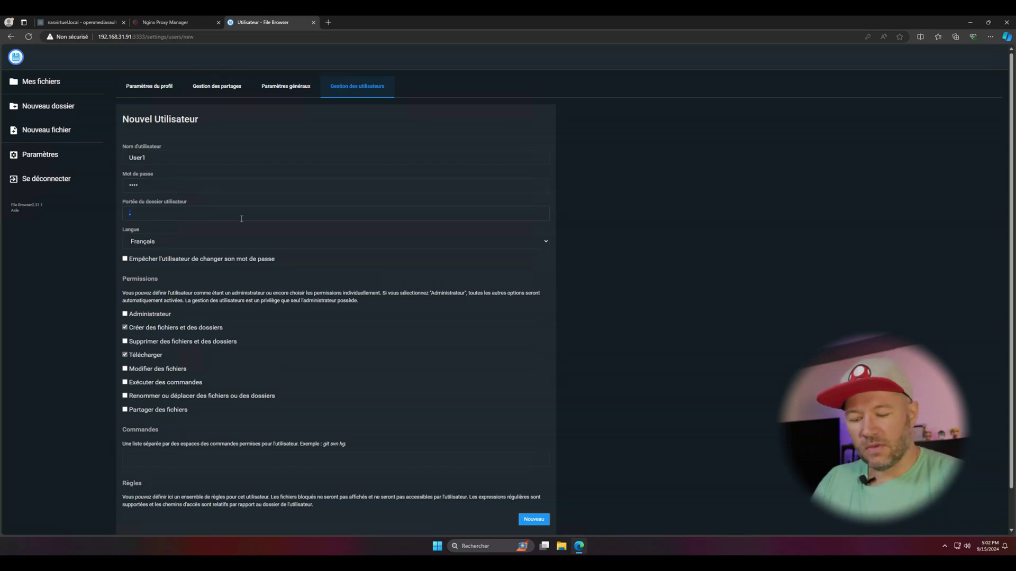
type("/User1")
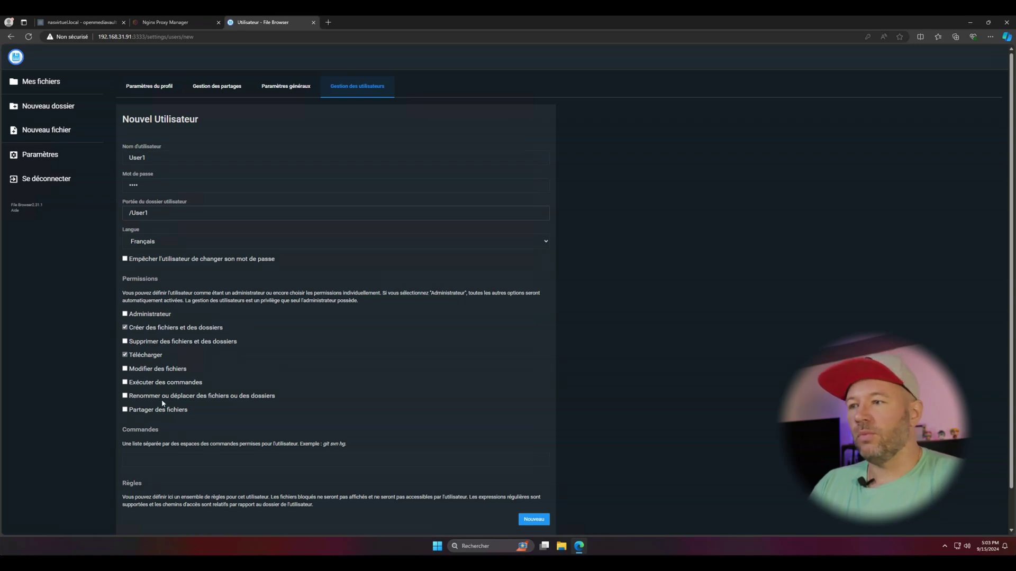
scroll(319, 490, "down", 2)
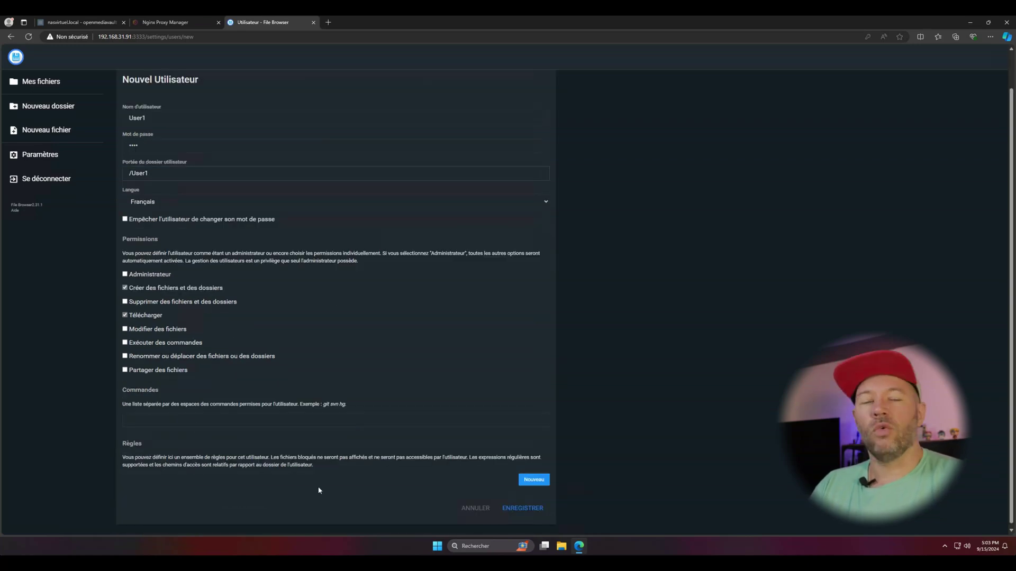
left_click(521, 508)
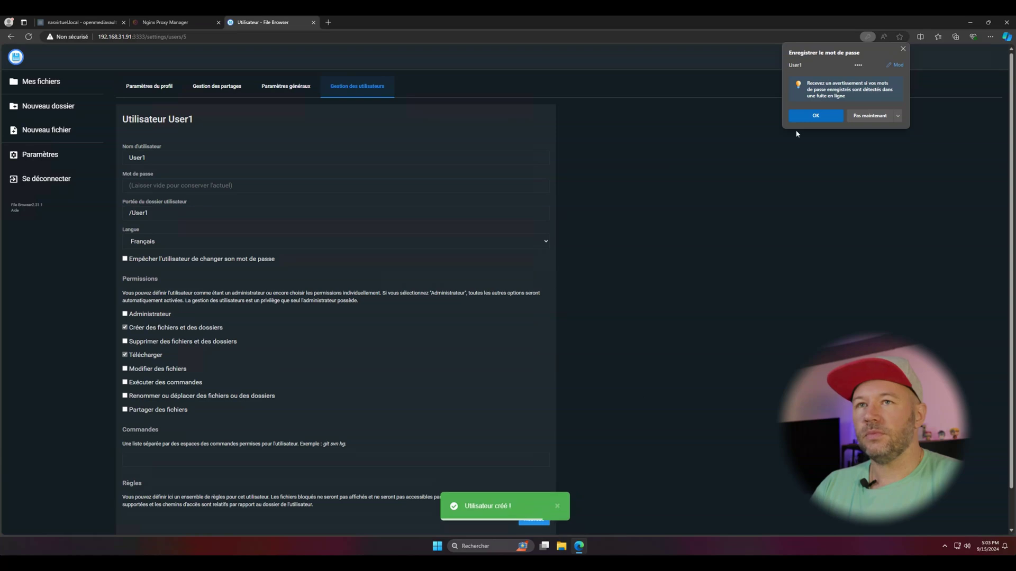
left_click(48, 82)
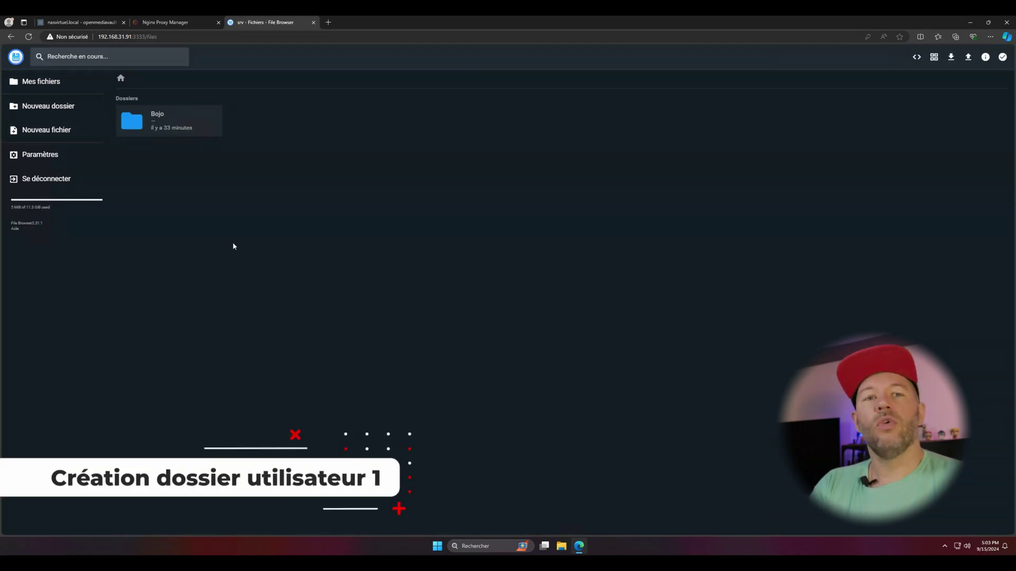
Make a root folder named User1, then a Perso folder inside it.
left_click(48, 106)
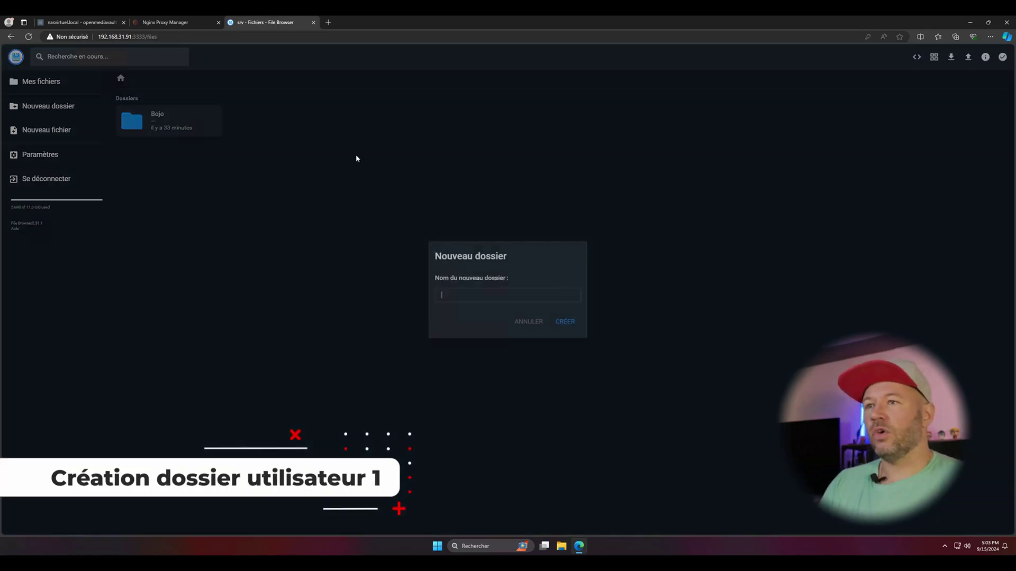
type("User1")
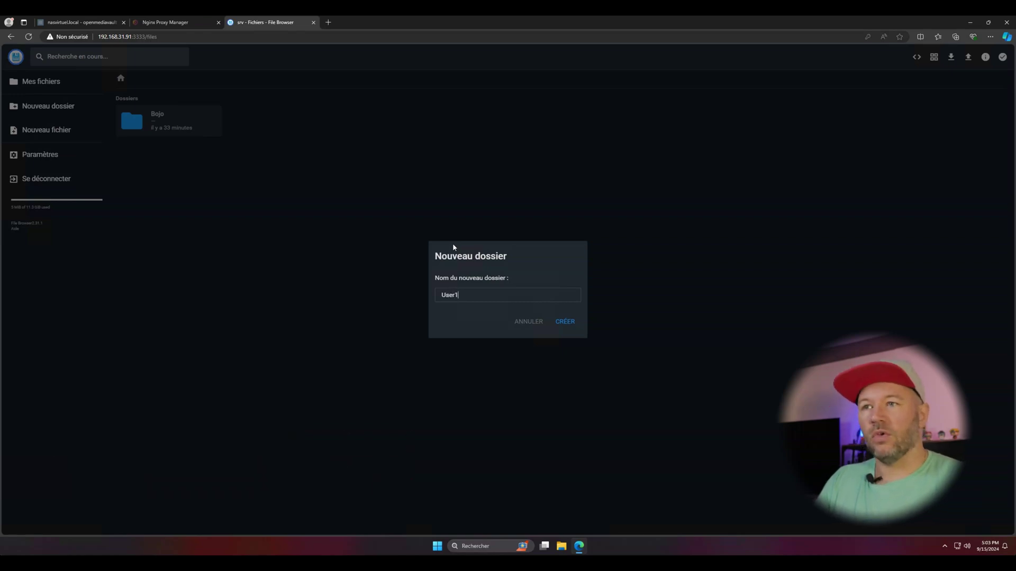
left_click(566, 323)
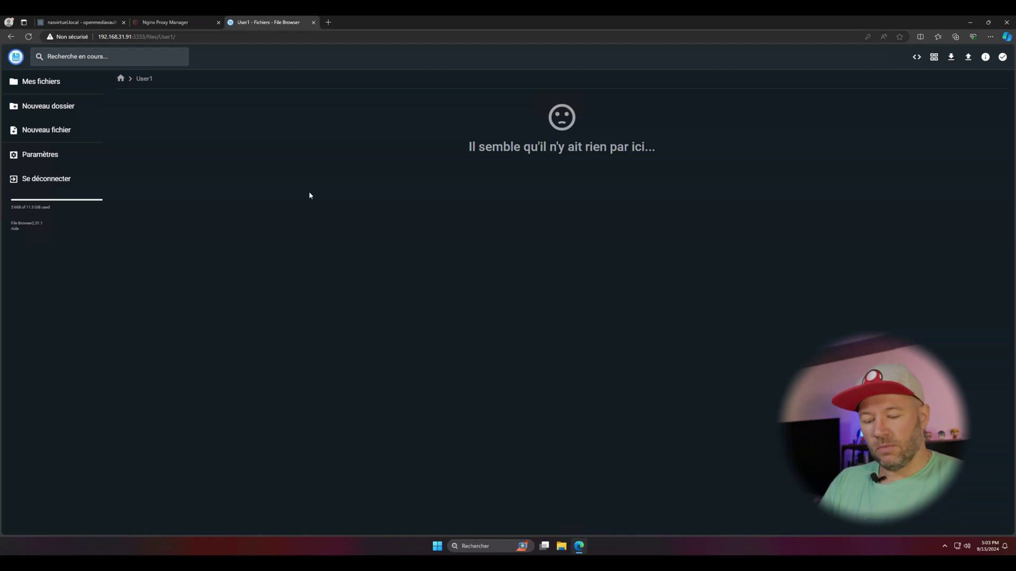
left_click(48, 105)
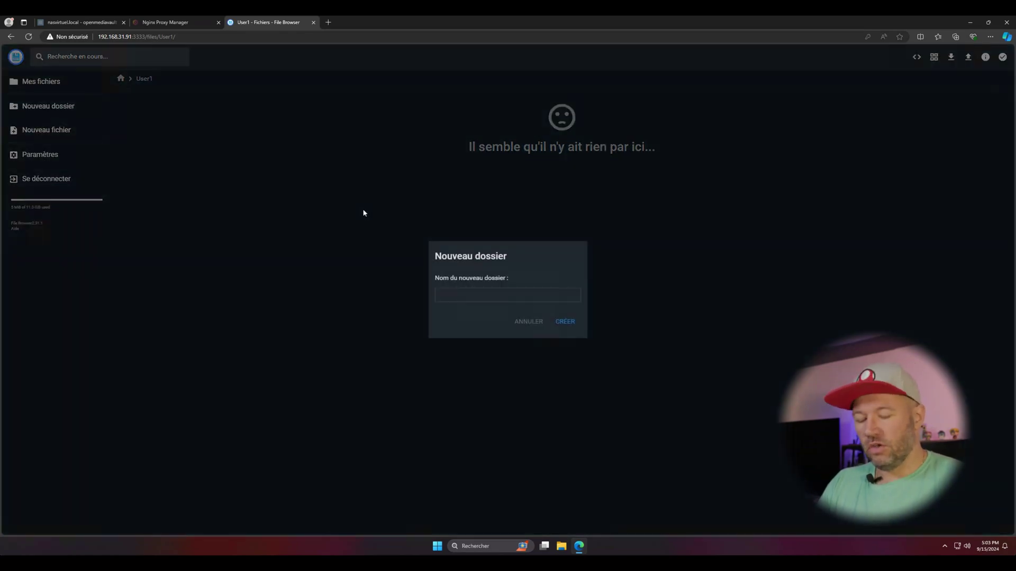
type("Perso")
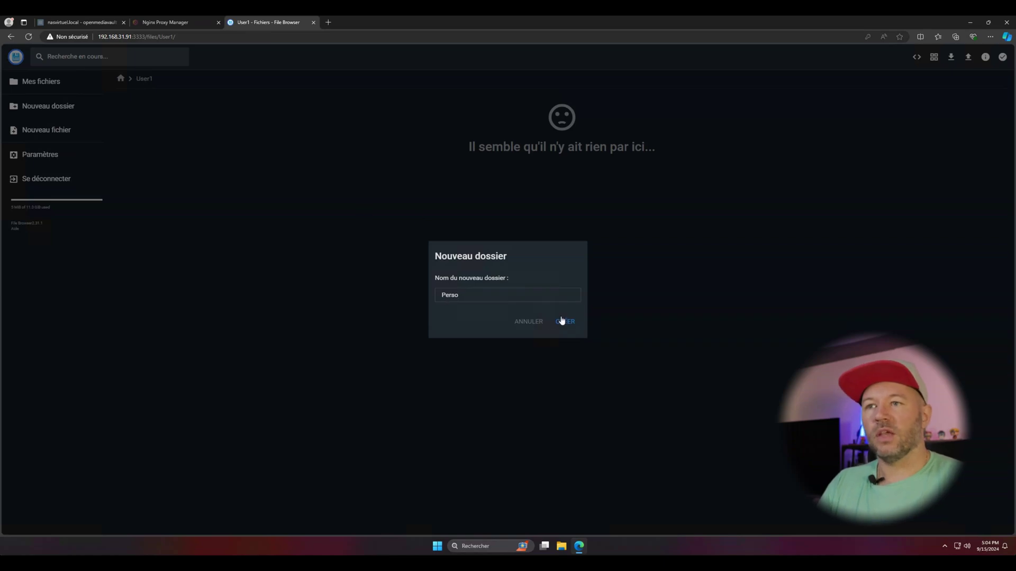
left_click(562, 321)
Open an Edge InPrivate window and load the File Browser login page at the 192.168 address.
key("super")
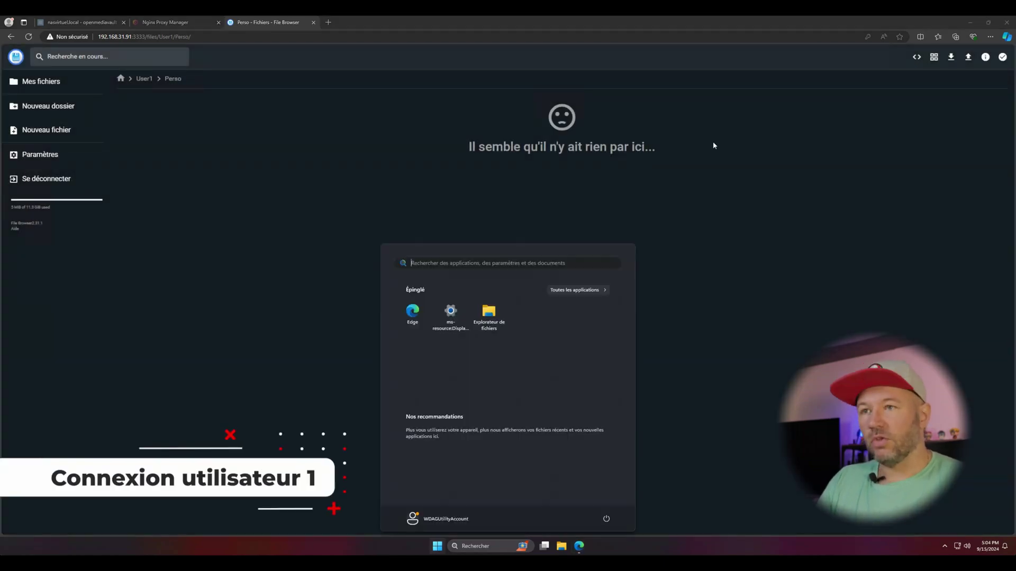
type("edge")
key("Down")
key("Down")
key("Return")
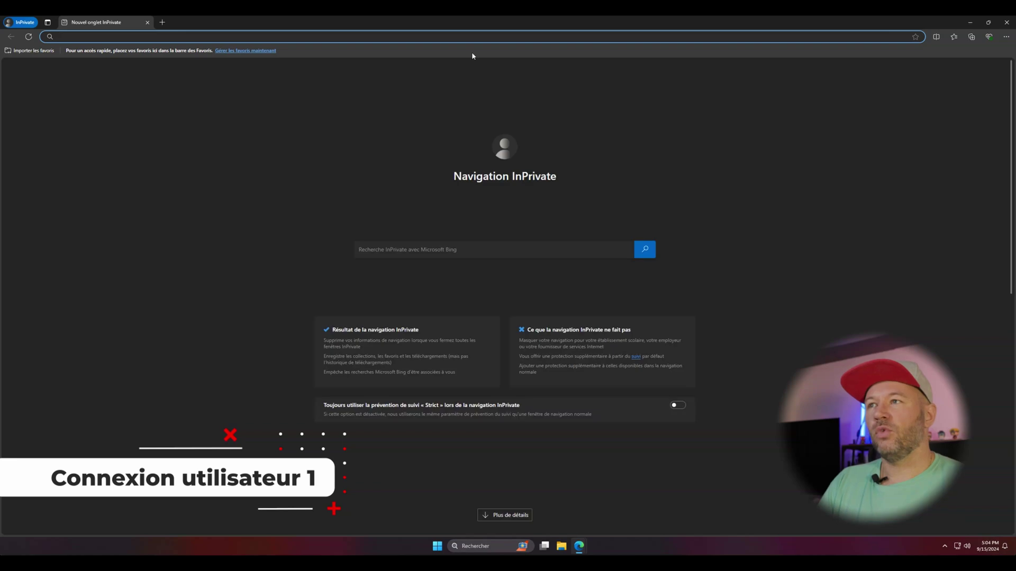
type("192.168.31.91:8080")
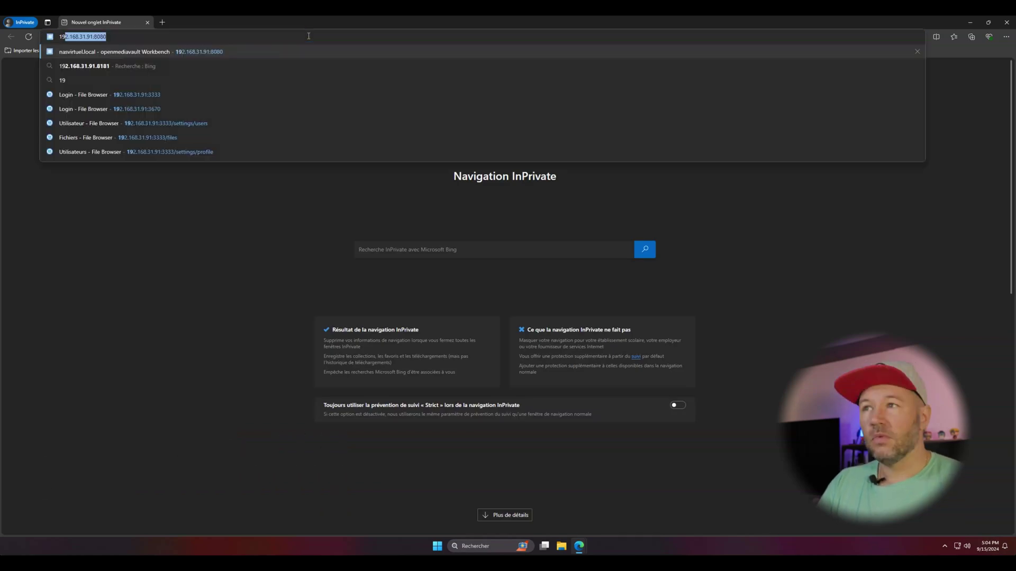
key("Down")
key("Down")
key("Down")
key("Return")
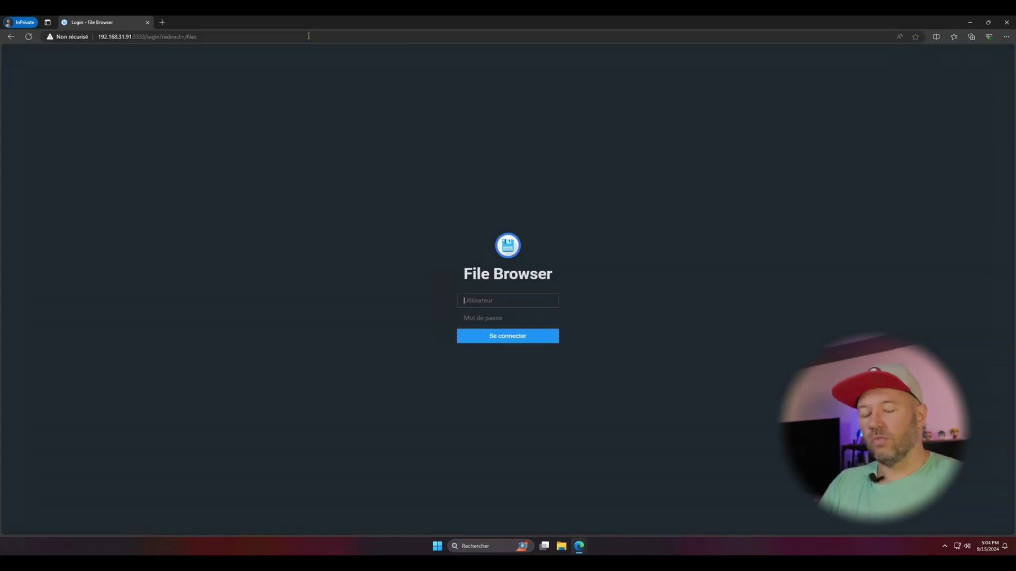
Log in as User1 with its password and shrink the private window.
type("User1")
key("Tab")
type("••")
key("Return")
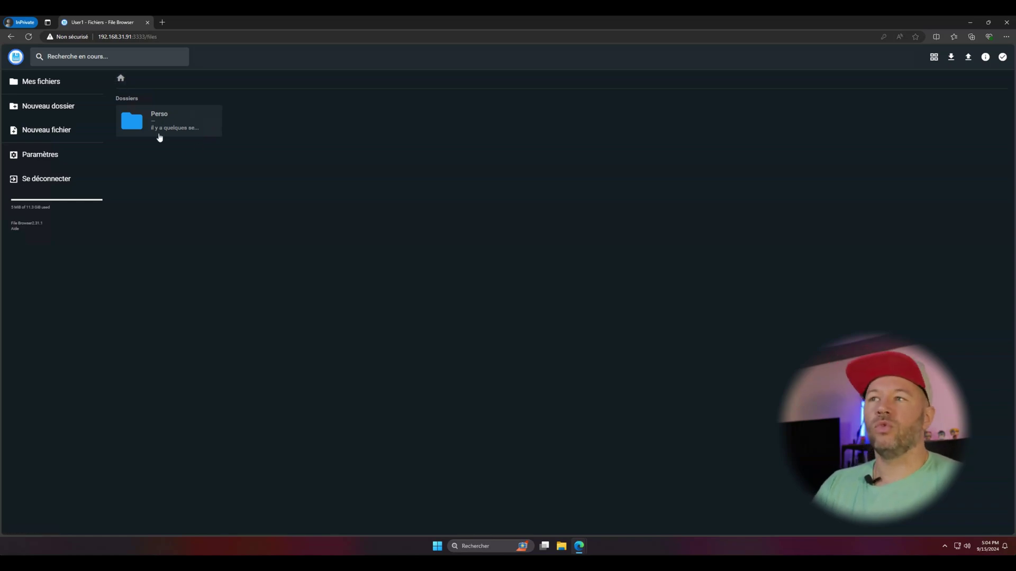
left_click_drag(300, 29, 573, 46)
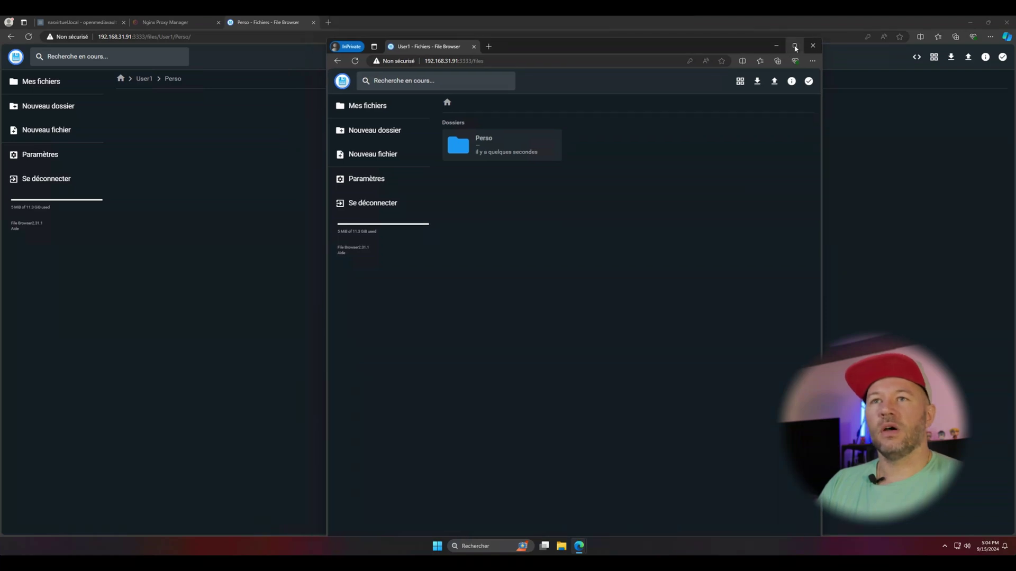
Snap the two sessions side by side and open the User1 folder as admin.
mouse_move(794, 45)
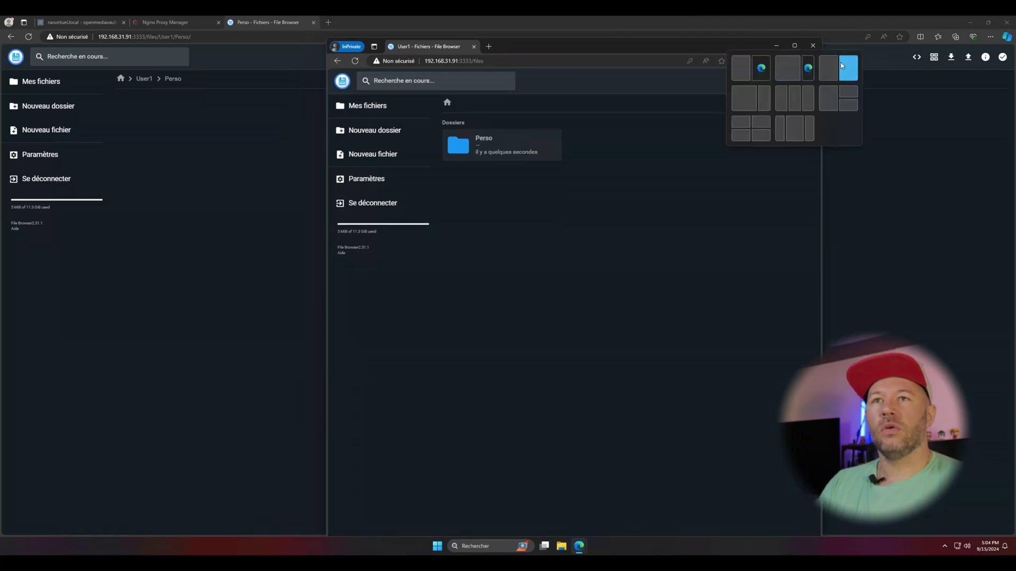
left_click(833, 65)
left_click(244, 267)
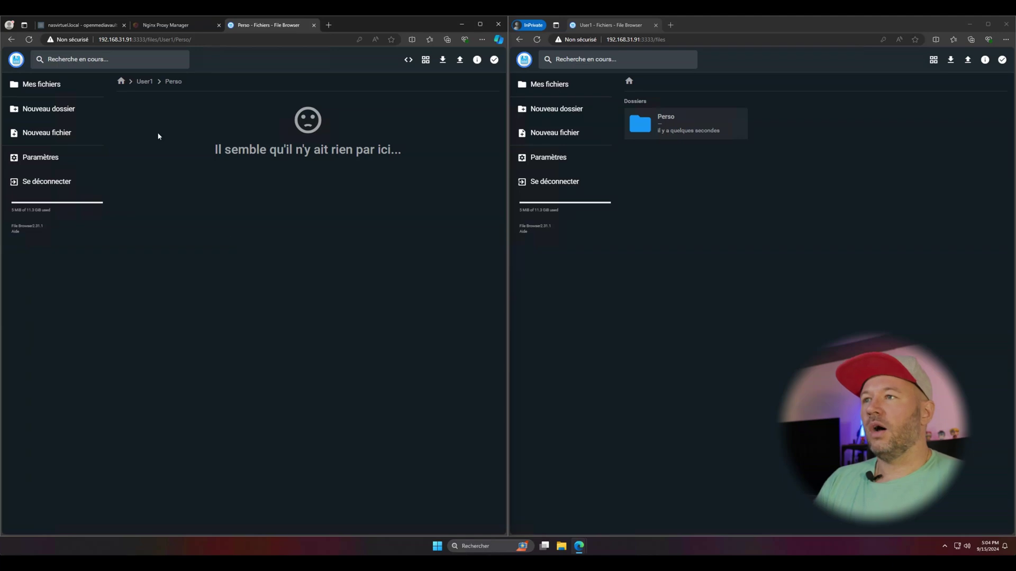
left_click(144, 81)
left_click(121, 81)
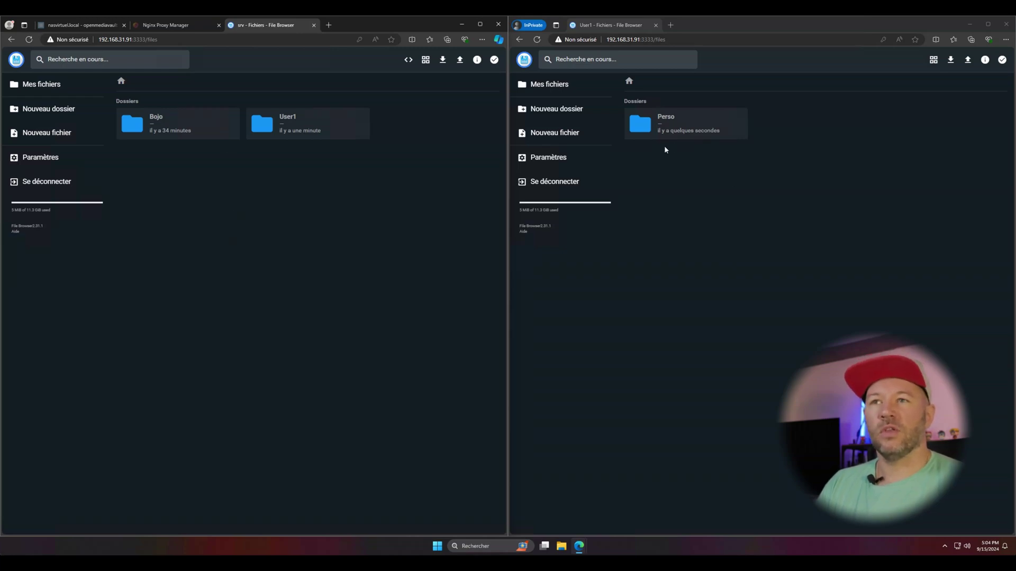
double_click(286, 128)
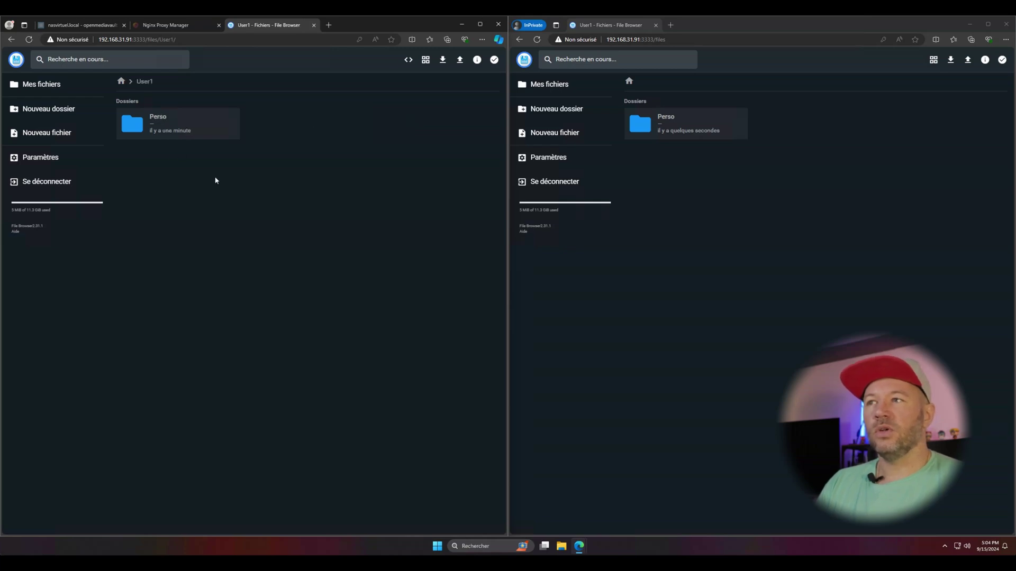
As User1, create a folder named Merci beside Perso.
left_click(628, 154)
left_click(576, 112)
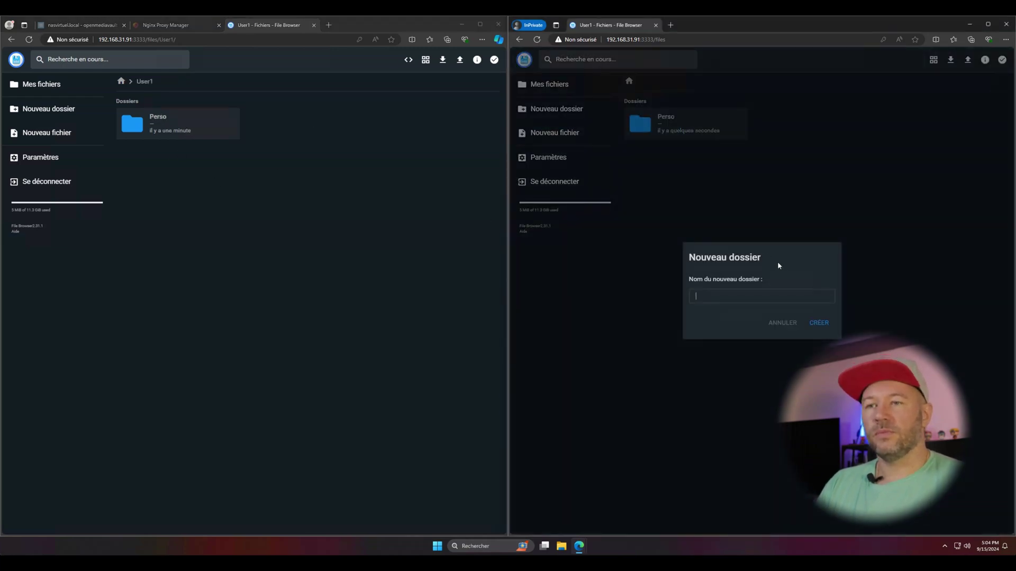
type("Merci")
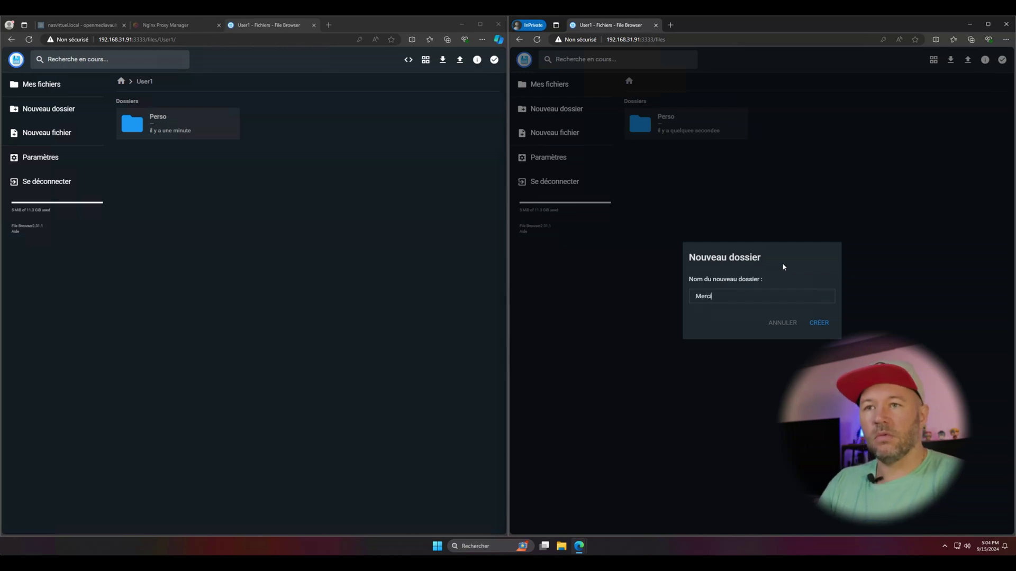
key("Return")
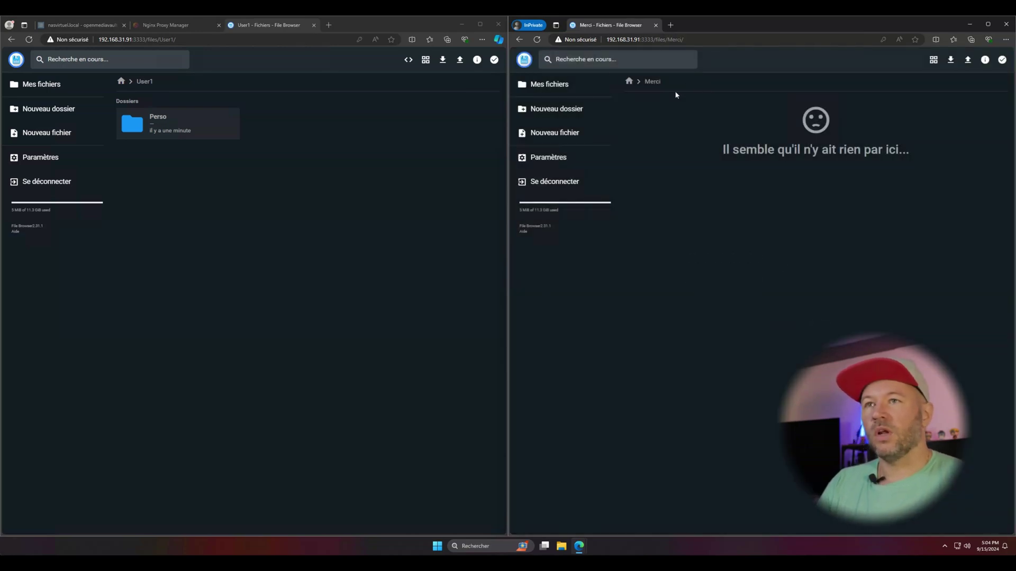
left_click(629, 80)
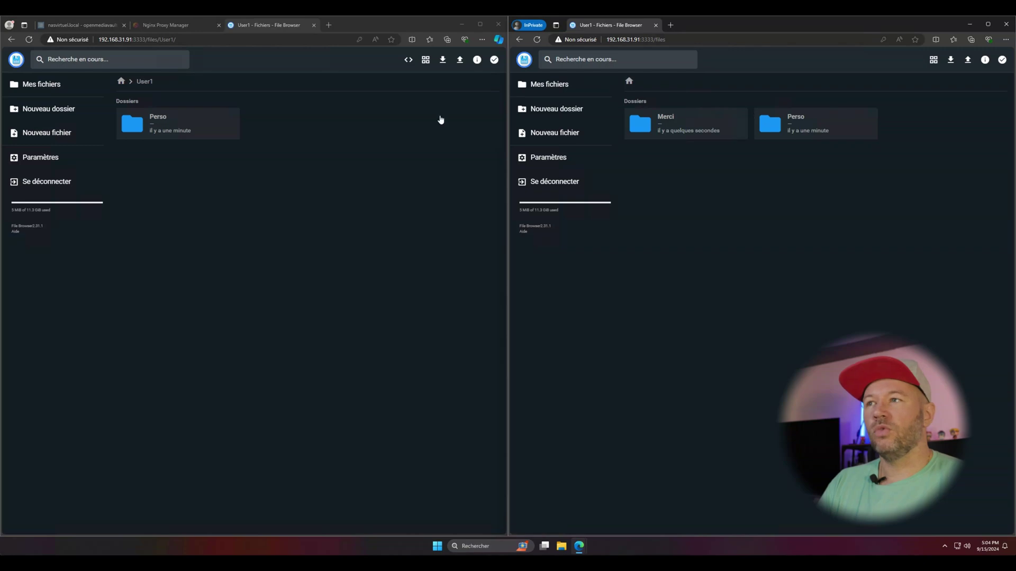
Refresh the admin view to see Merci, dismiss the translation prompt, and close the private window.
left_click(29, 39)
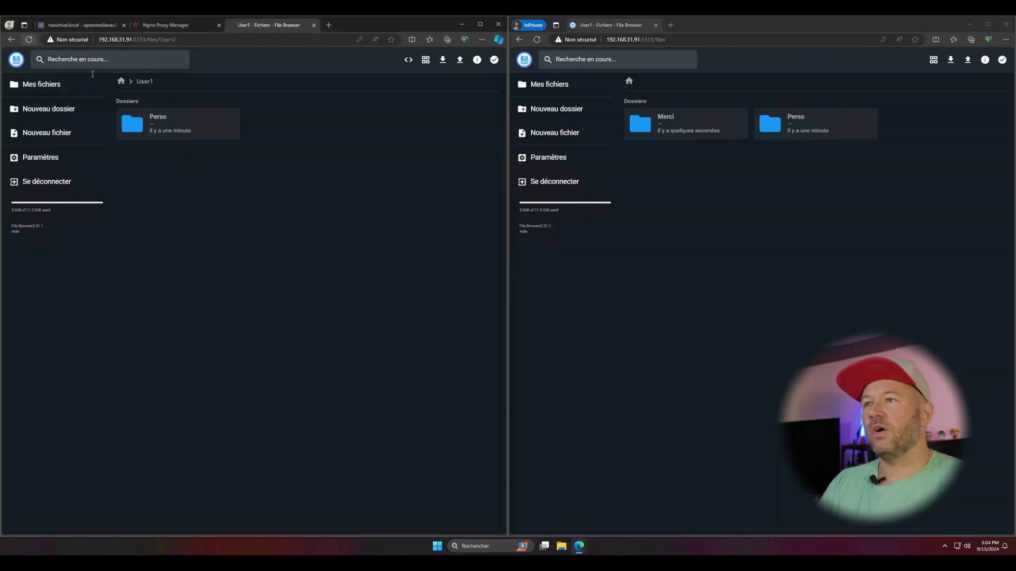
left_click(361, 50)
left_click(1004, 24)
left_click(1005, 23)
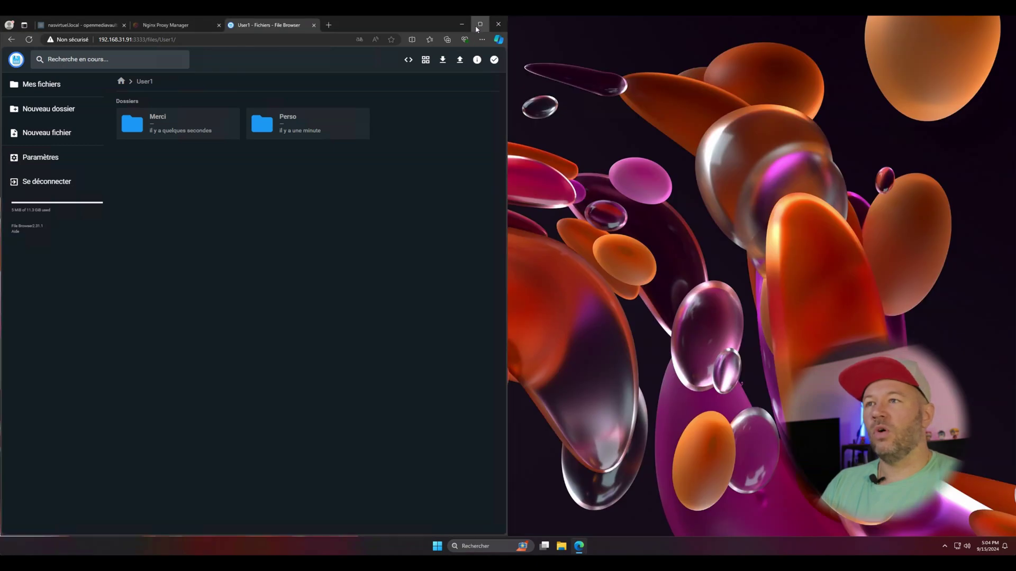
Maximize the admin window and create a folder named Partage at the root.
left_click(480, 24)
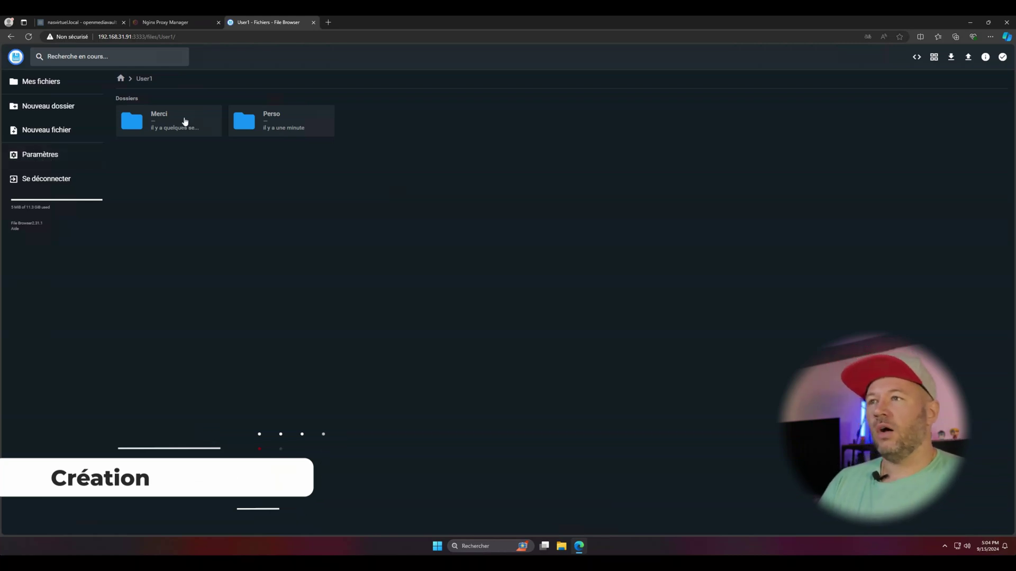
left_click(120, 79)
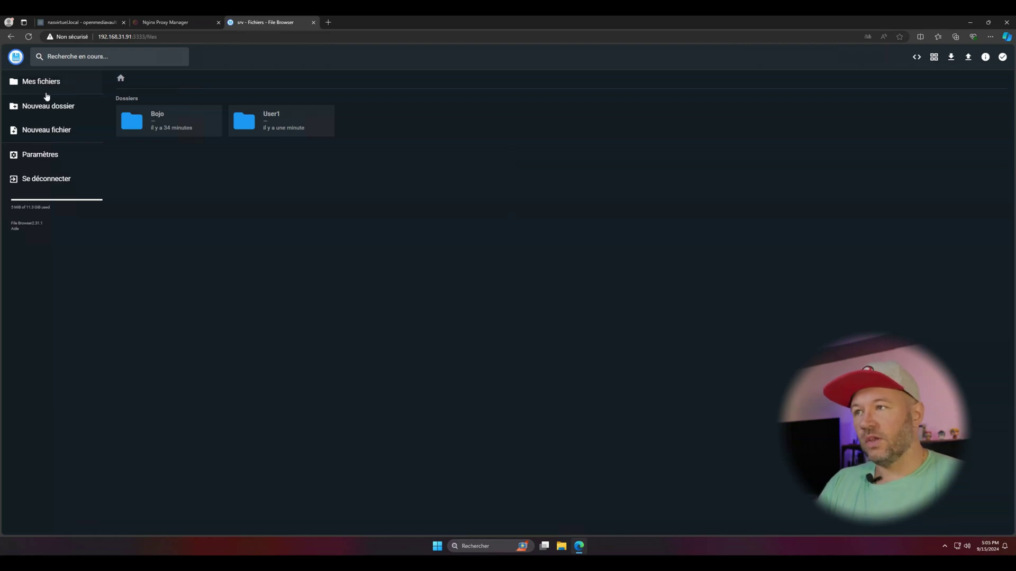
left_click(28, 112)
type("Pa")
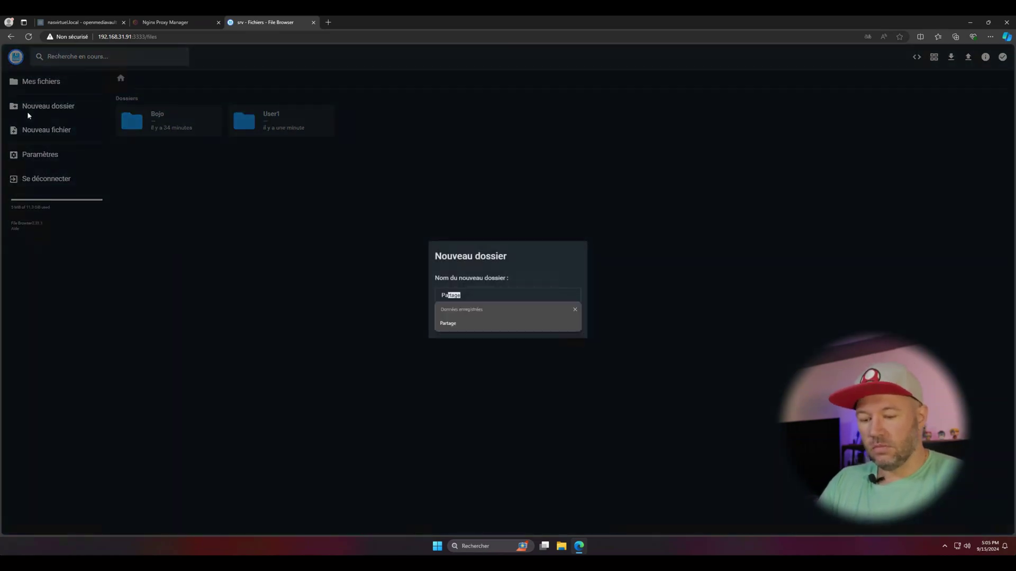
type("rtage")
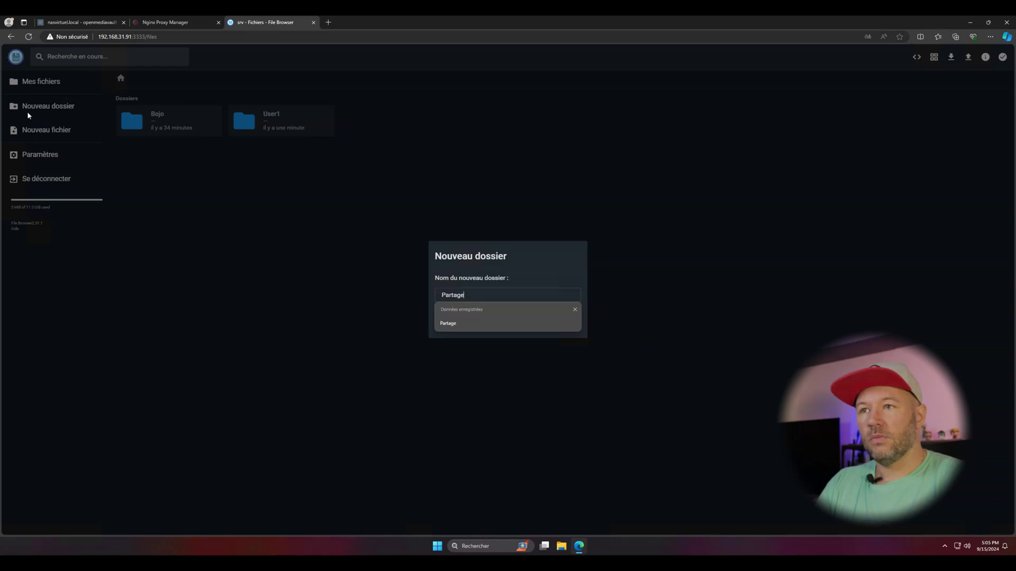
key("Return")
Start a new user named User2 in user management and give it a password.
left_click(38, 157)
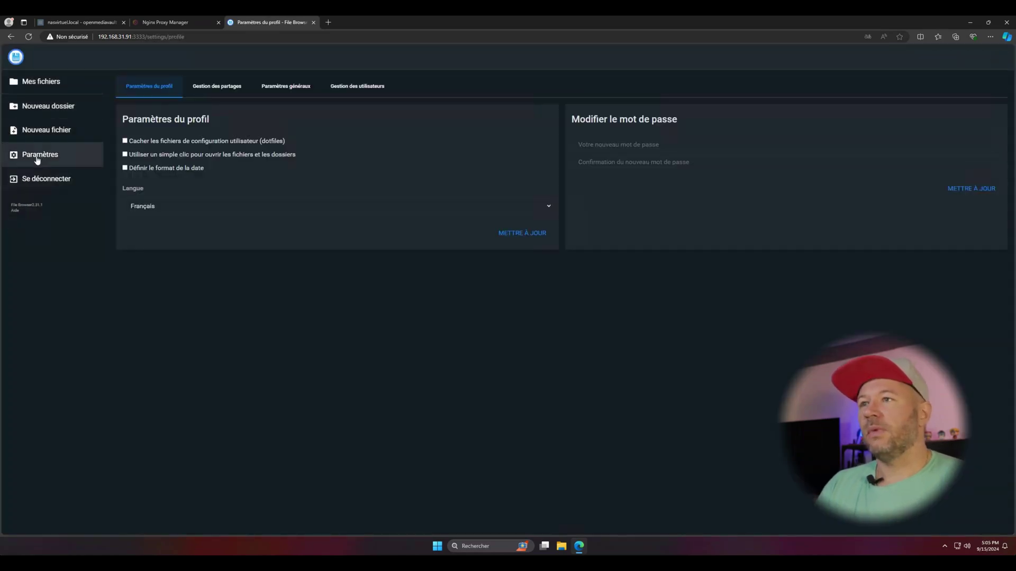
left_click(367, 90)
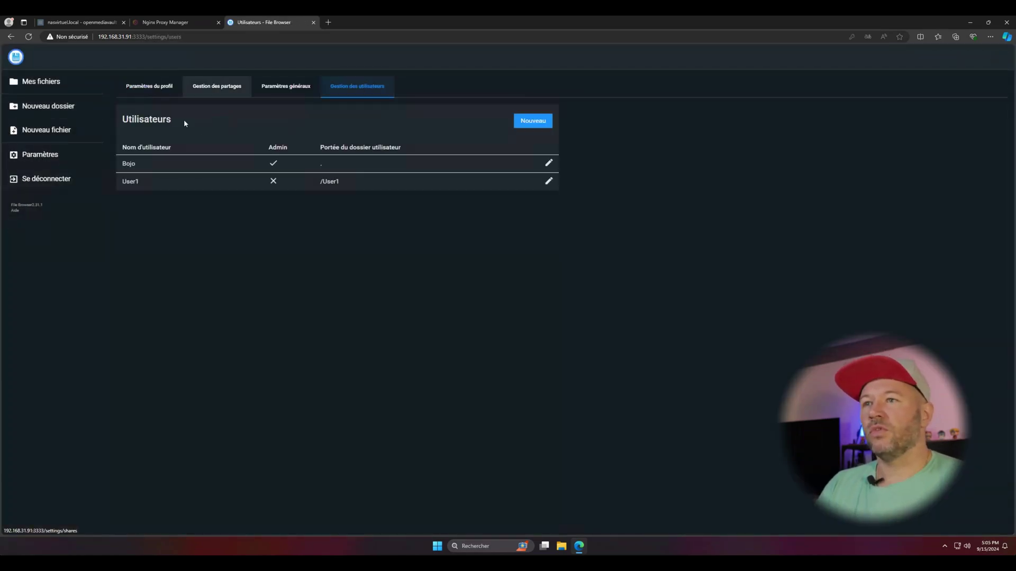
left_click(547, 121)
left_click(177, 152)
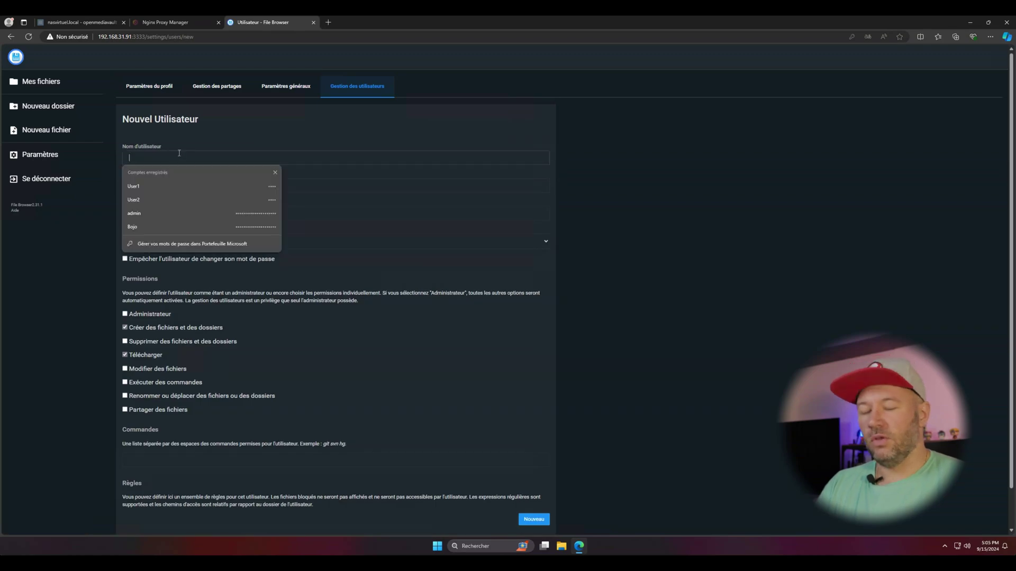
type("User2")
key("Tab")
type("123")
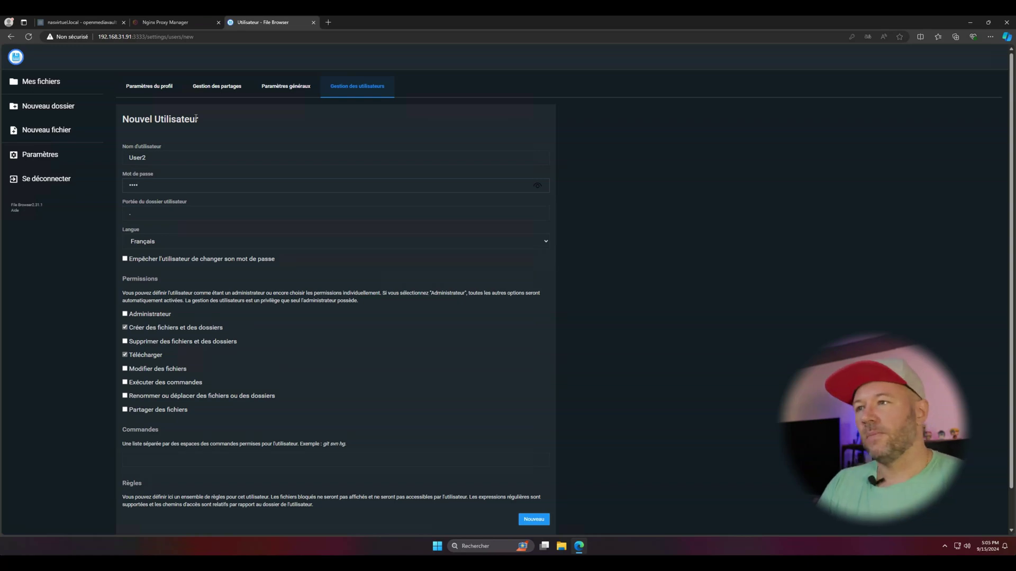
Add allow rules for /Partage and /User1/Merci to User2.
scroll(196, 118, "down", 1)
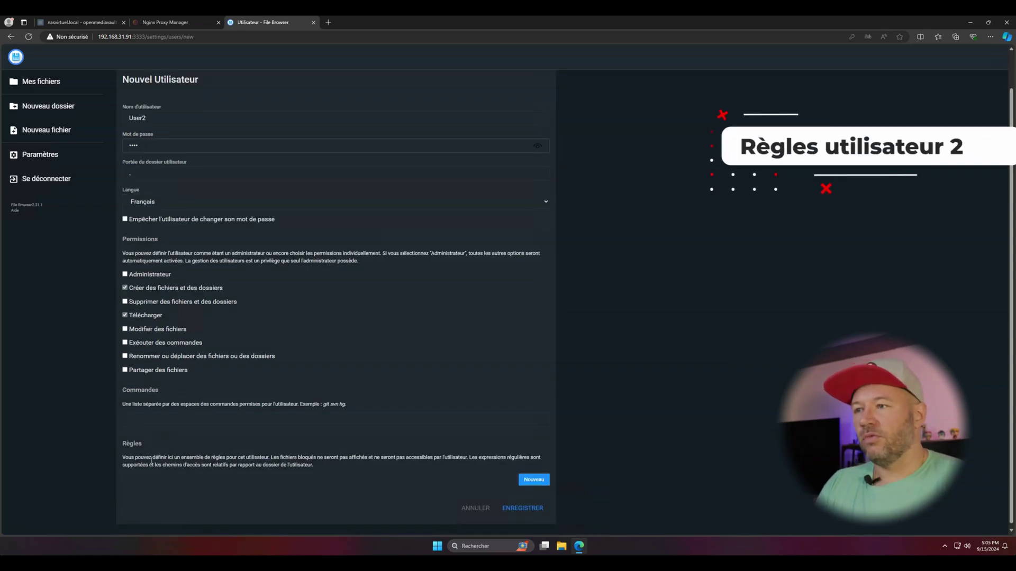
left_click(534, 480)
left_click(197, 479)
type("/Partage")
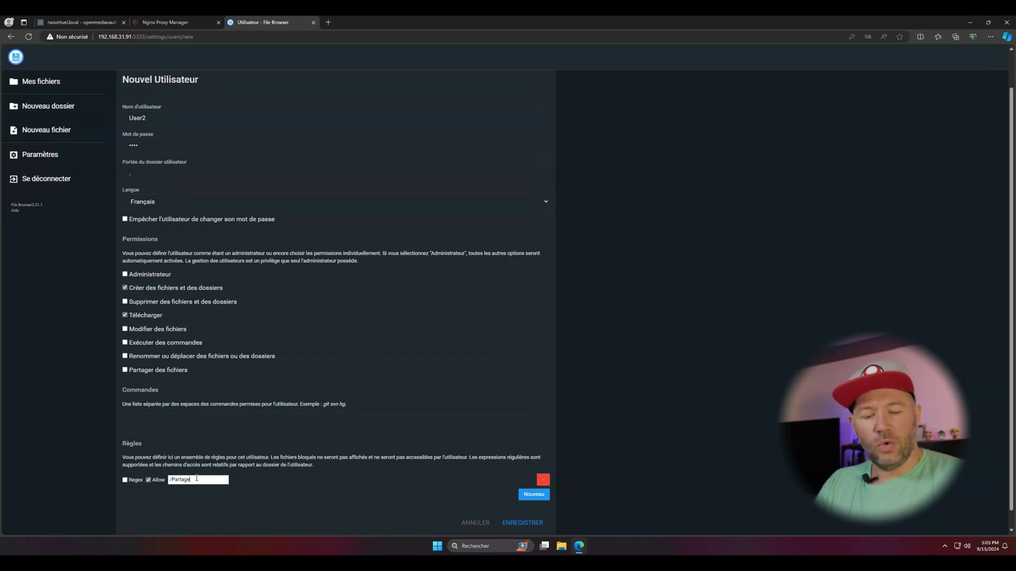
left_click(546, 498)
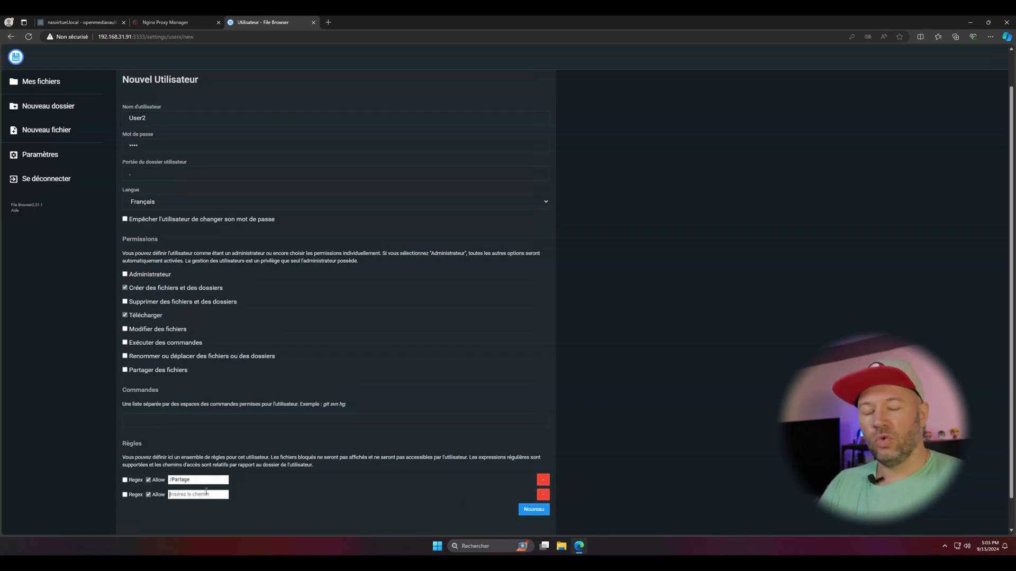
left_click(205, 492)
type("/User1/Merci")
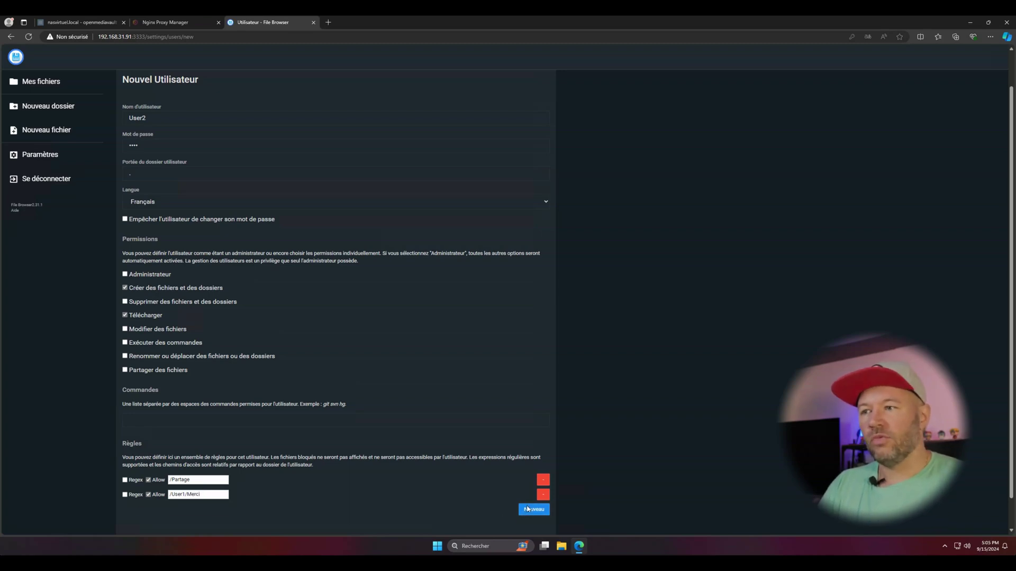
Add a third rule denying /Bojo as a regular expression.
left_click(527, 509)
left_click(124, 510)
left_click(149, 510)
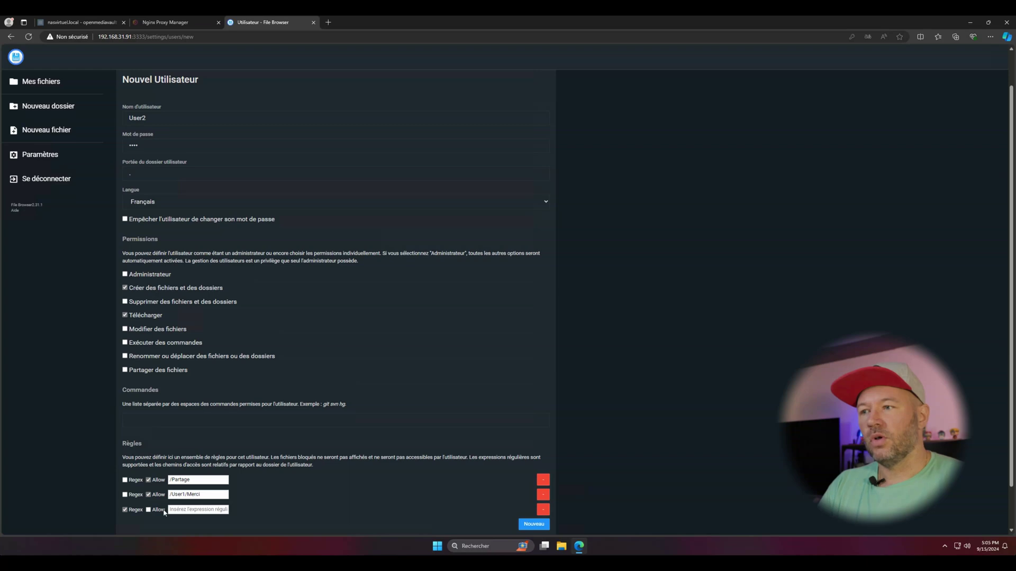
left_click(189, 510)
type("/B")
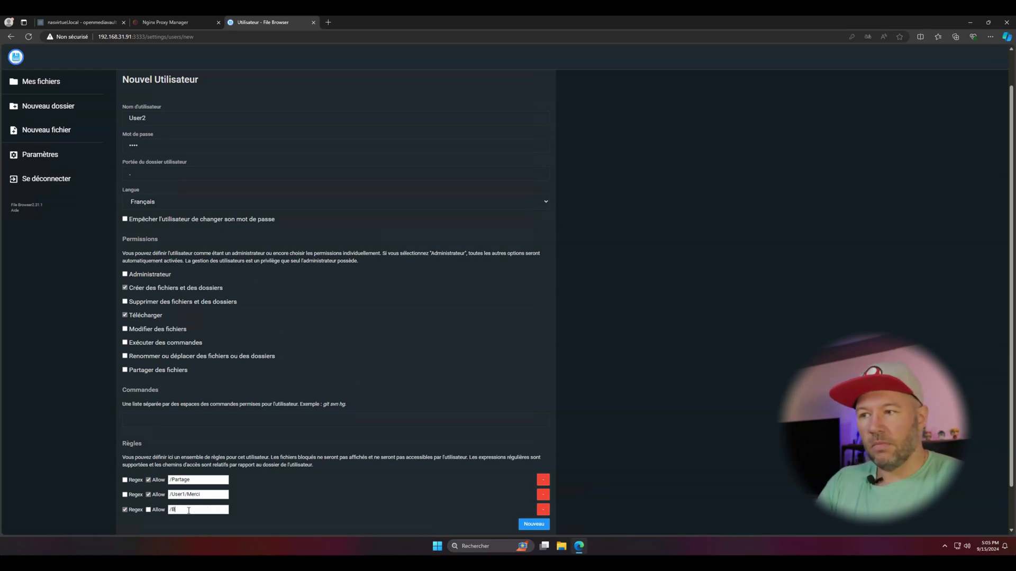
type("ojo")
scroll(425, 456, "down", 2)
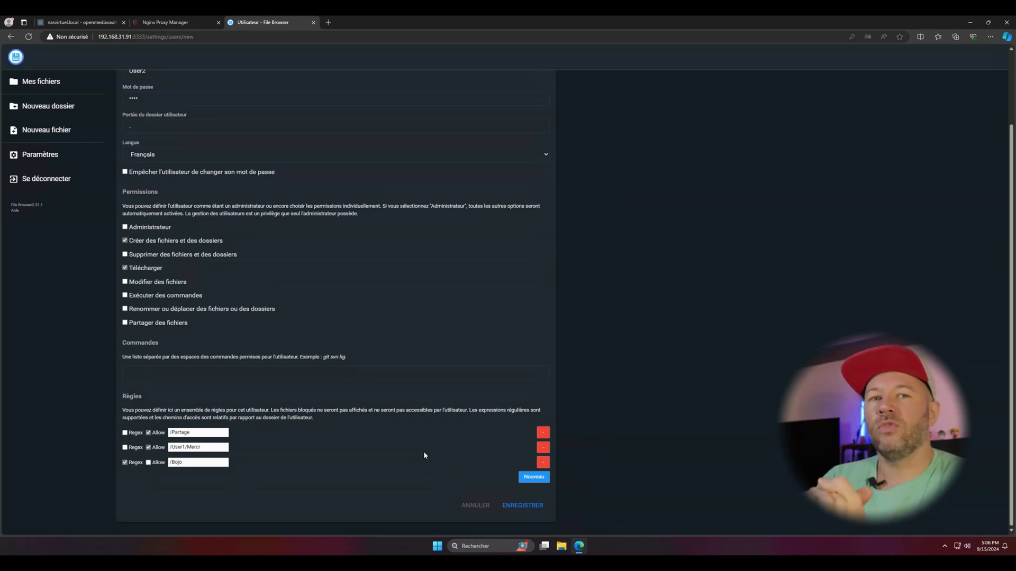
Save User2, then log in as User2 with its password in a new Edge InPrivate window.
left_click(516, 505)
key("super")
type("ed")
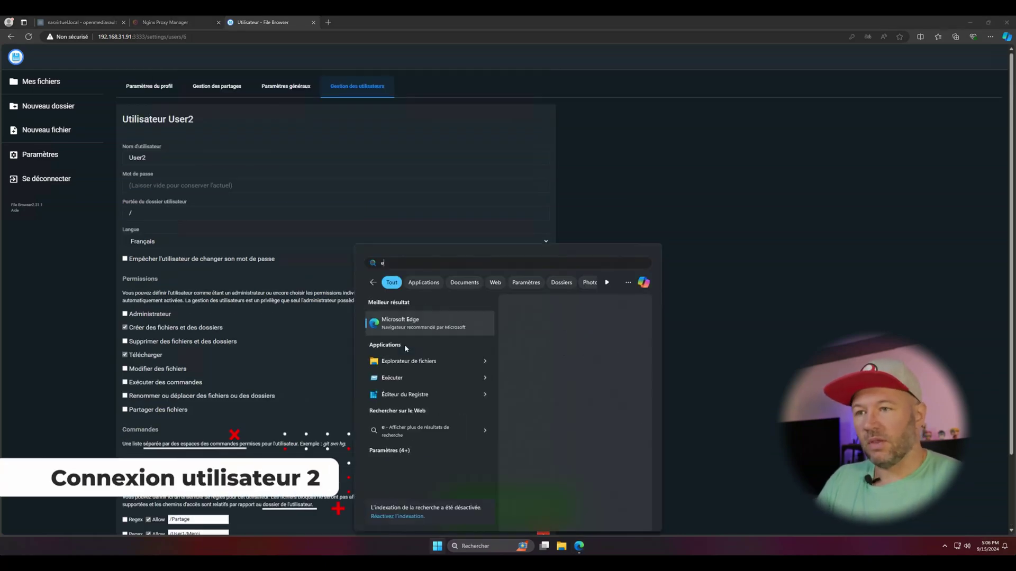
key("Down")
key("Down")
key("Return")
type("192")
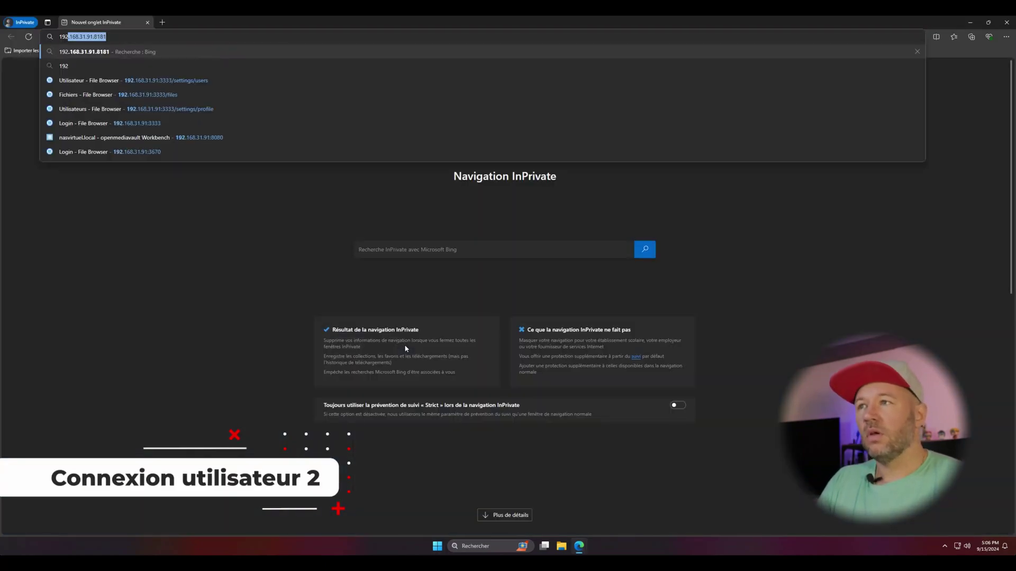
key("Down")
key("Down")
key("Down")
key("Return")
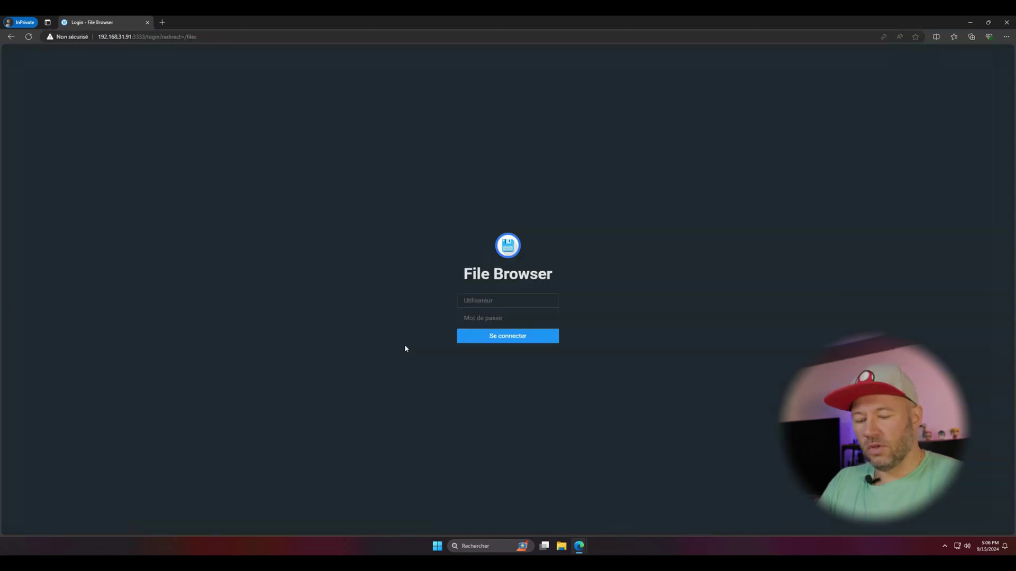
type("User2")
key("Tab")
type("U2")
key("Return")
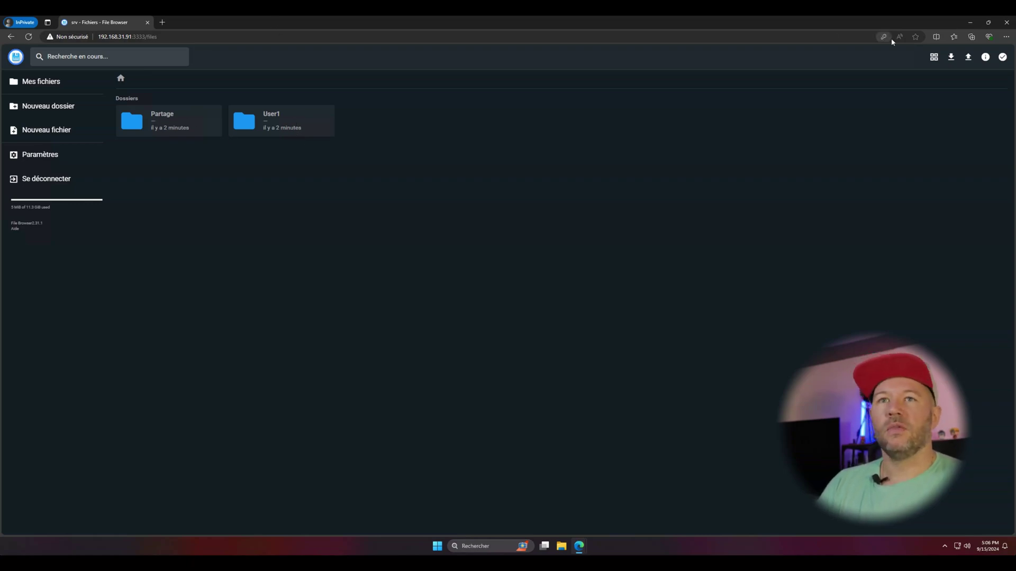
Place User2 and admin windows side by side and open Partage in both.
mouse_move(992, 27)
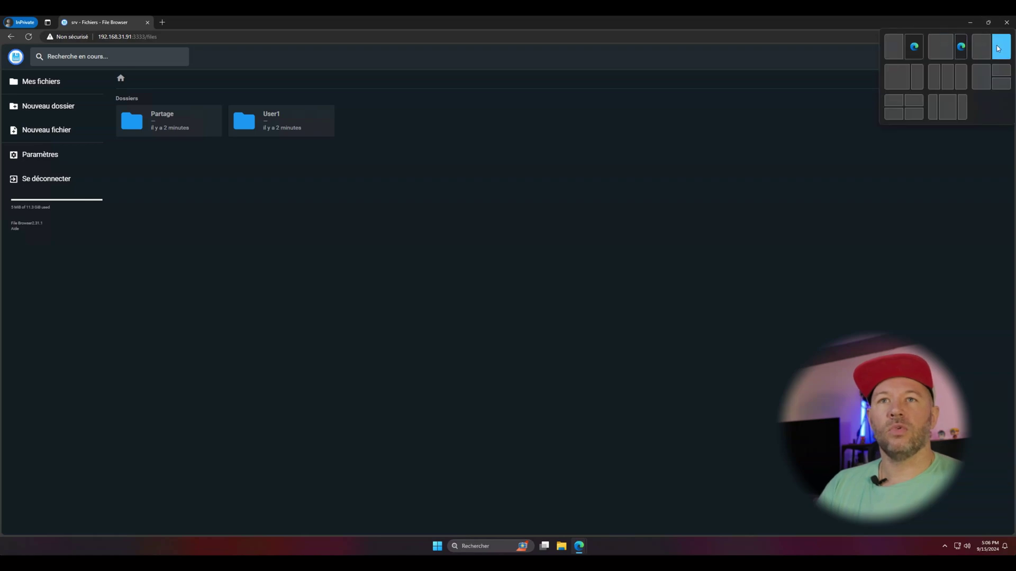
left_click(1000, 48)
left_click(317, 279)
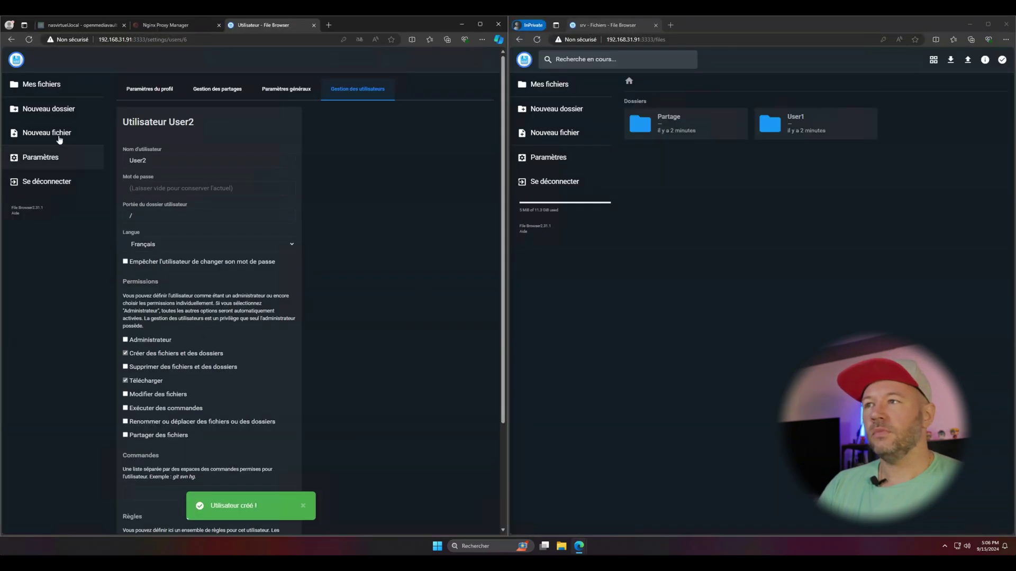
left_click(45, 84)
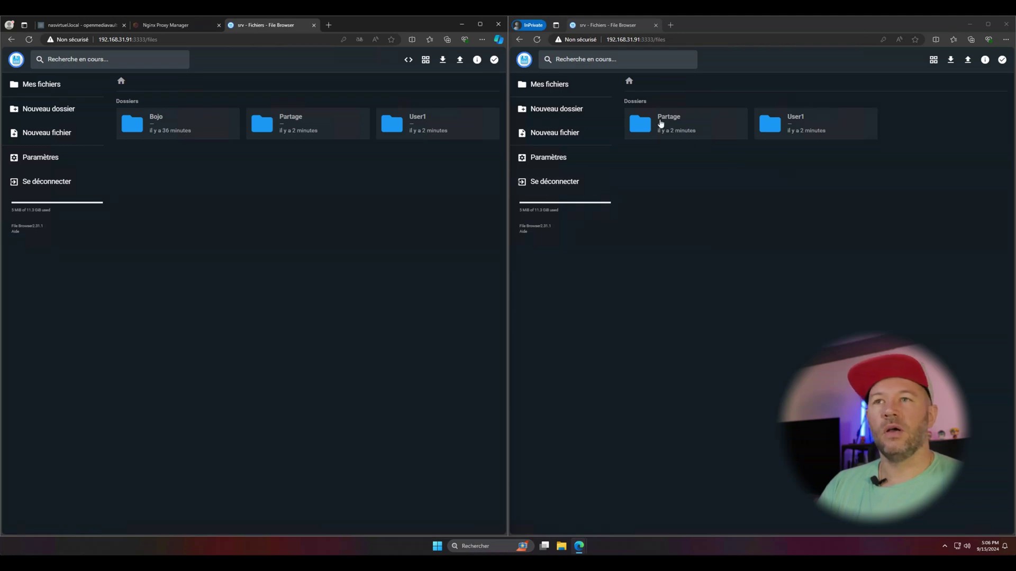
double_click(682, 121)
double_click(305, 134)
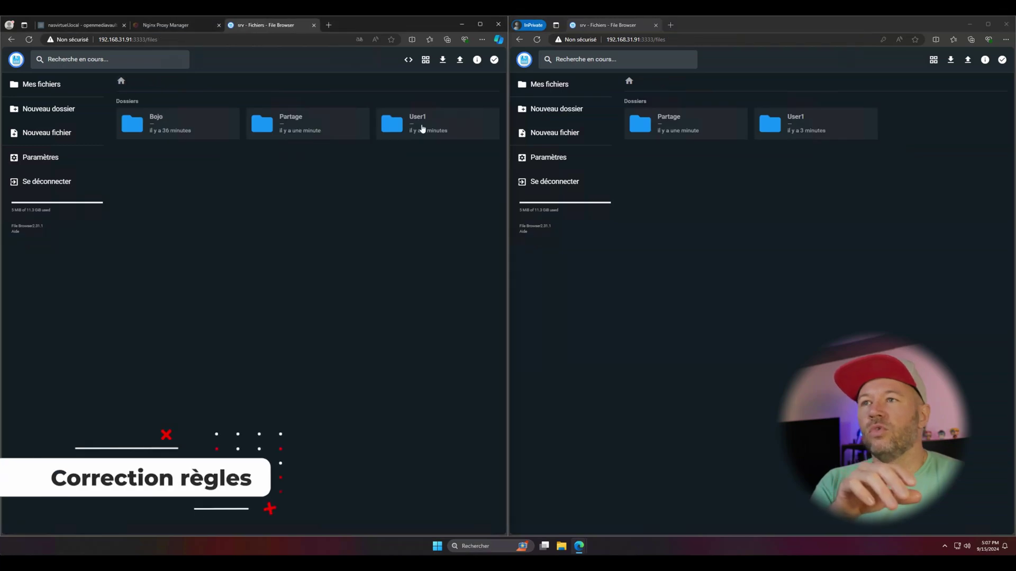
Open User1 in both sessions, then edit User2 from the settings' user management.
double_click(421, 124)
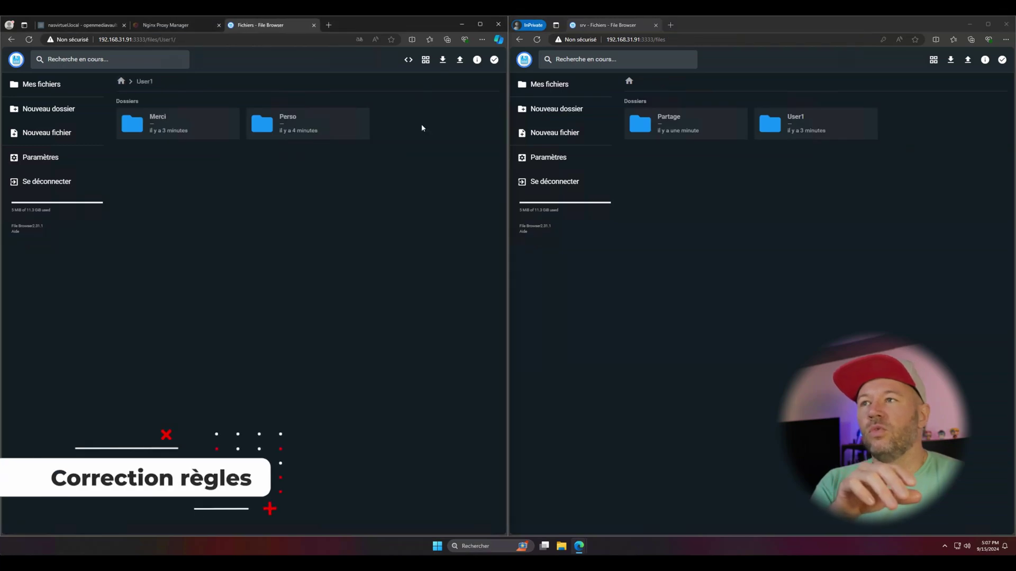
double_click(823, 128)
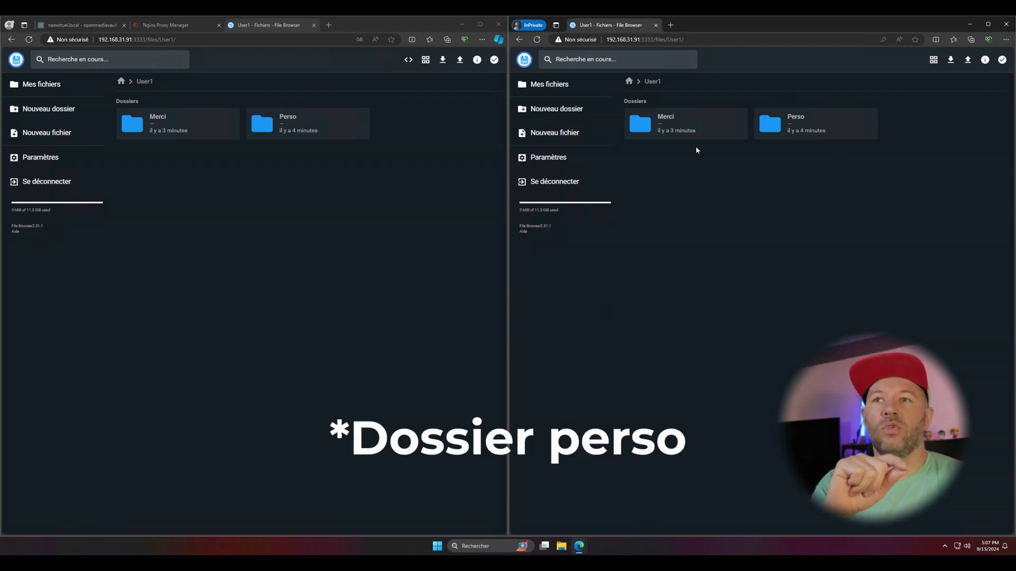
left_click(40, 159)
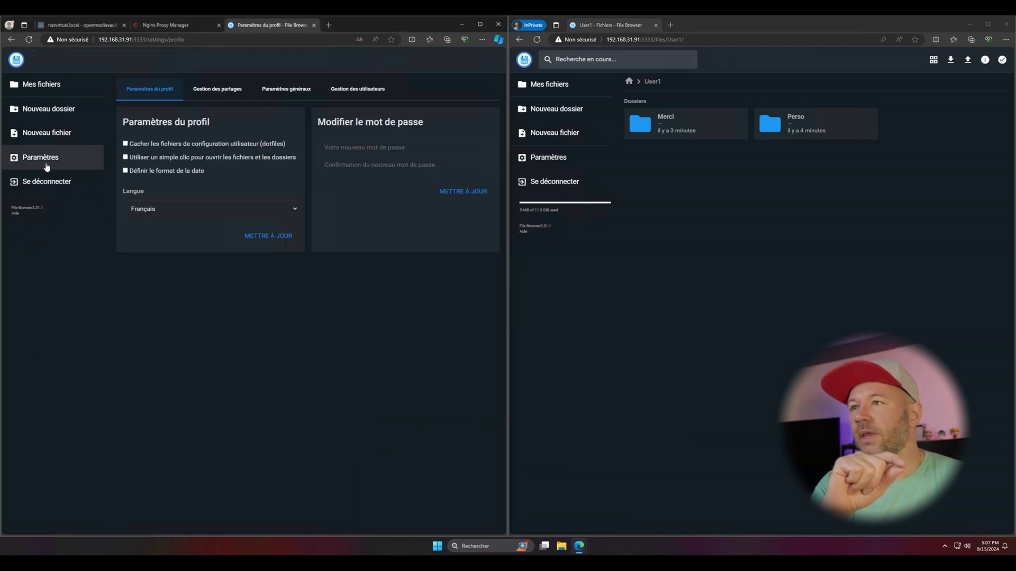
left_click(346, 99)
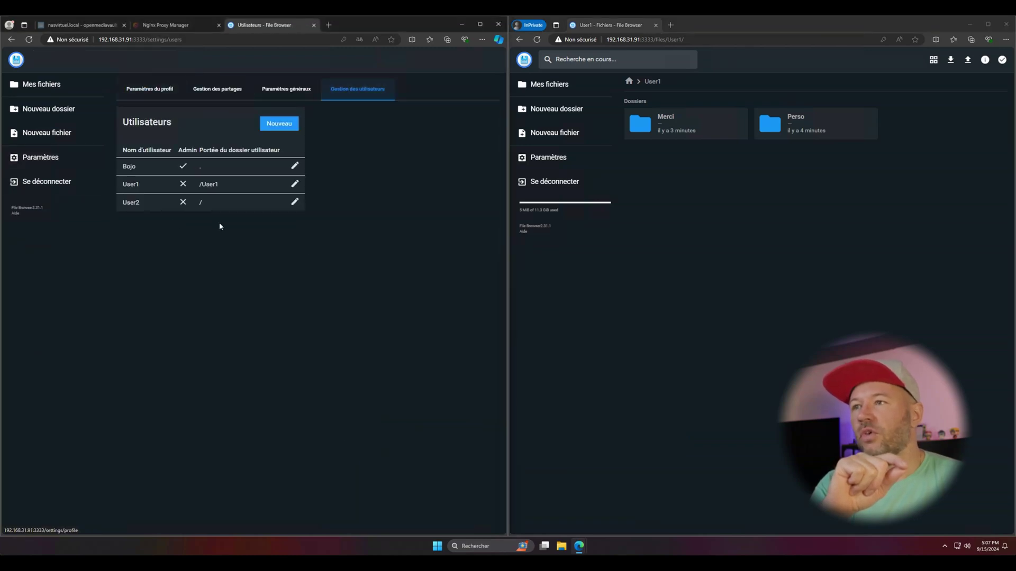
left_click(295, 204)
scroll(60, 343, "down", 3)
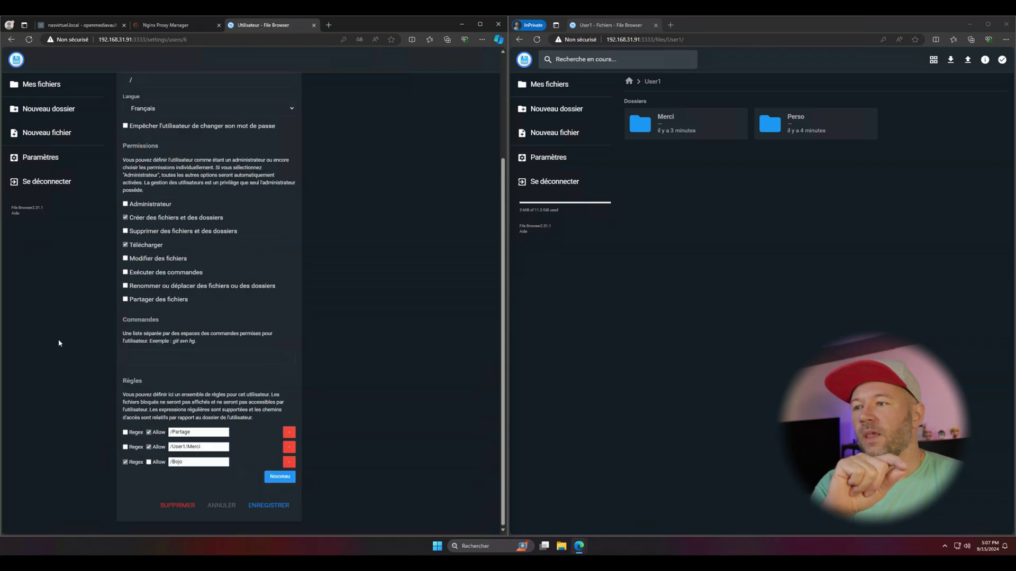
Add a regex deny rule for /User1/Perso, save, and reload User2's window.
left_click(271, 476)
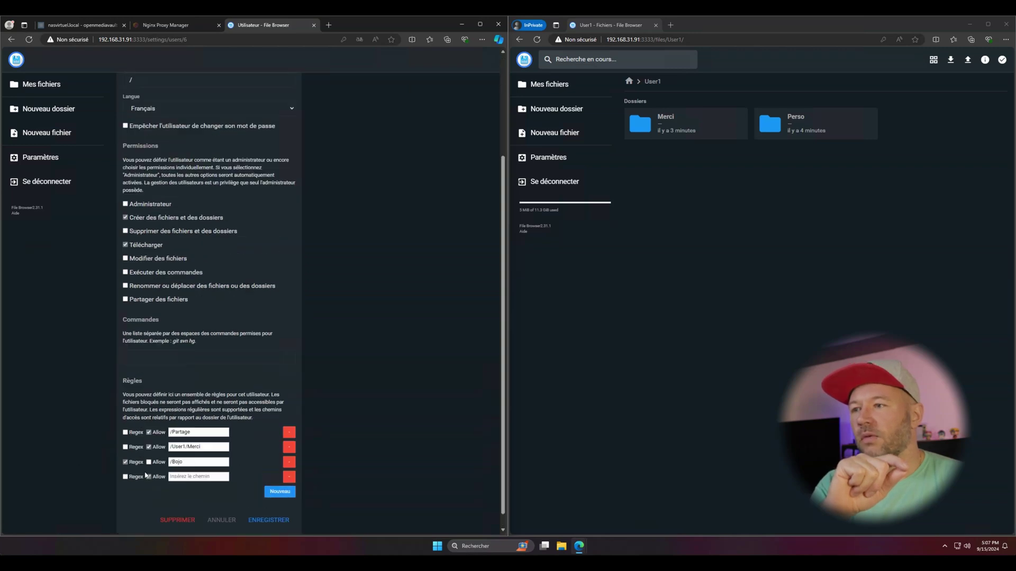
left_click(126, 477)
left_click(198, 477)
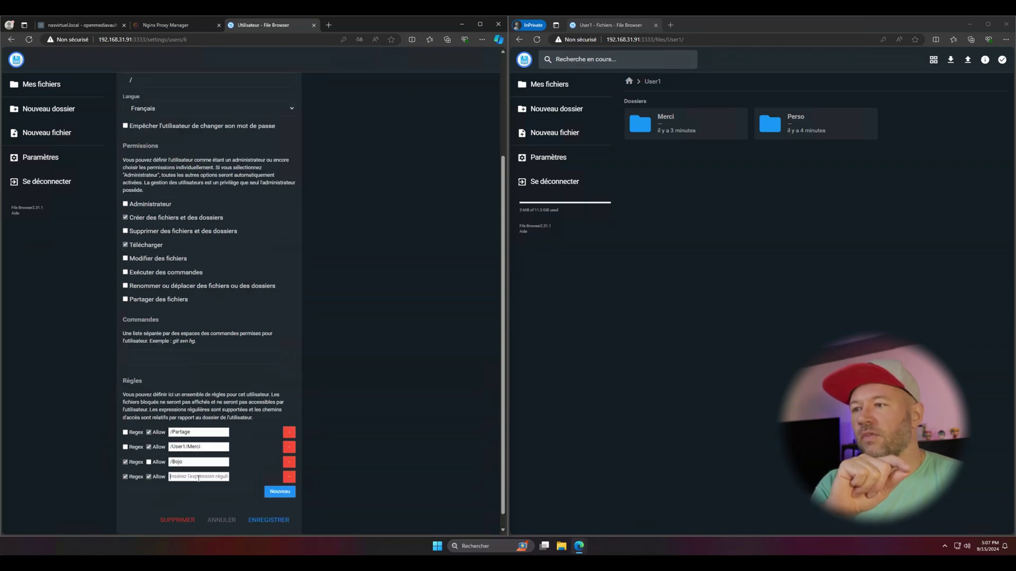
left_click(149, 477)
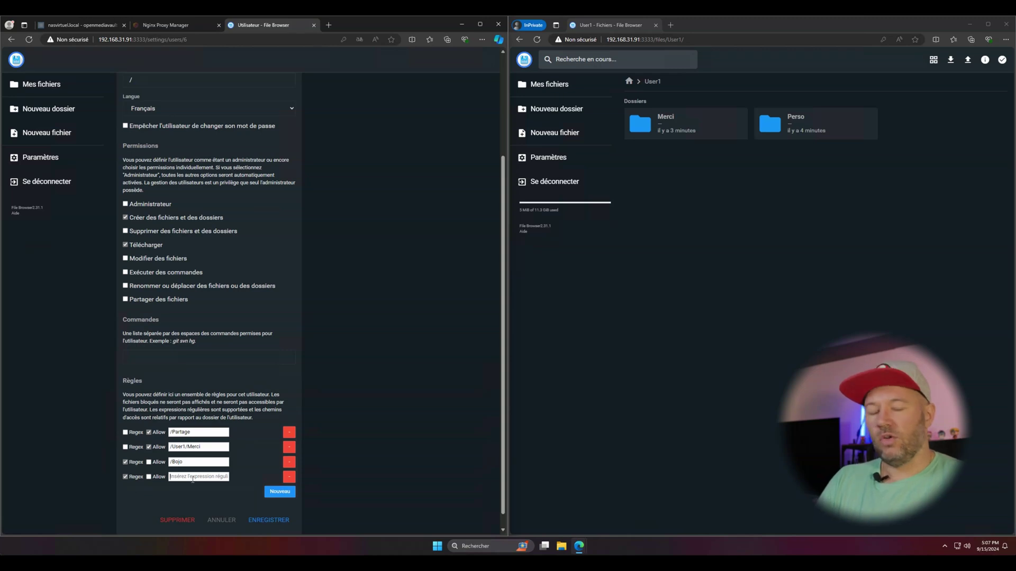
left_click(192, 475)
type("/User1/")
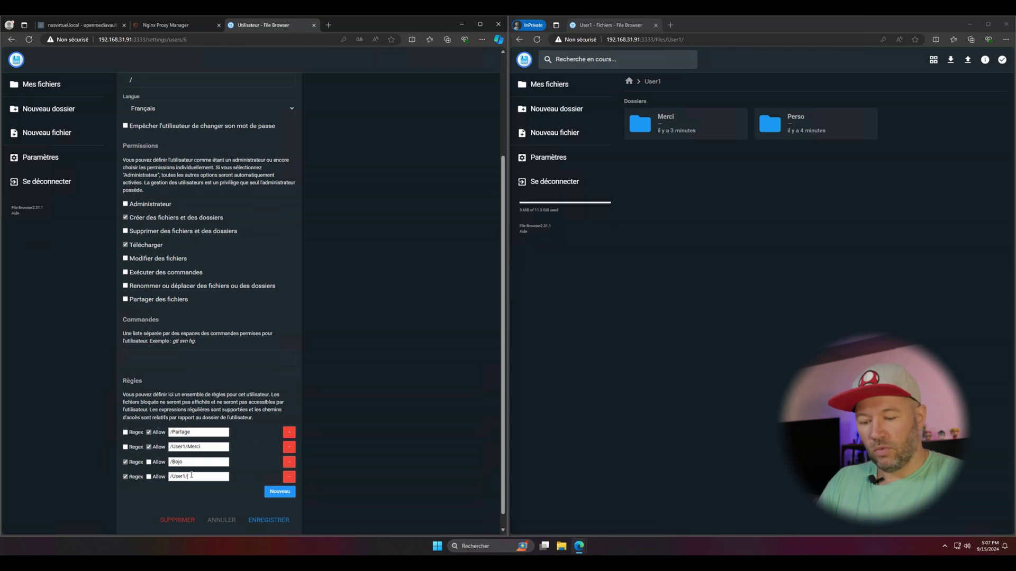
type("Perso")
left_click(268, 520)
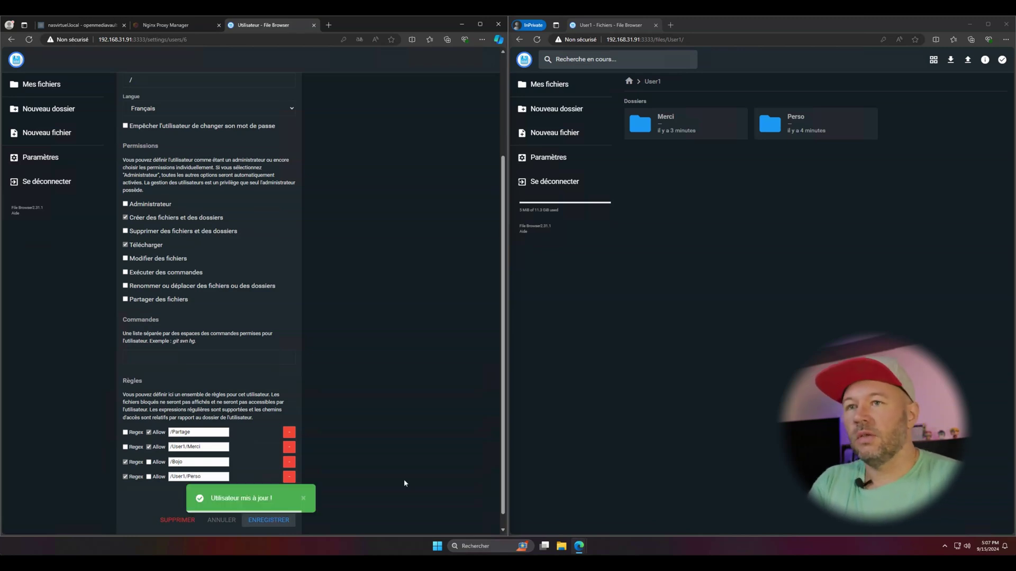
left_click(694, 405)
key("F5")
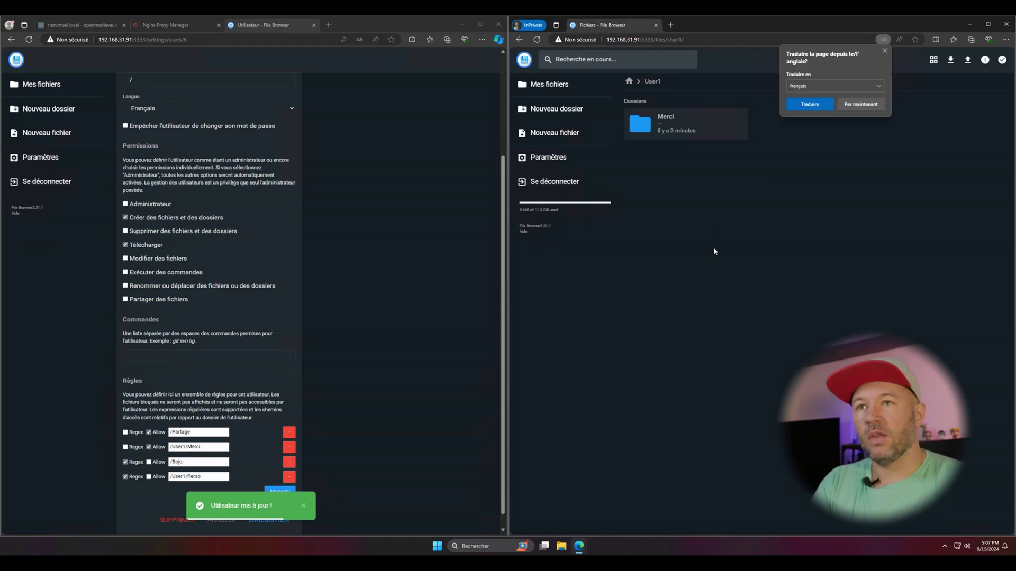
Close Edge's page-translation popup.
left_click(884, 52)
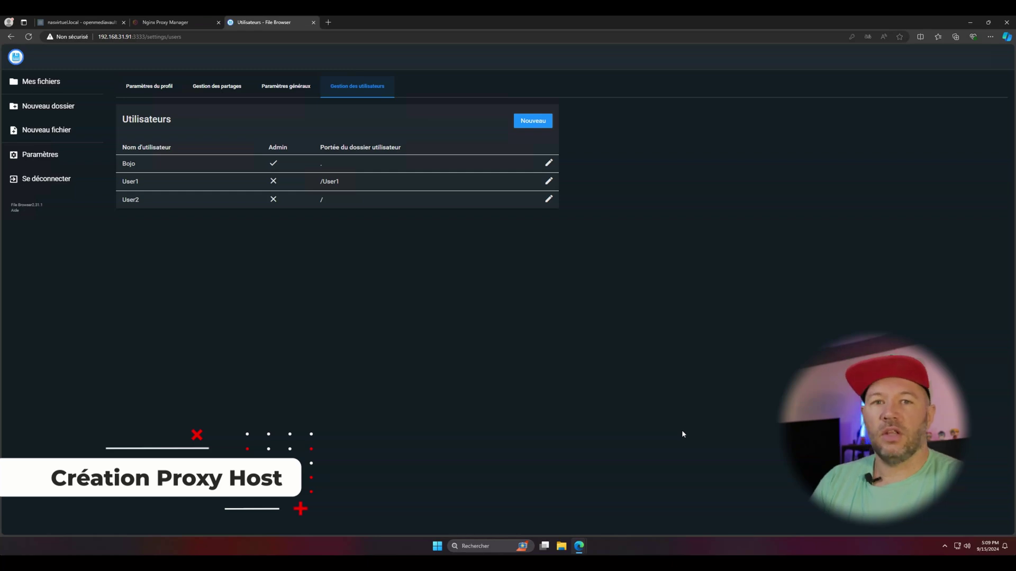
Add a proxy host filebrowser.bojotech.fr forwarding to 192.168.31.91 on port 3333.
left_click(169, 23)
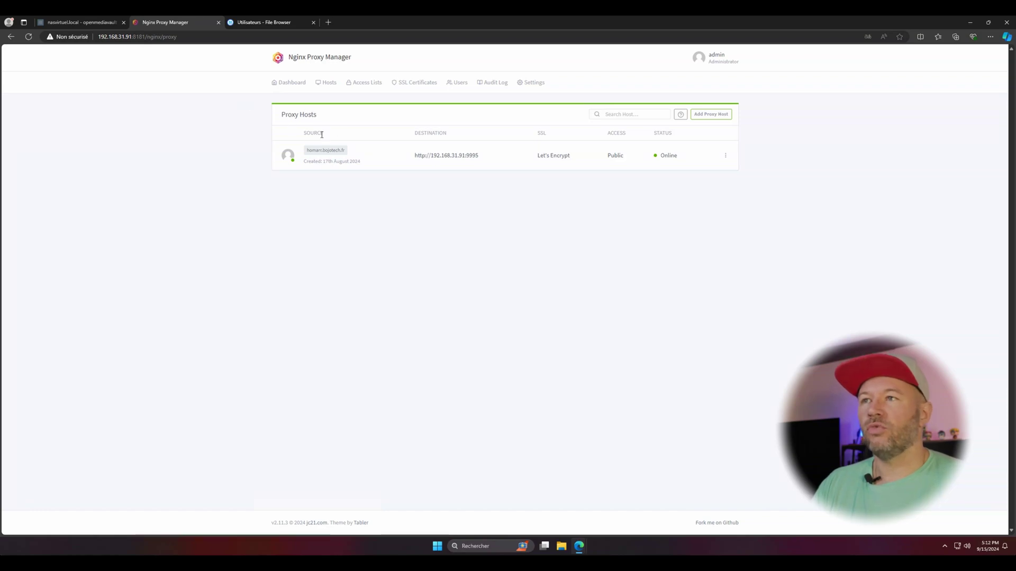
left_click(719, 119)
left_click(462, 127)
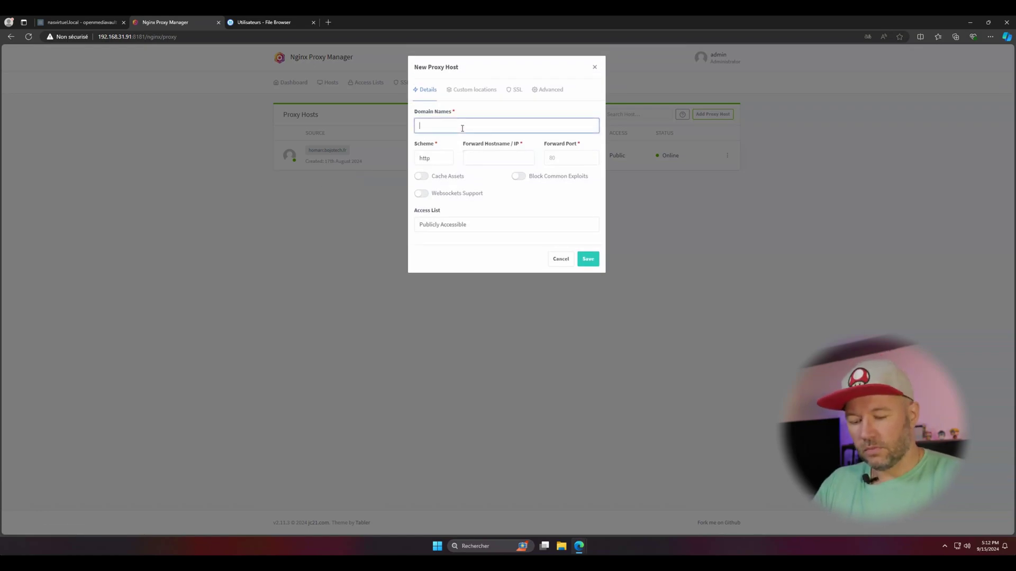
type("filebrowser.bojotech.fr")
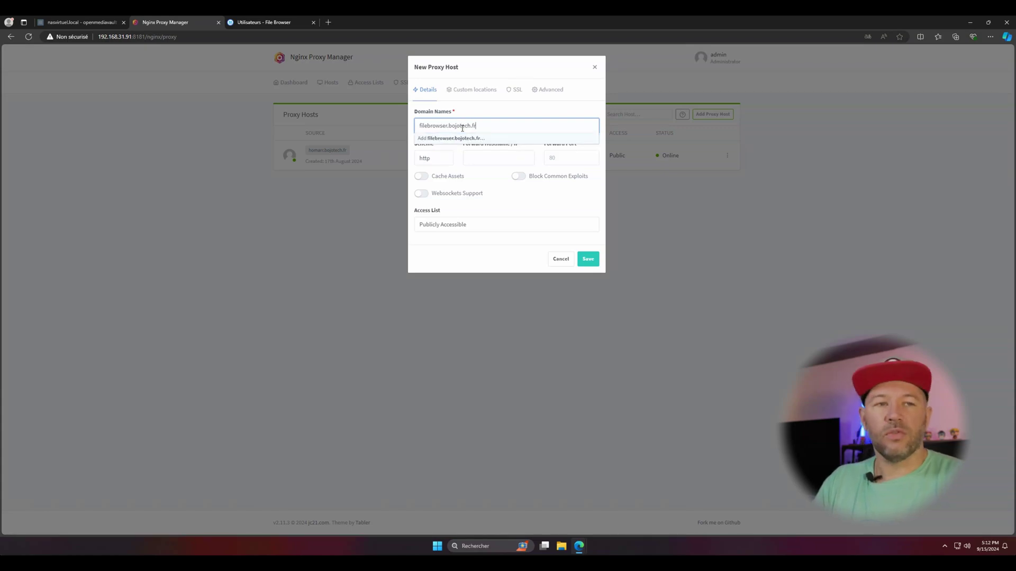
key("Return")
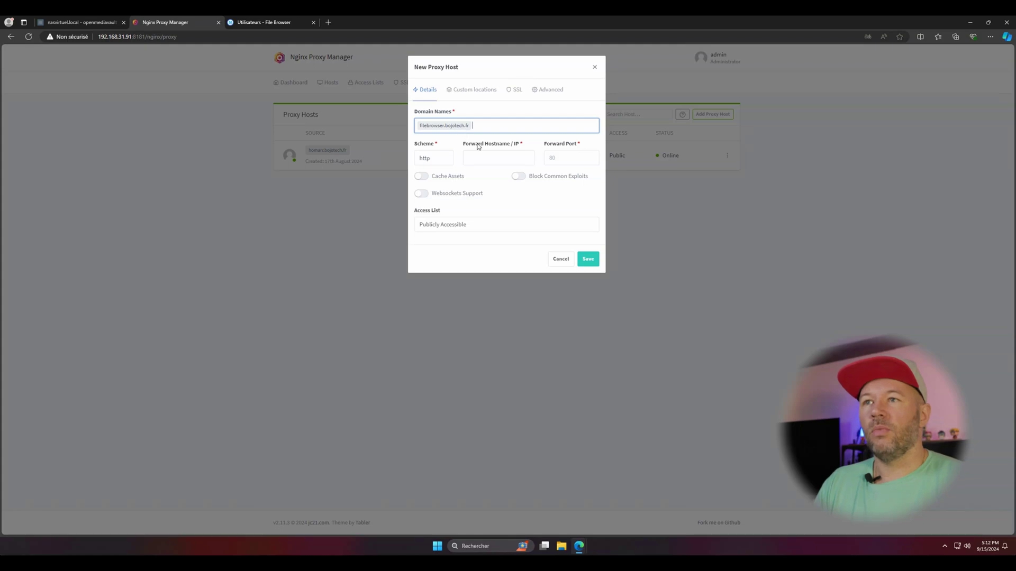
left_click(482, 156)
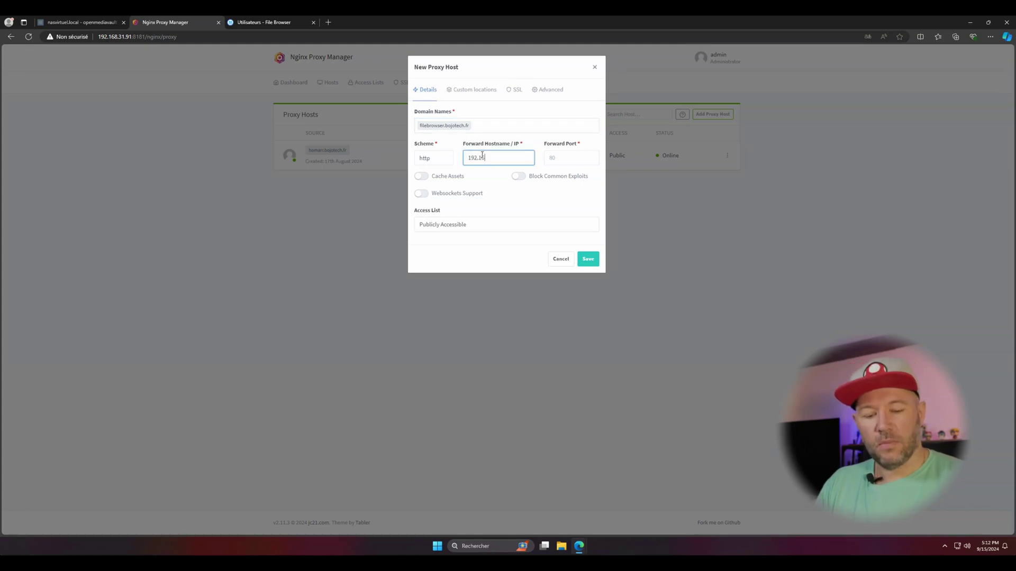
type("192.168.31.91")
key("Tab")
type("3")
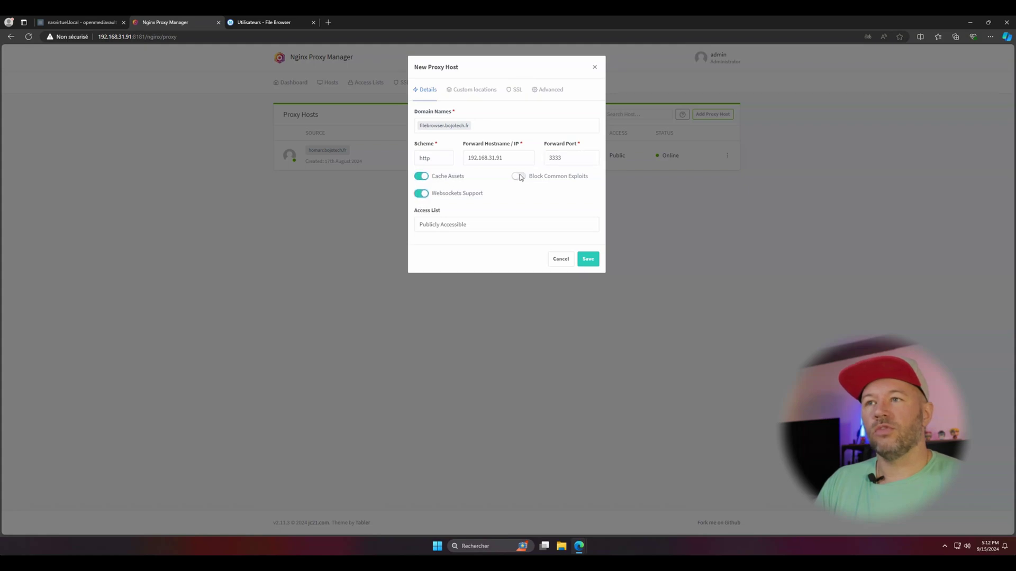
Assign the *.bojotech.fr wildcard SSL certificate to the host.
left_click(514, 93)
left_click(452, 131)
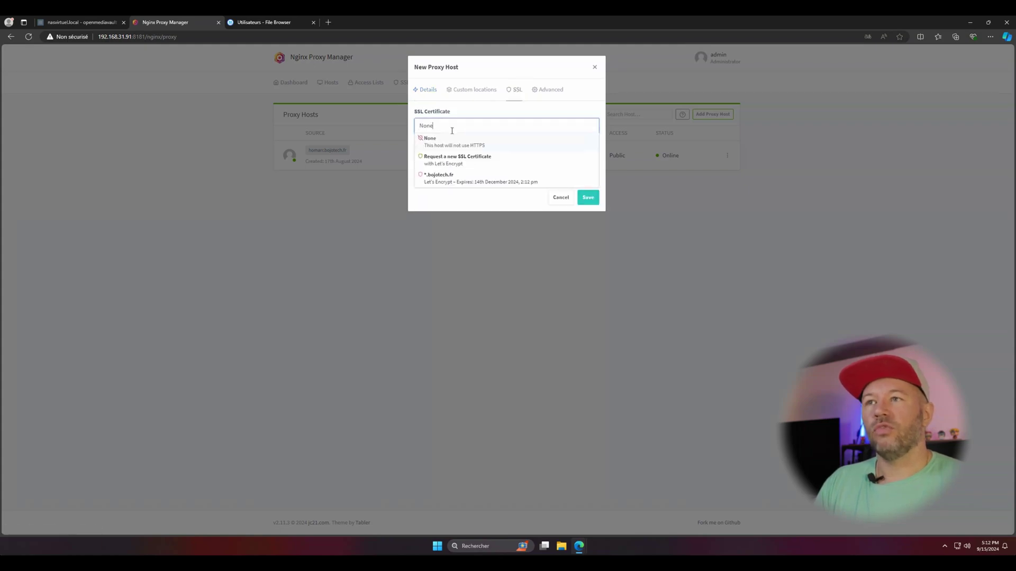
left_click(440, 182)
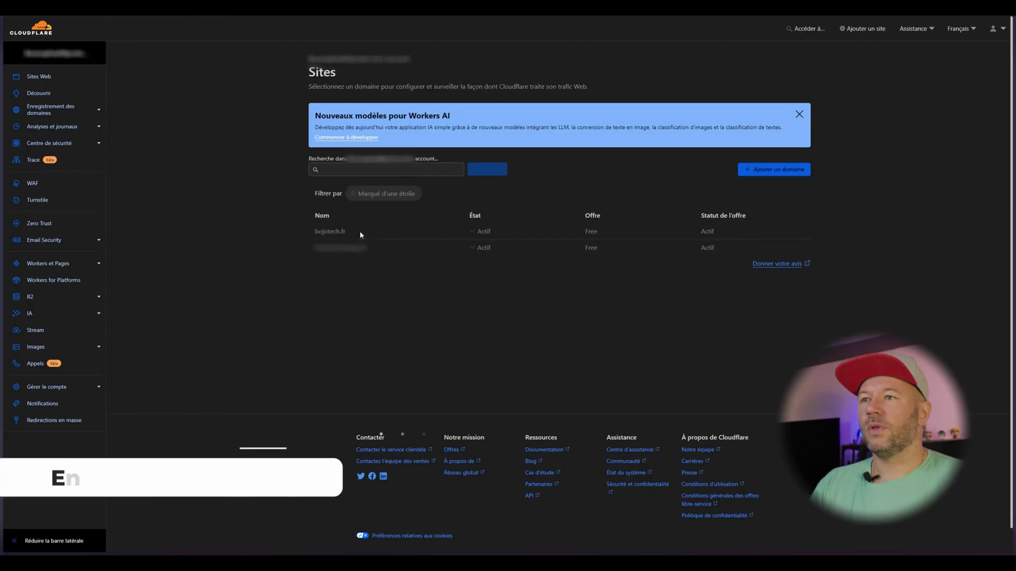
Add a DNS-only CNAME record named filebrowser with target @ to bojotech.fr's DNS records.
left_click(330, 231)
left_click(31, 112)
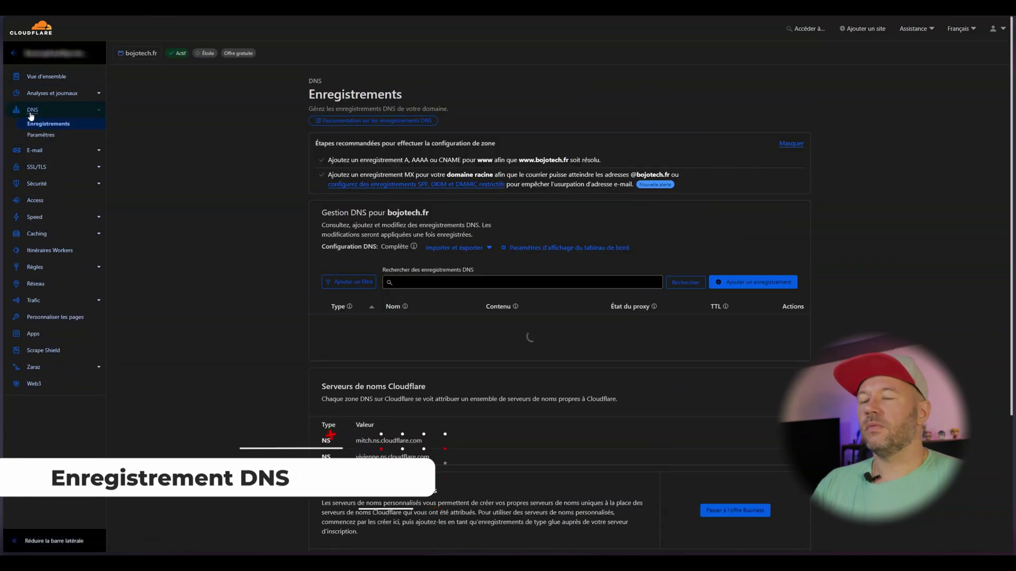
left_click(730, 289)
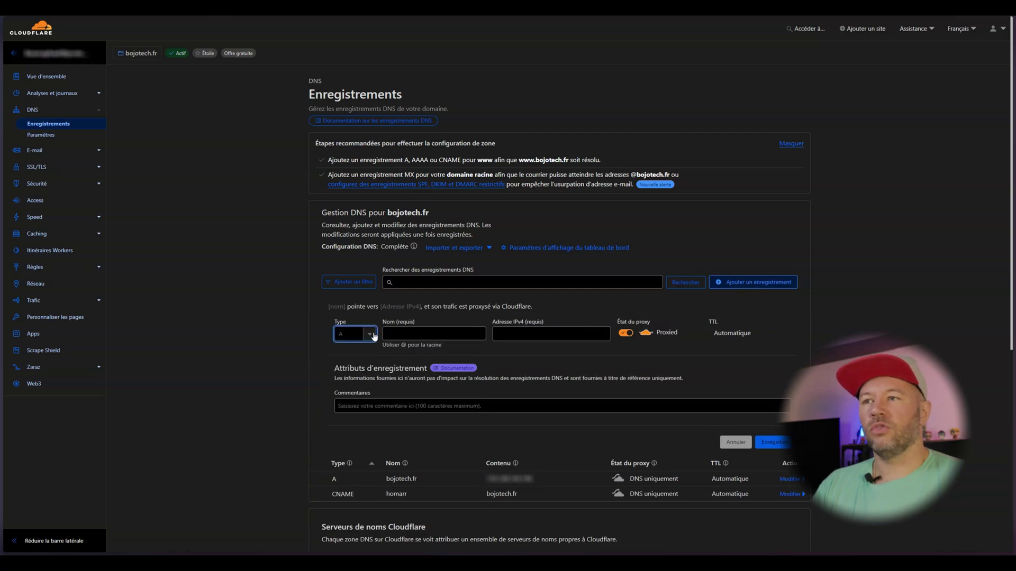
left_click(370, 334)
left_click(349, 397)
left_click(412, 333)
type("filebrowser")
key("Tab")
type("@")
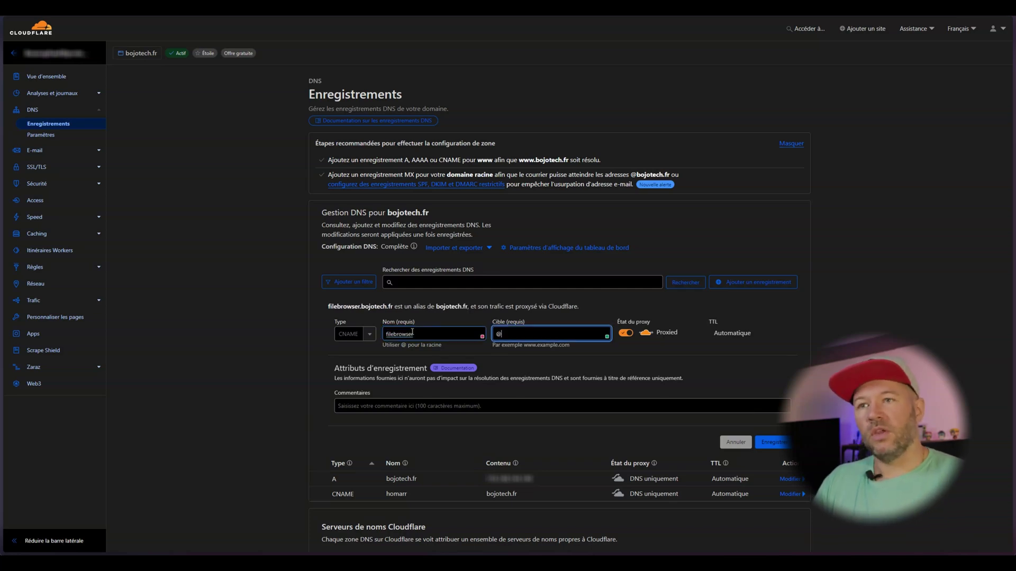
left_click(627, 334)
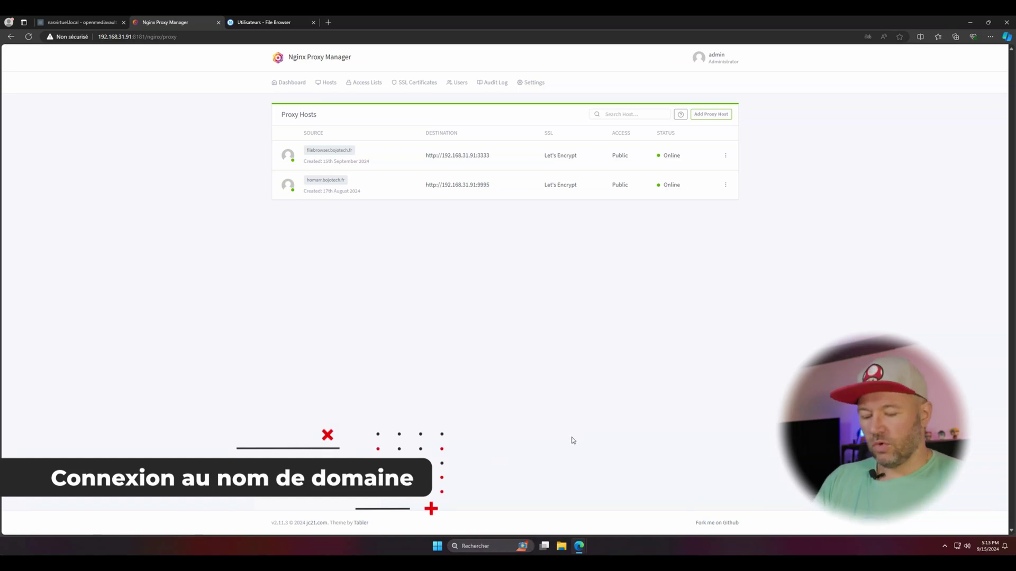
Open filebrowser.bojotech.fr in a new private browsing window.
key("ctrl+shift+n")
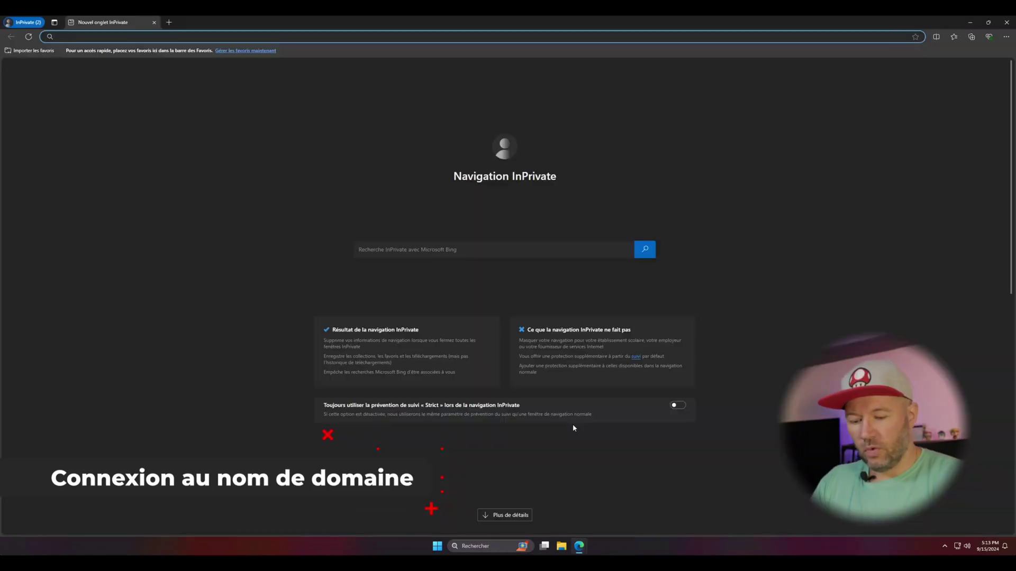
type("filebrowser.bojot")
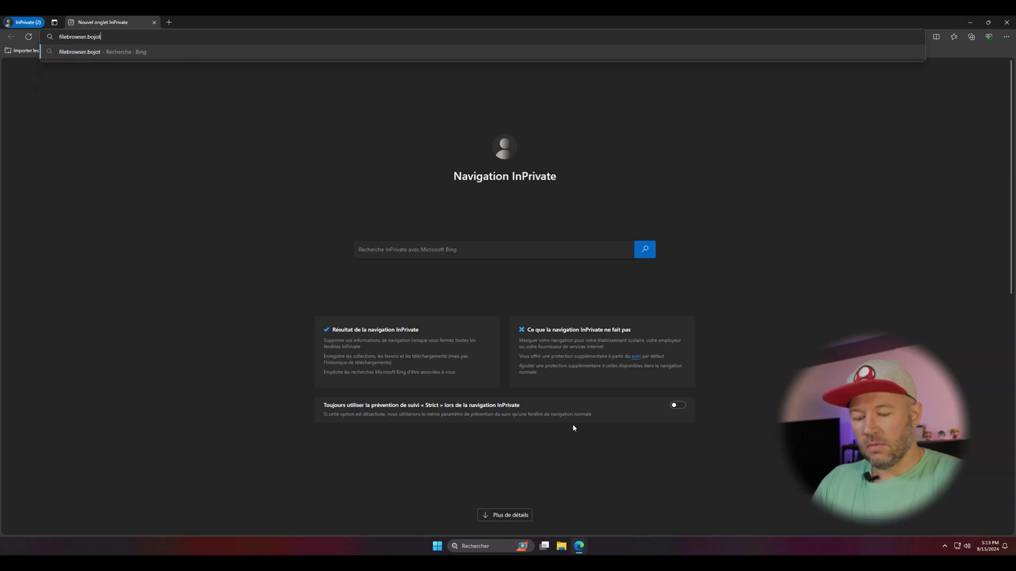
type("ech.fr")
key("Return")
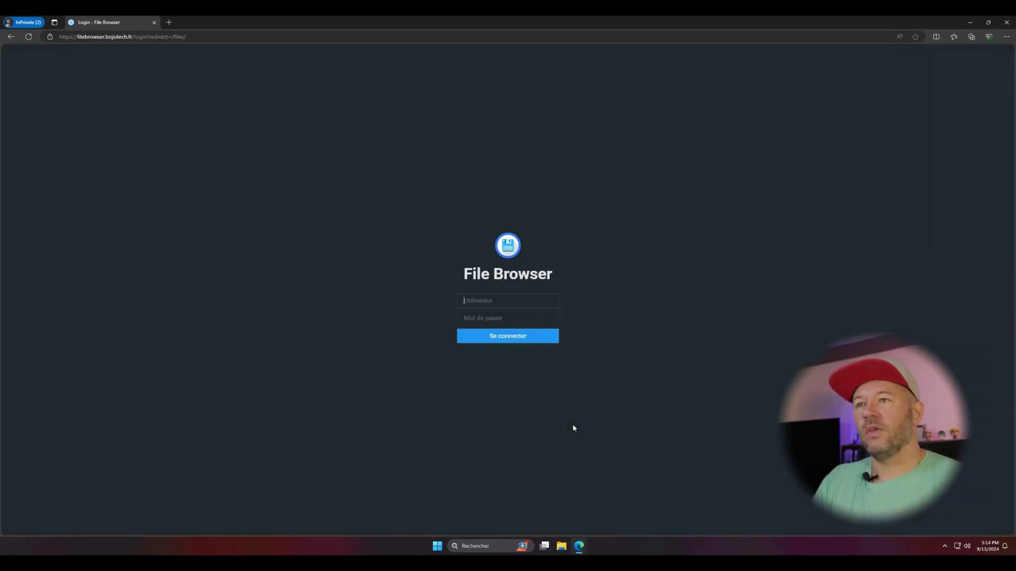
Sign in to File Browser with the admin username and password.
left_click(483, 300)
type("Bojo")
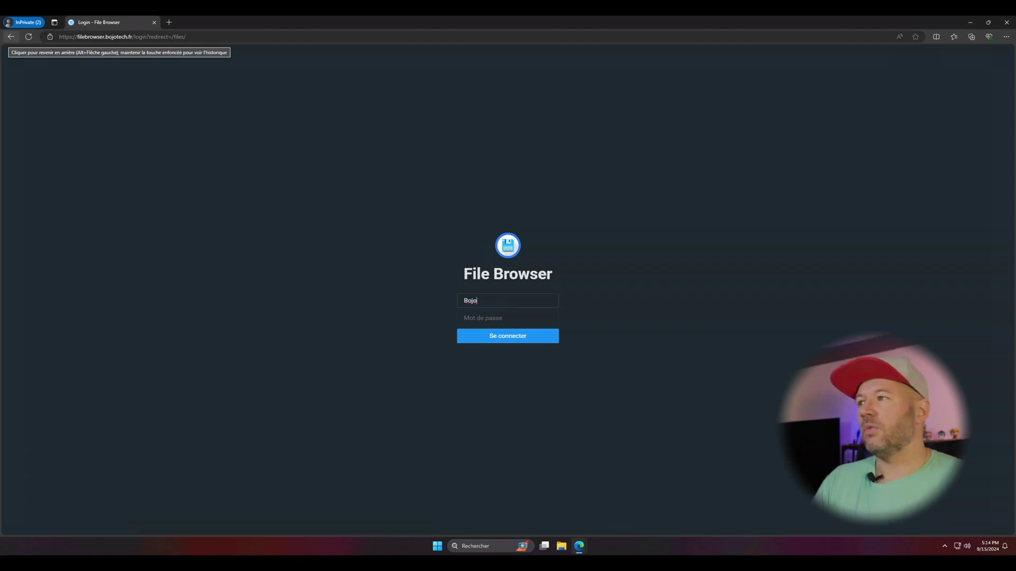
left_click(514, 317)
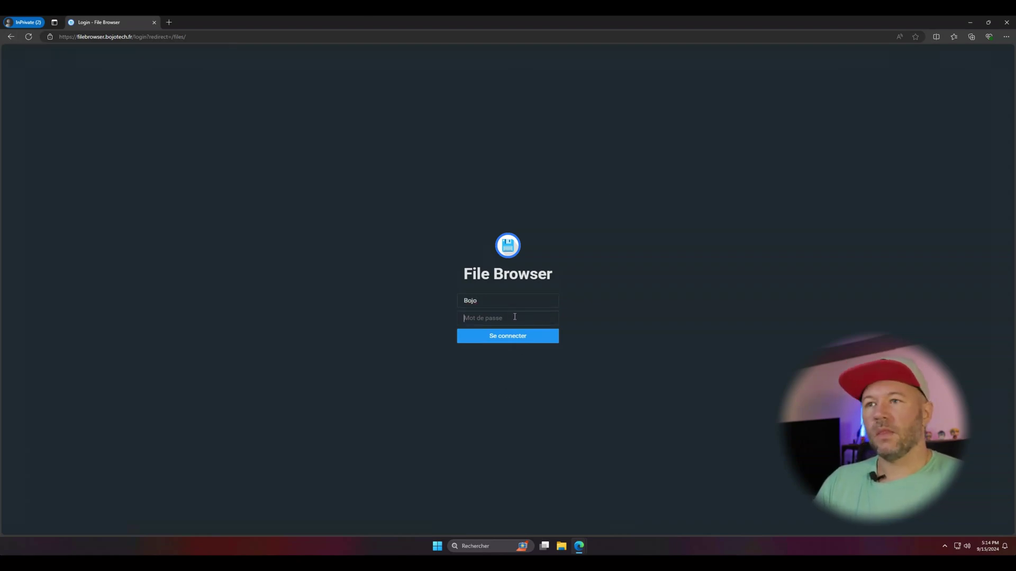
key("Return")
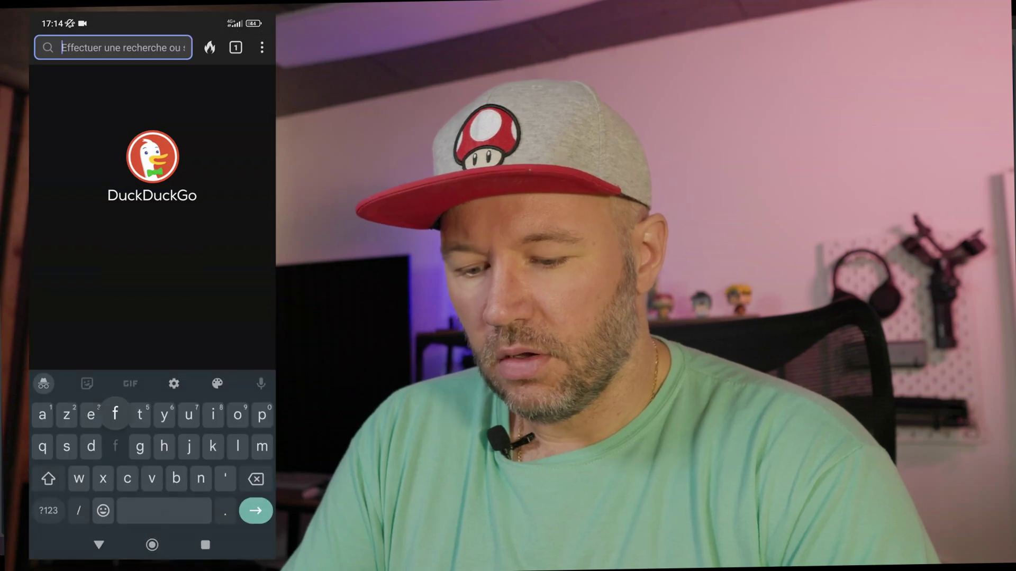
On the phone, load filebrowser.bojotech.fr and switch the address to https.
type("filebrow")
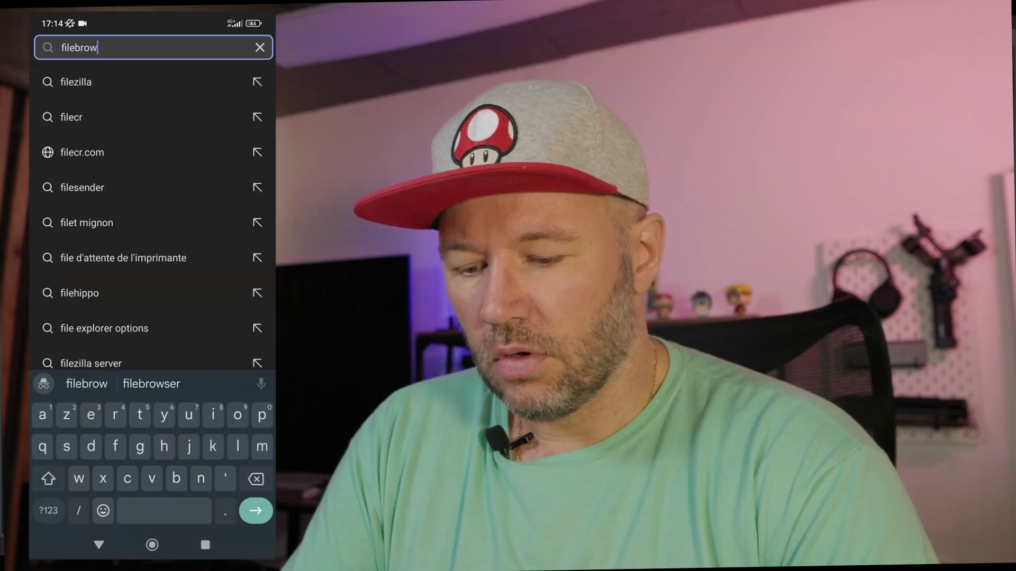
type("ser.boj")
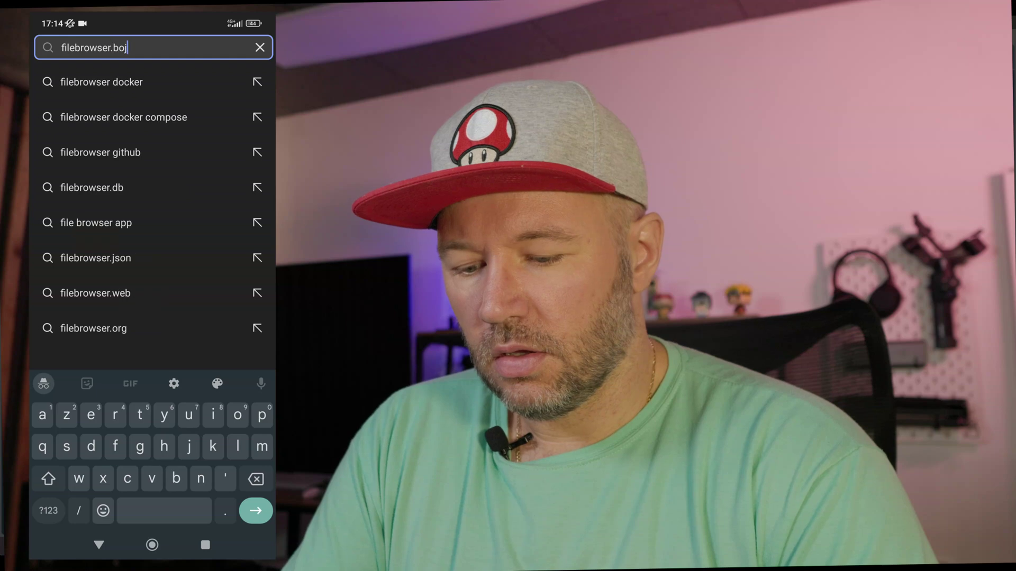
type("itech.fr")
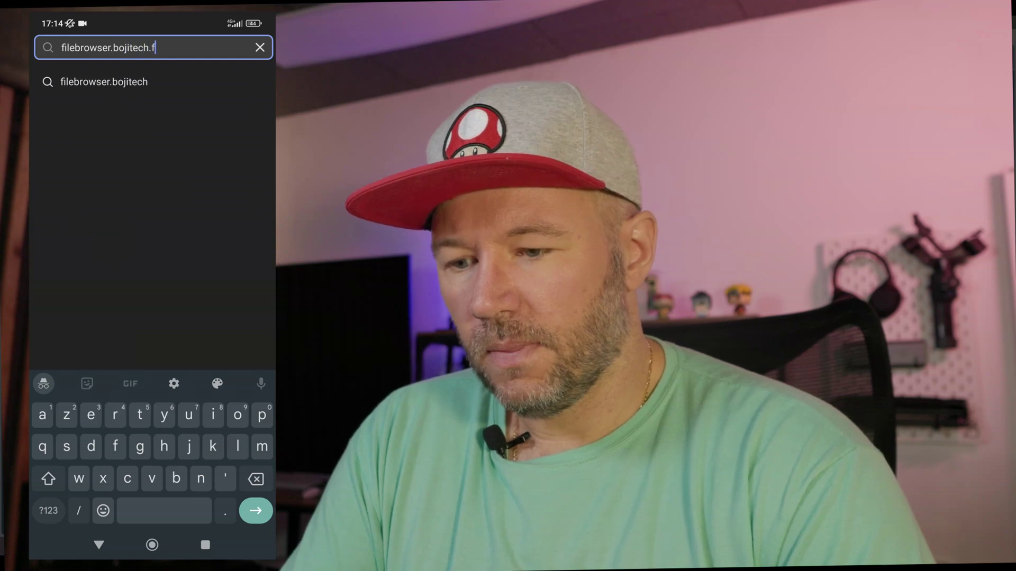
key("BackSpace")
key("BackSpace")
key("BackSpace")
key("BackSpace")
key("BackSpace")
key("BackSpace")
key("BackSpace")
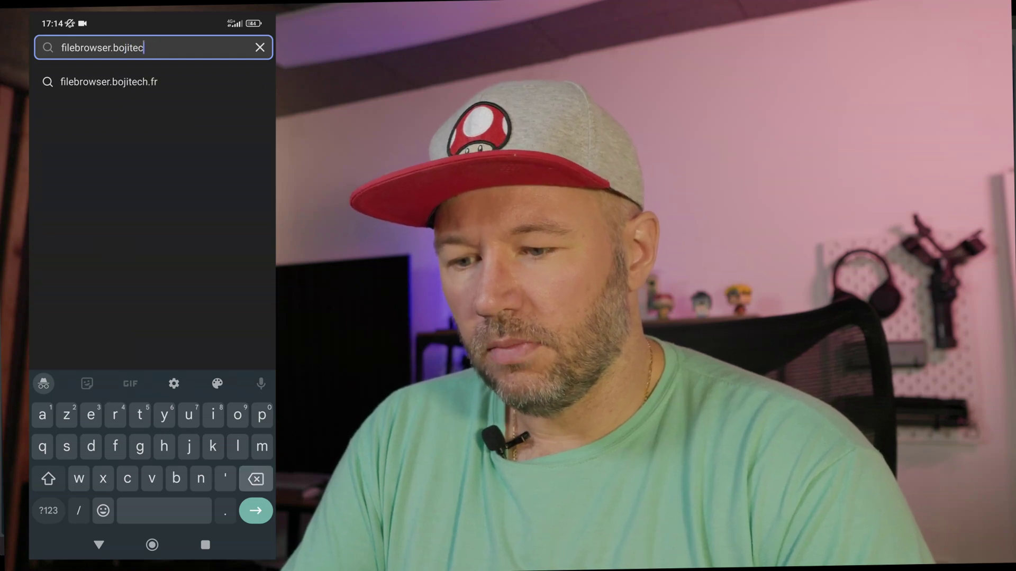
type("otech.fr")
key("Return")
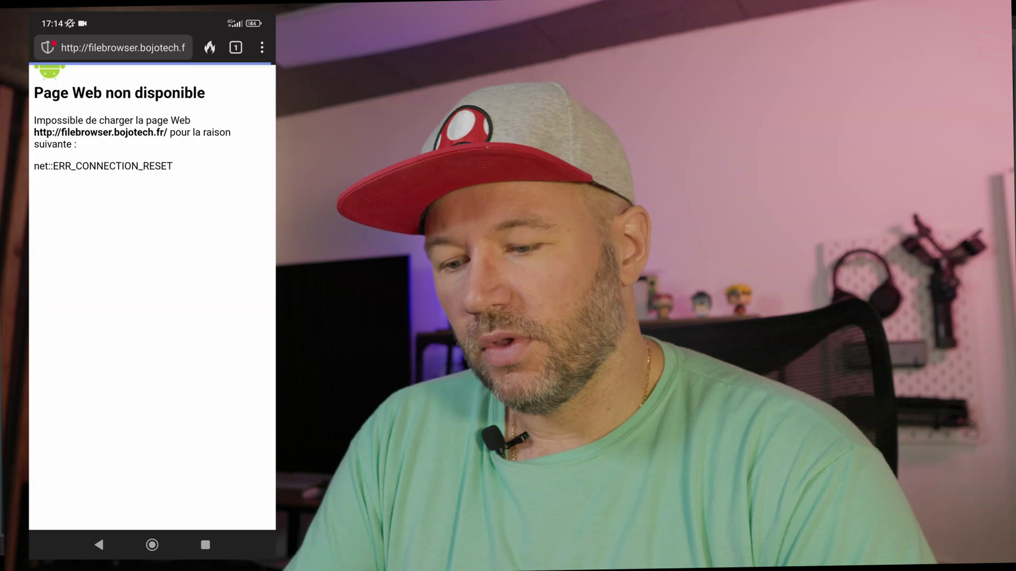
left_click(123, 48)
left_click(82, 47)
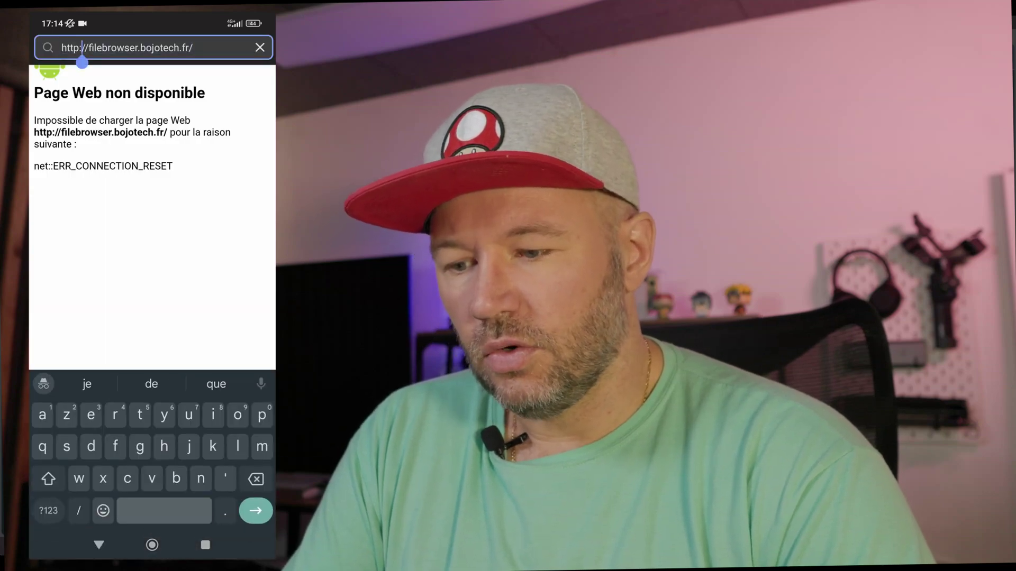
type("s")
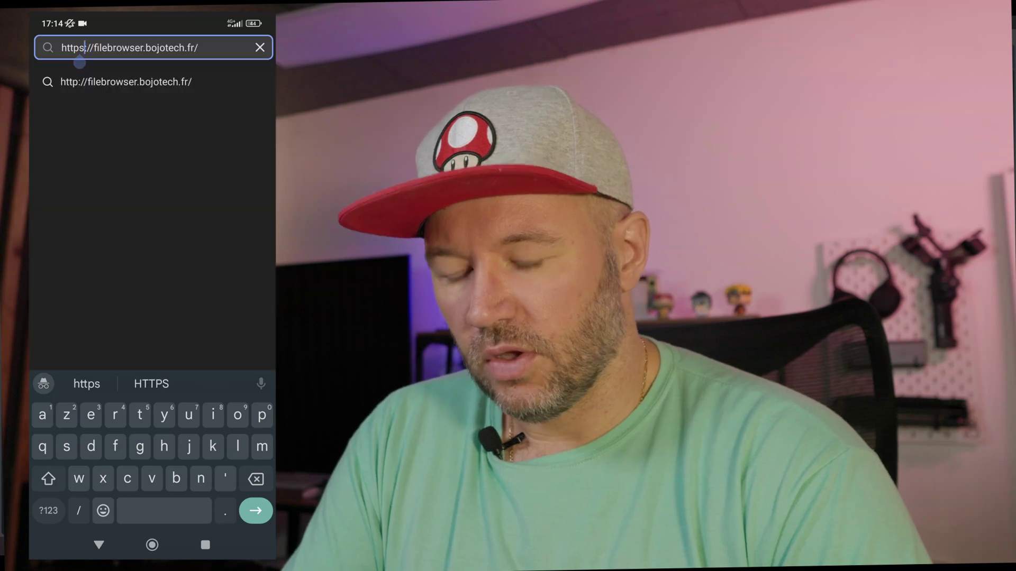
key("Return")
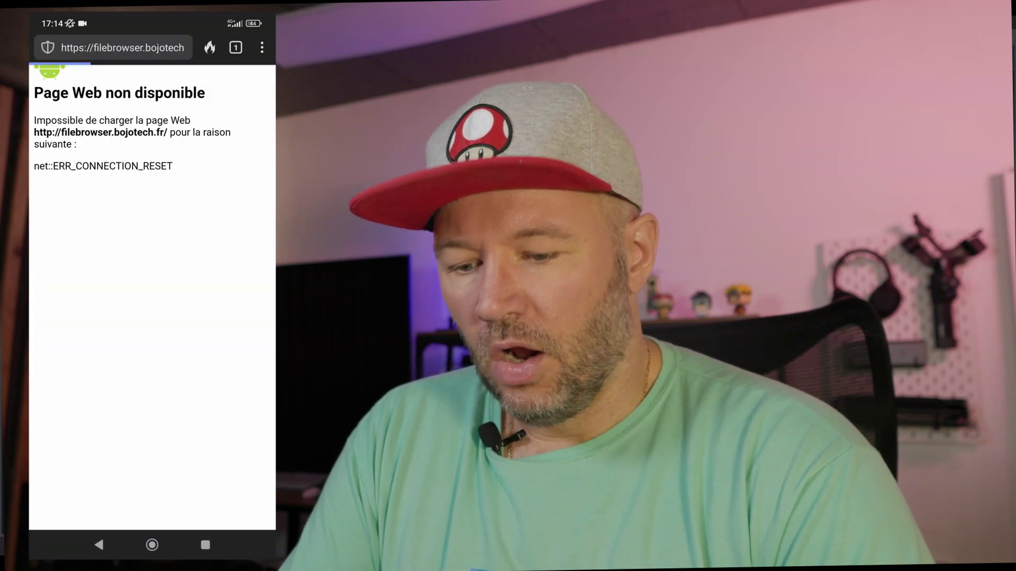
Log in as User1 with its password and decline saving the password.
left_click(153, 236)
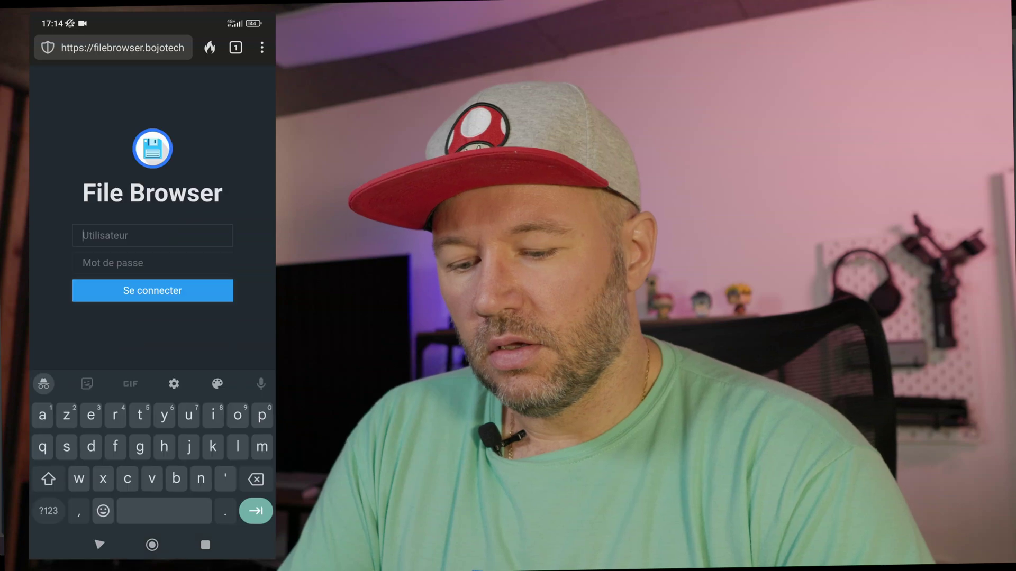
type("User")
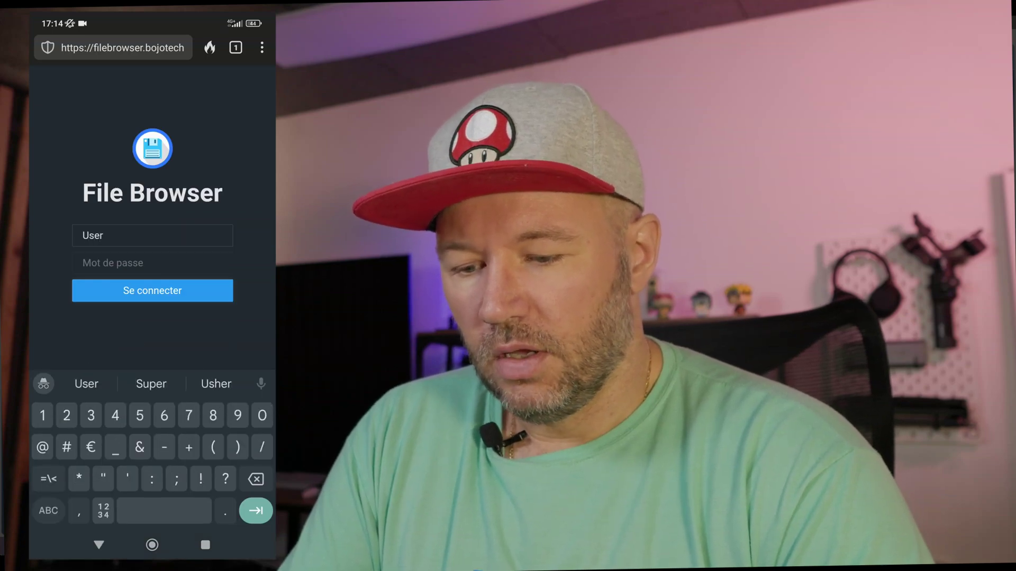
type("1")
key("Tab")
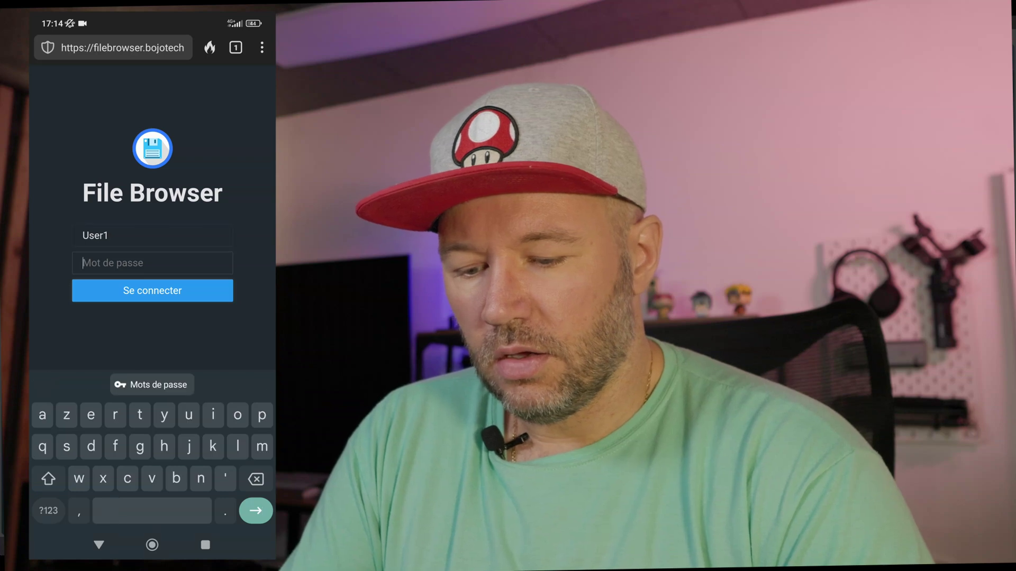
left_click(48, 511)
type("1234")
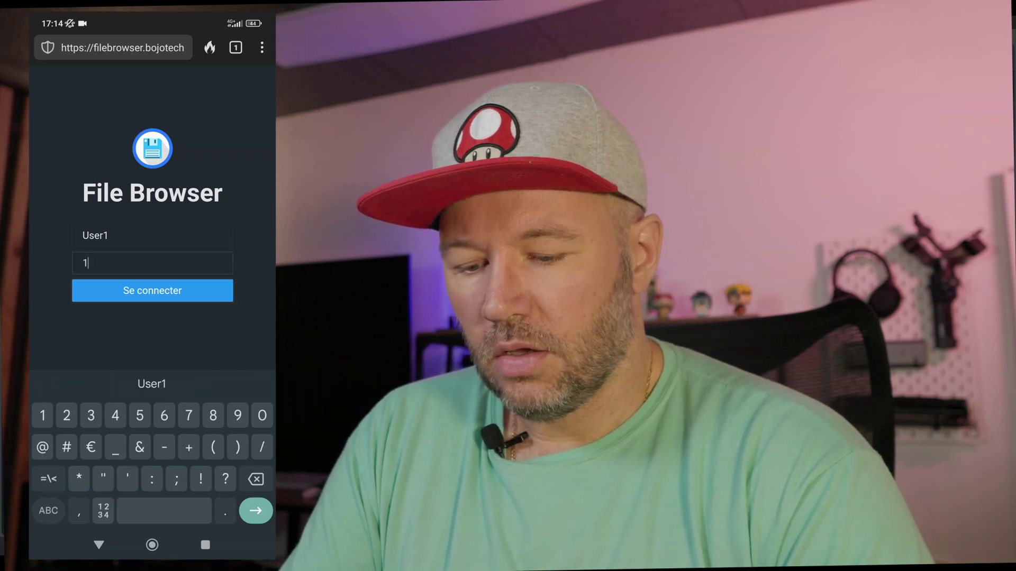
key("Return")
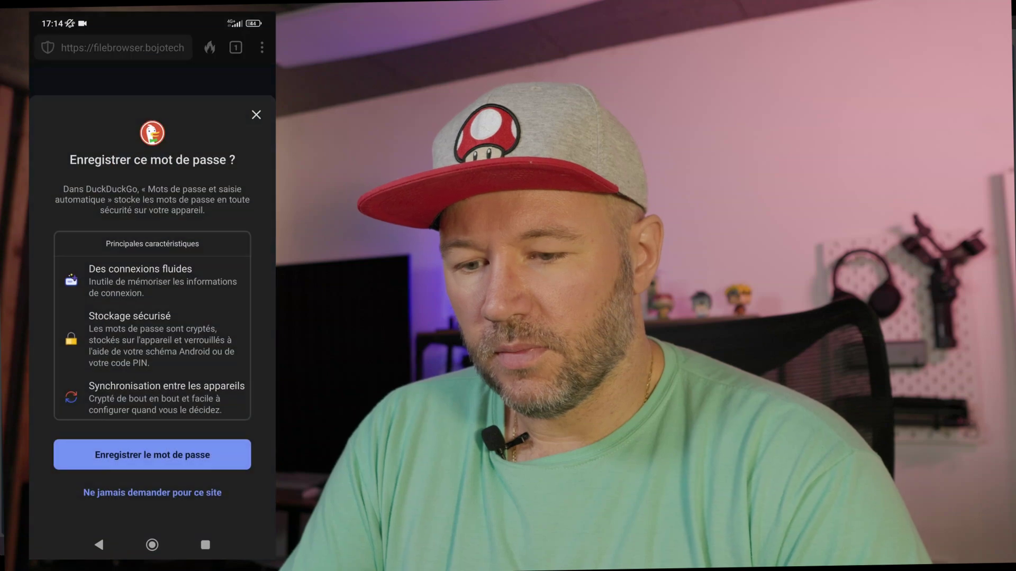
left_click(152, 490)
Create a new folder named Phone in the home folder.
left_click(49, 84)
left_click(233, 371)
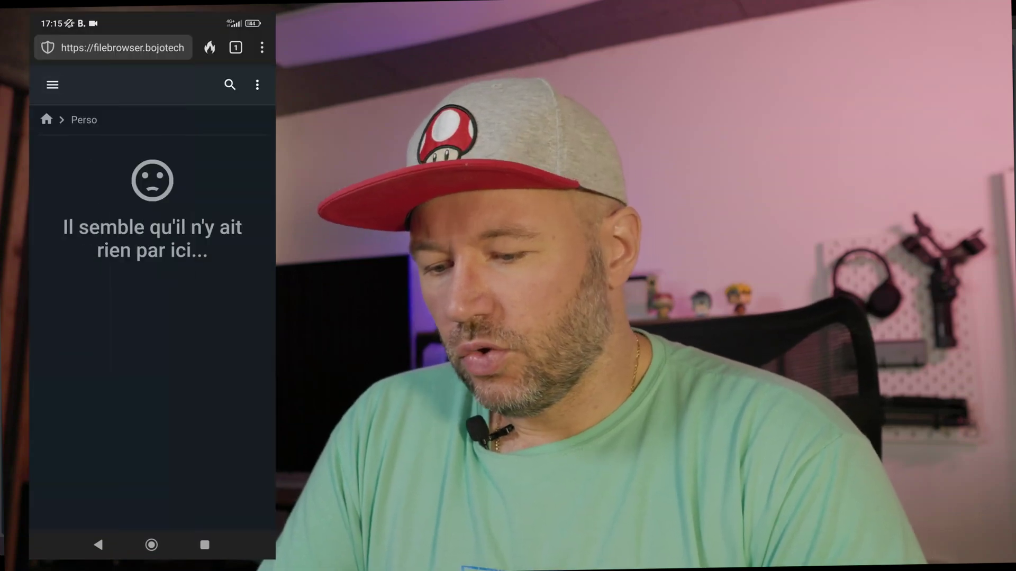
left_click(53, 84)
left_click(79, 79)
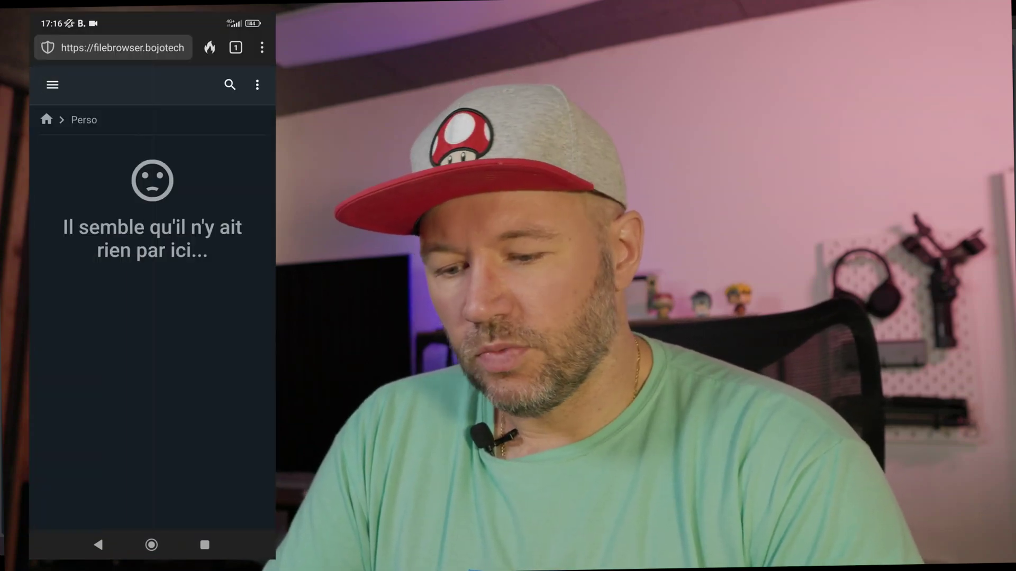
left_click(257, 85)
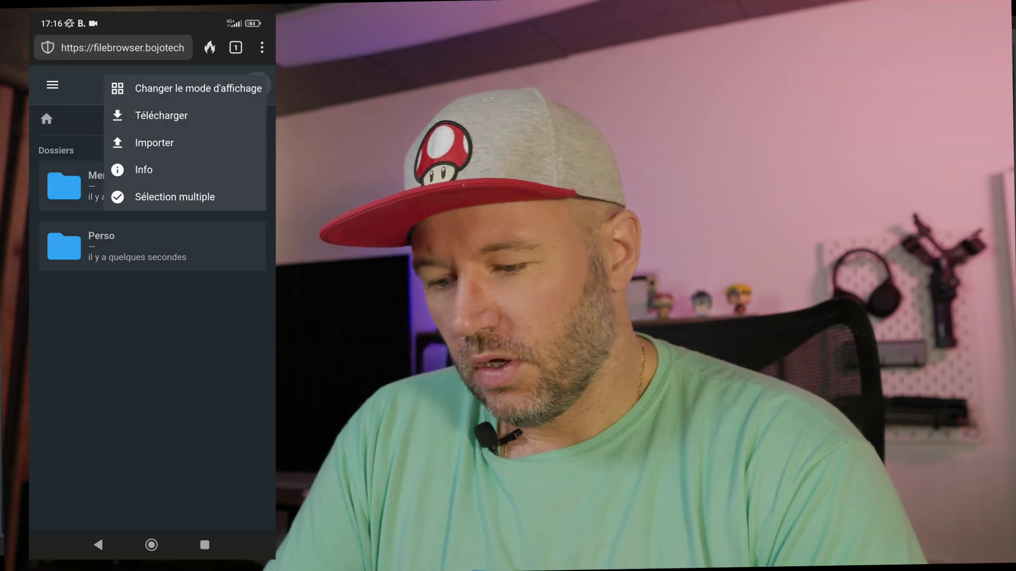
left_click(53, 85)
left_click(103, 123)
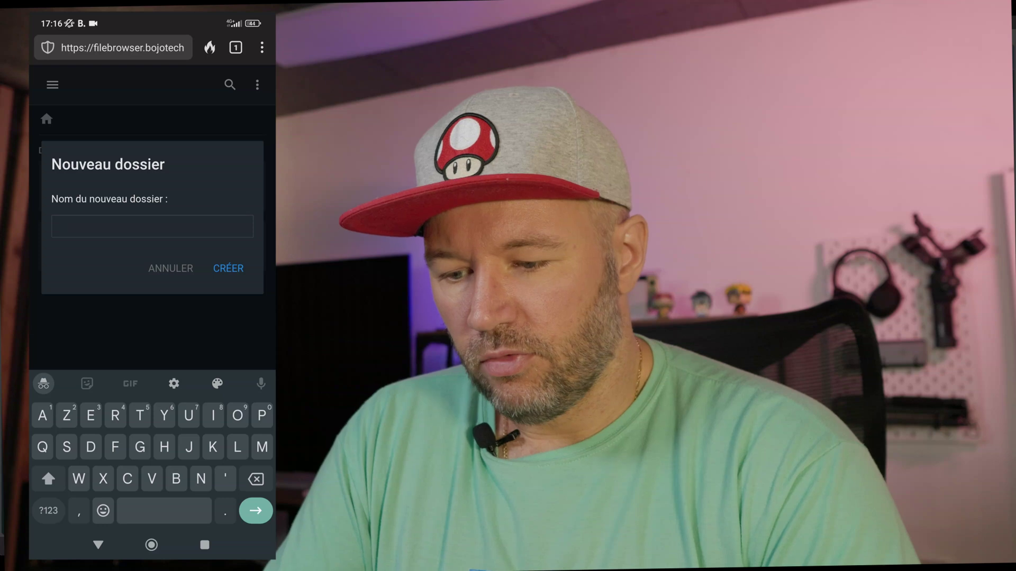
type("Phone")
left_click(228, 268)
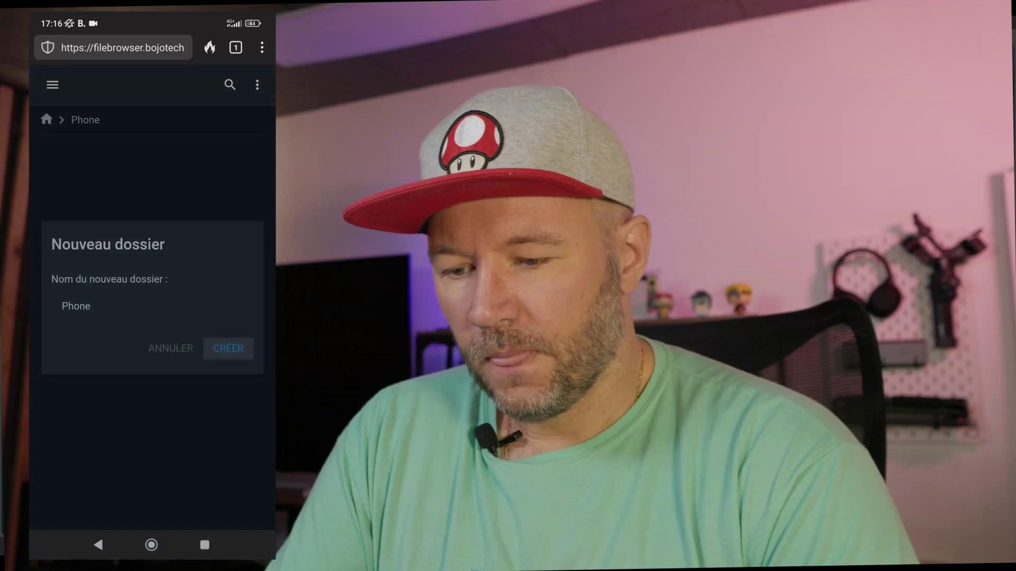
Back in the home folder, create a new empty file named Fin.
left_click(46, 119)
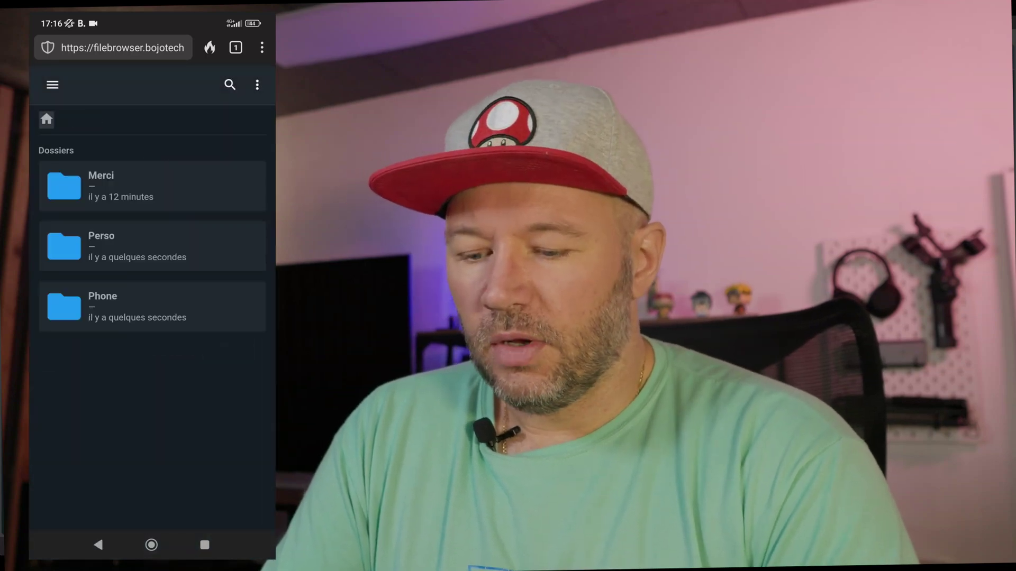
left_click(153, 307)
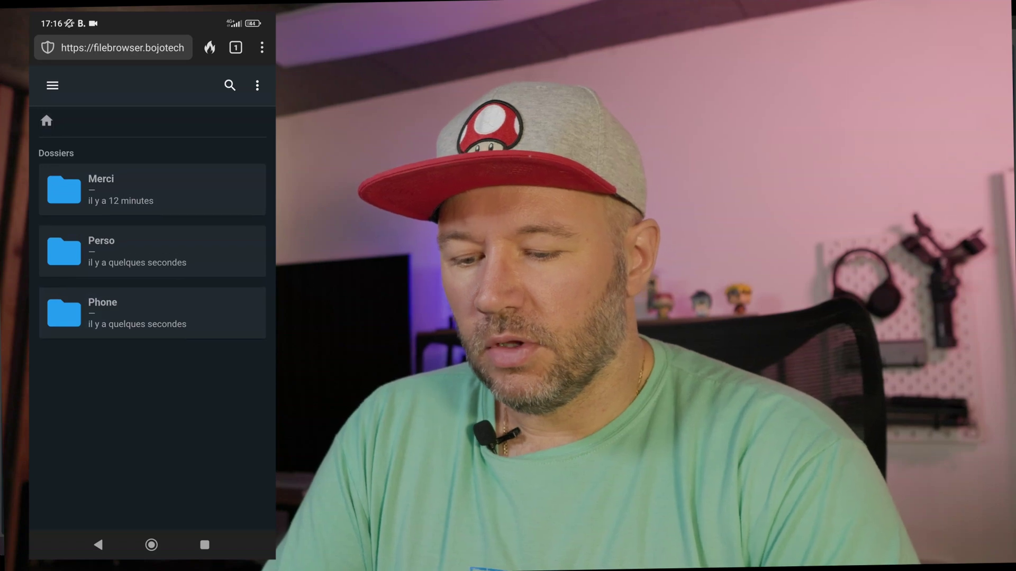
left_click(257, 85)
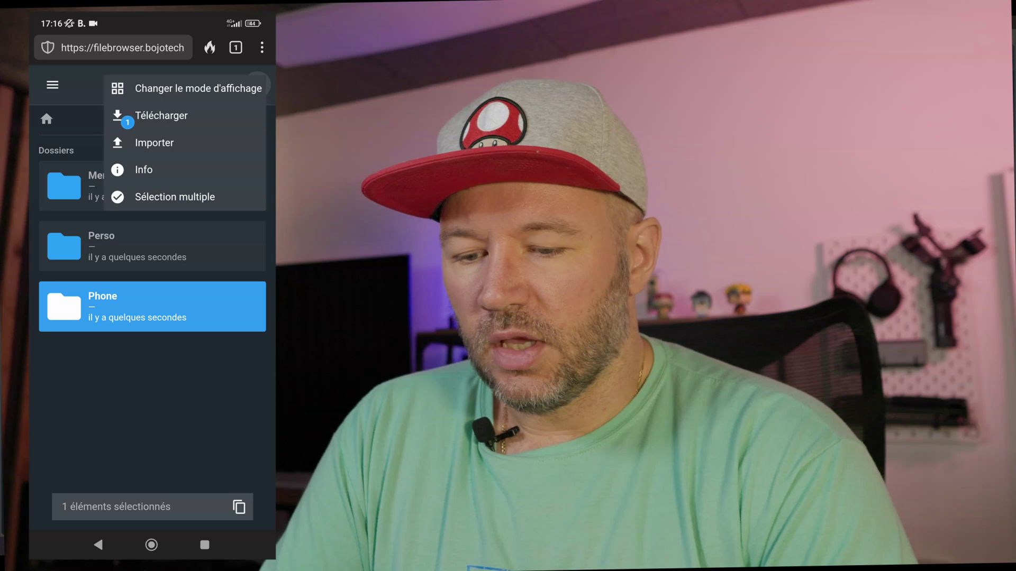
left_click(53, 85)
left_click(257, 84)
left_click(52, 85)
left_click(52, 85)
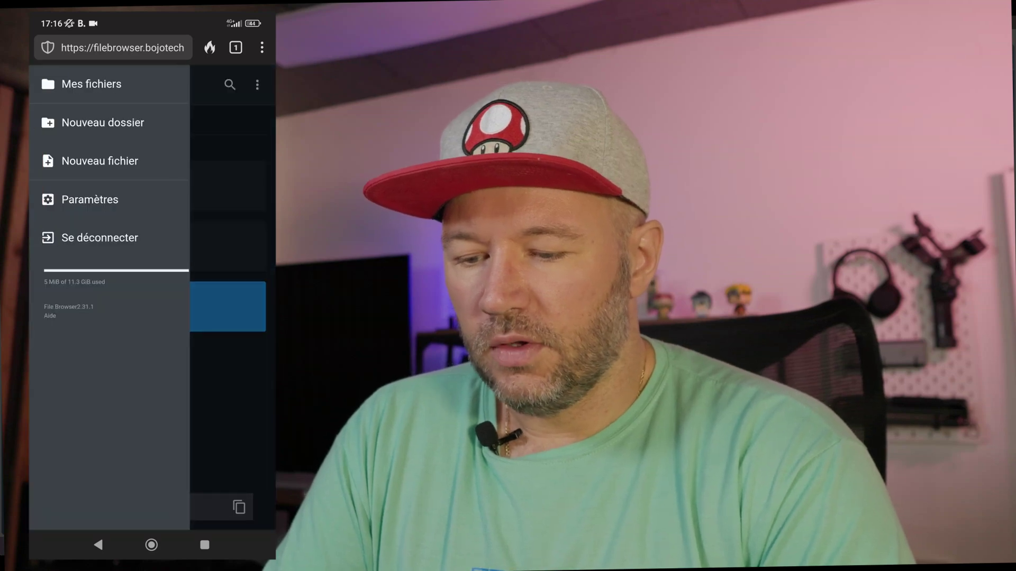
left_click(99, 161)
type("Fin")
key("Return")
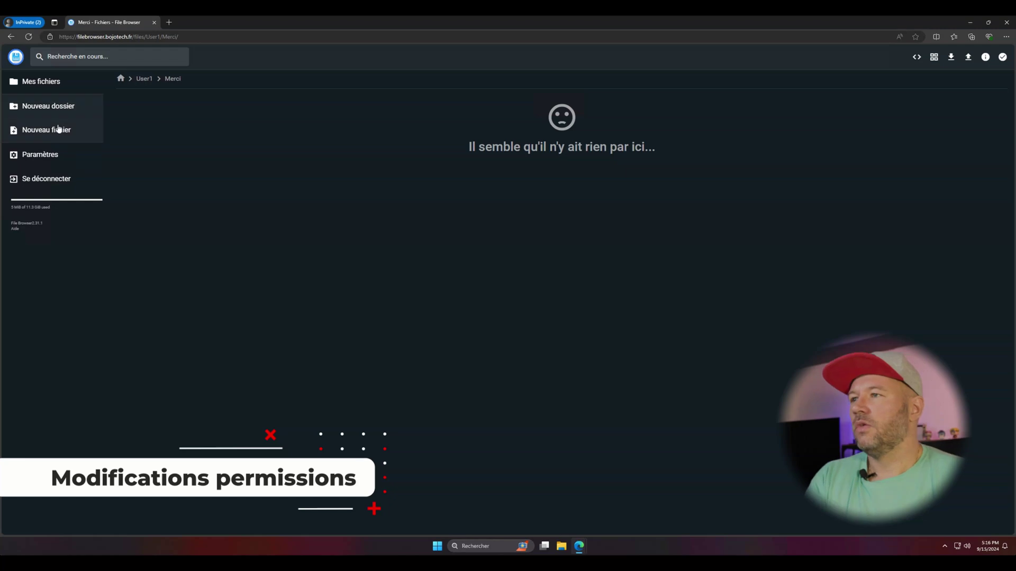
In Paramètres > Gestion des utilisateurs, edit the restricted user and scroll to its permissions.
left_click(58, 155)
left_click(369, 91)
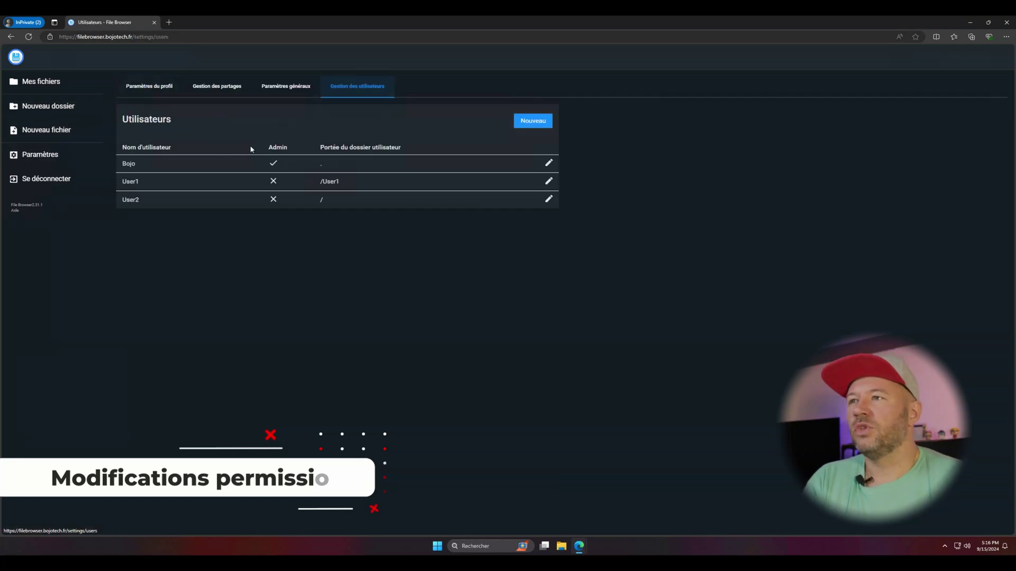
left_click(548, 180)
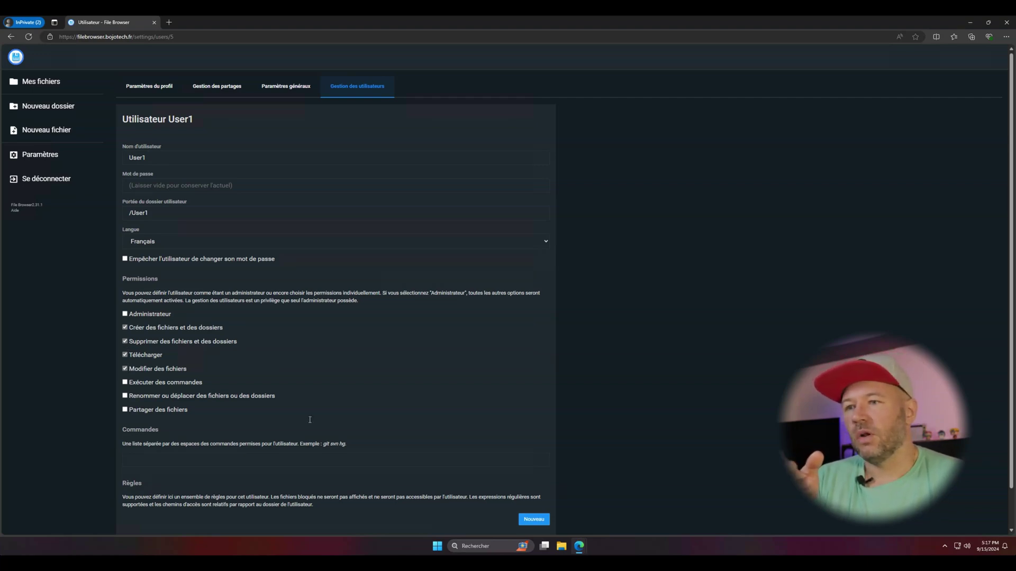
scroll(524, 521, "down", 1)
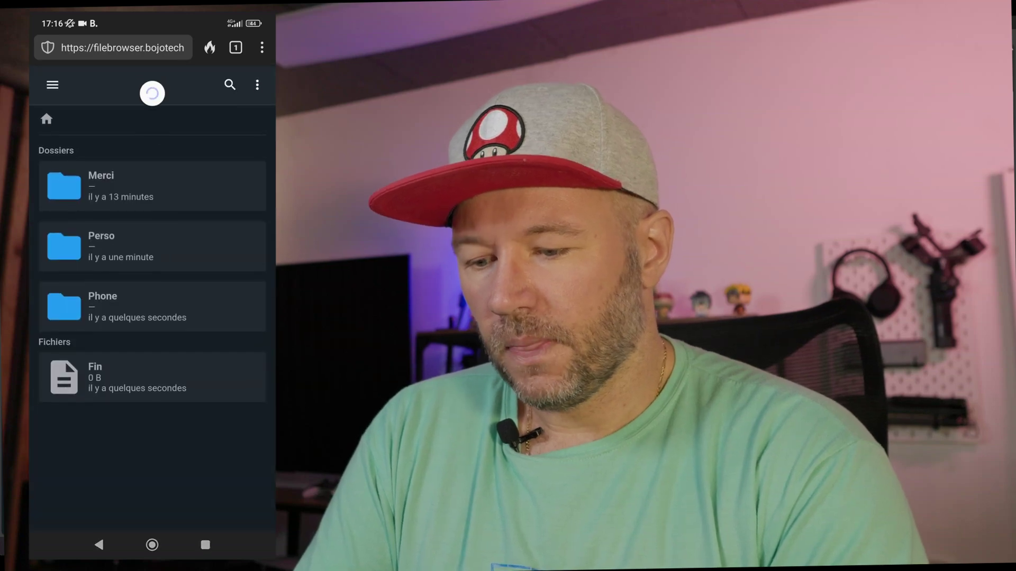
On the phone, type 'BJ djfjfjfj' into the Fin file and save it.
left_click(153, 377)
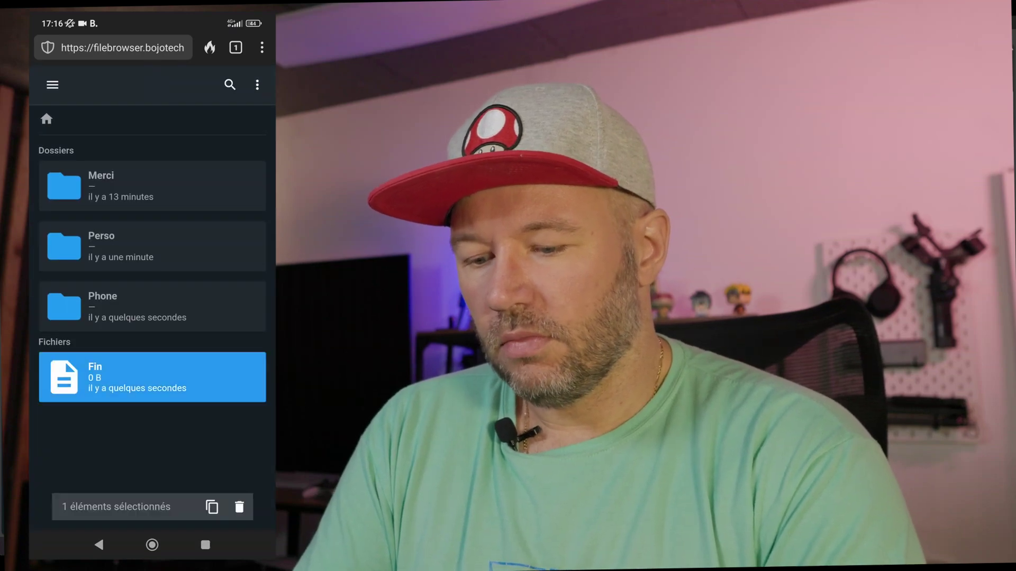
left_click(152, 377)
type("BJ djfjfjfj")
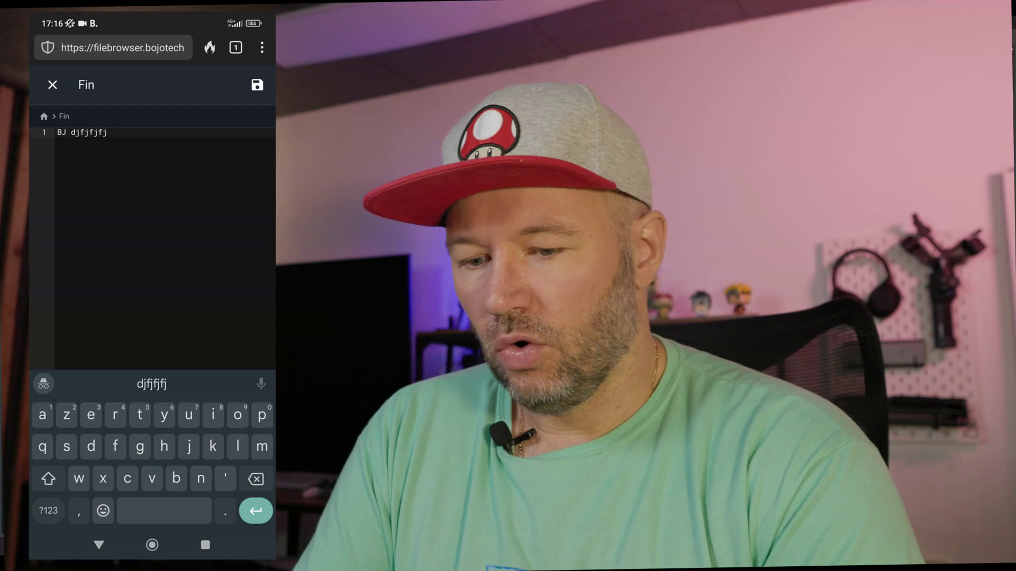
left_click(257, 84)
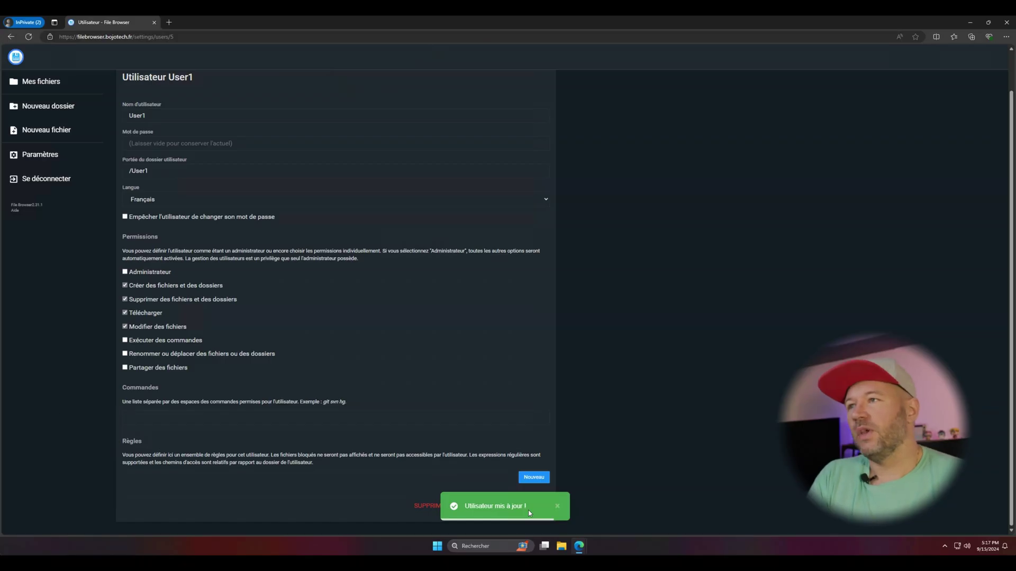
On the desktop, open the Fin file inside the User1 folder.
left_click(49, 82)
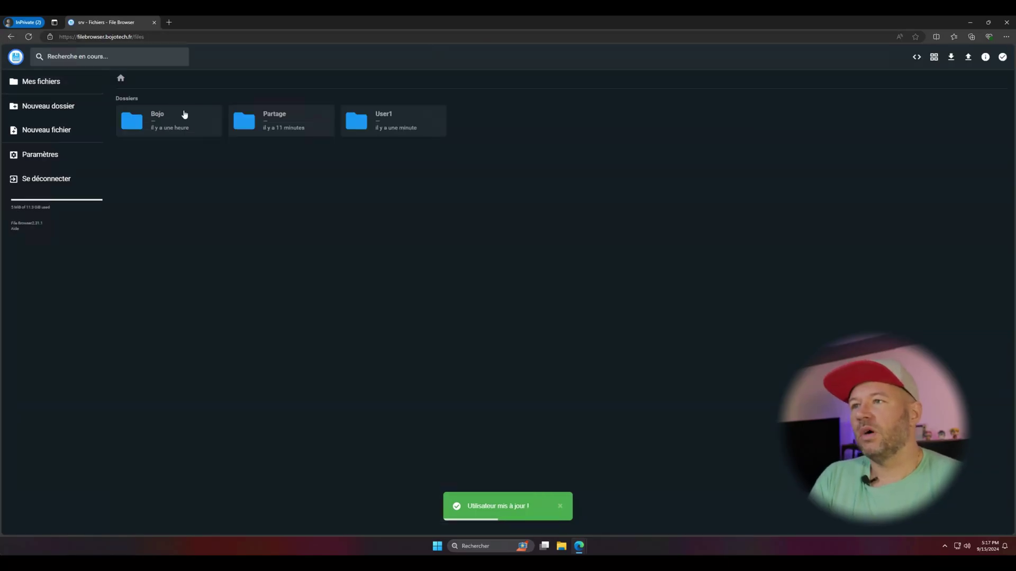
double_click(390, 122)
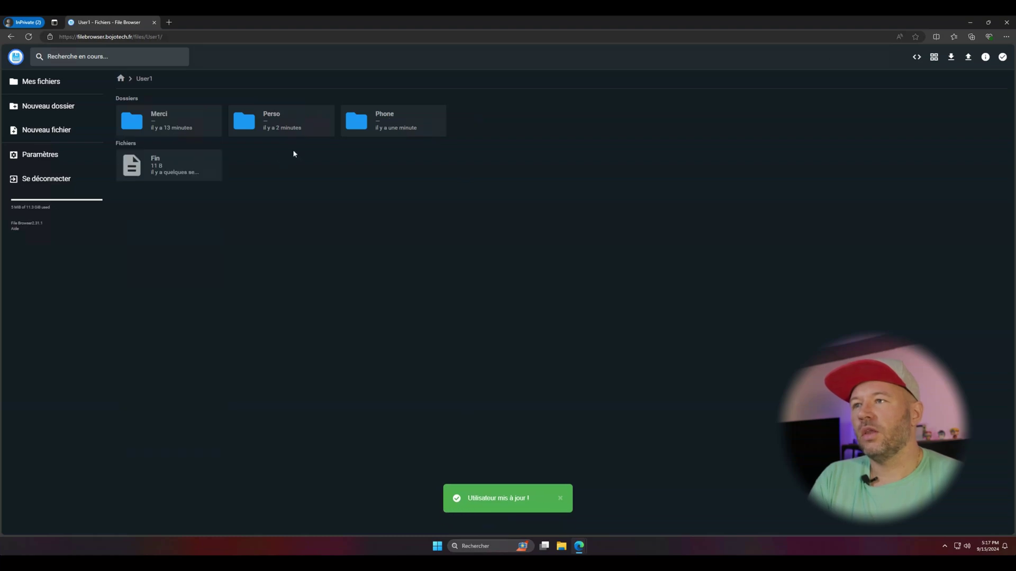
double_click(165, 162)
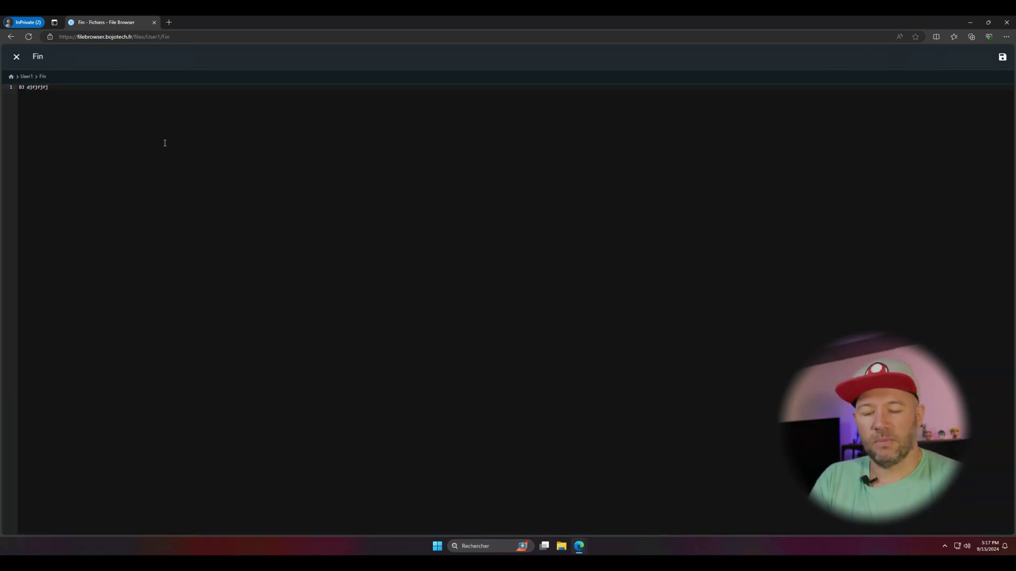